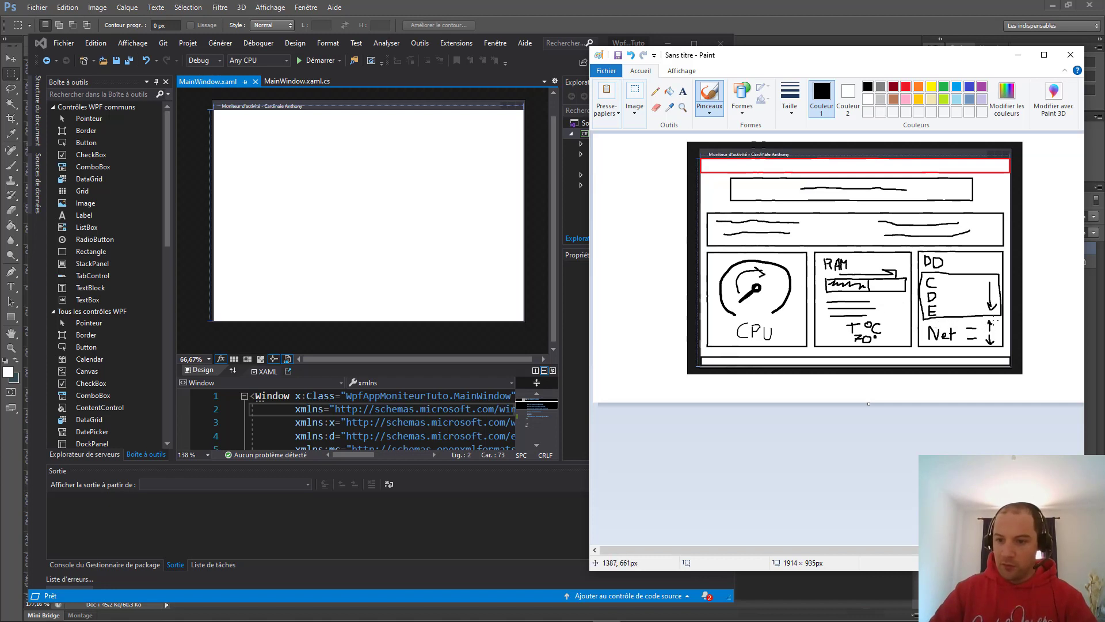
mouse_move(990, 325)
mouse_down()
mouse_move(953, 336)
mouse_move(1019, 332)
mouse_move(950, 335)
mouse_move(1023, 334)
mouse_move(988, 332)
mouse_up()
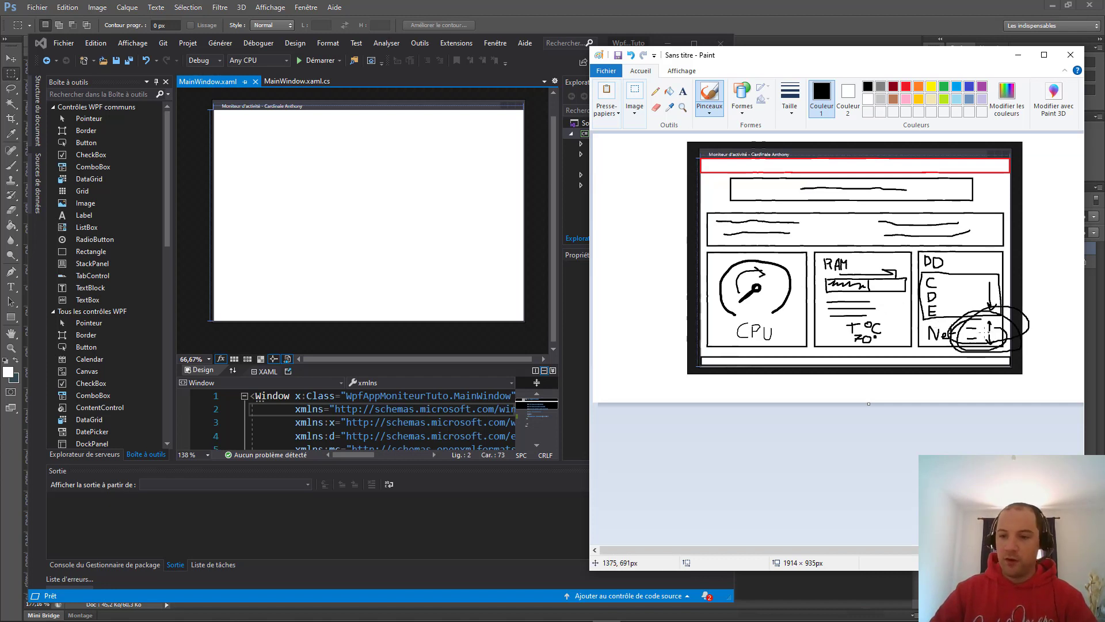
key(ctrl+z)
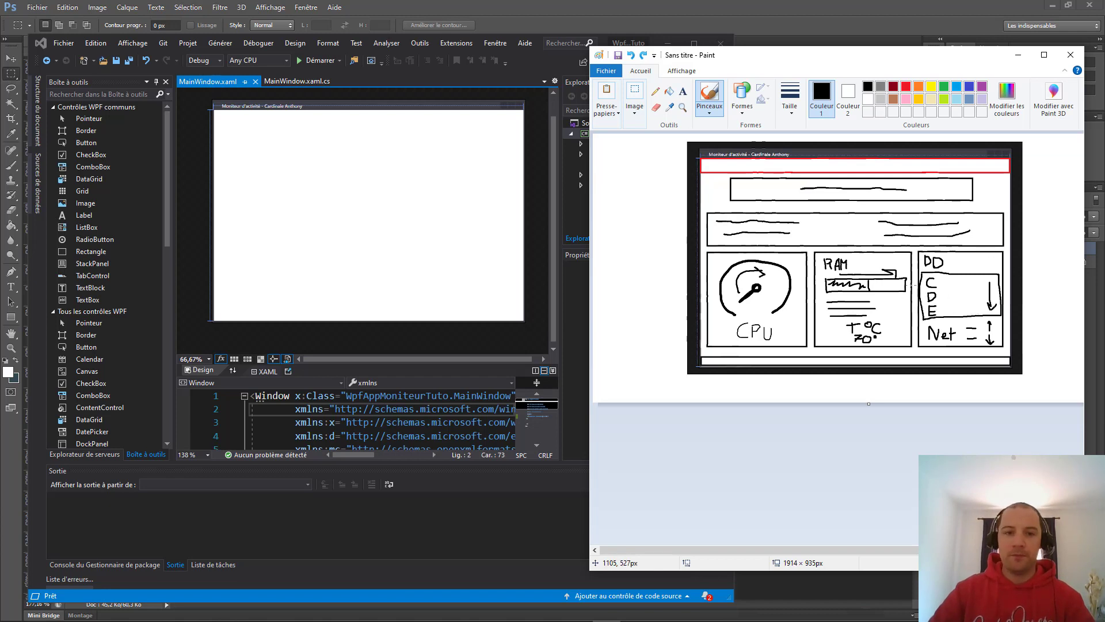
Step: Switch to Photoshop and create a new 512 × 512 pixel document with an empty layer above the white background
click(815, 16)
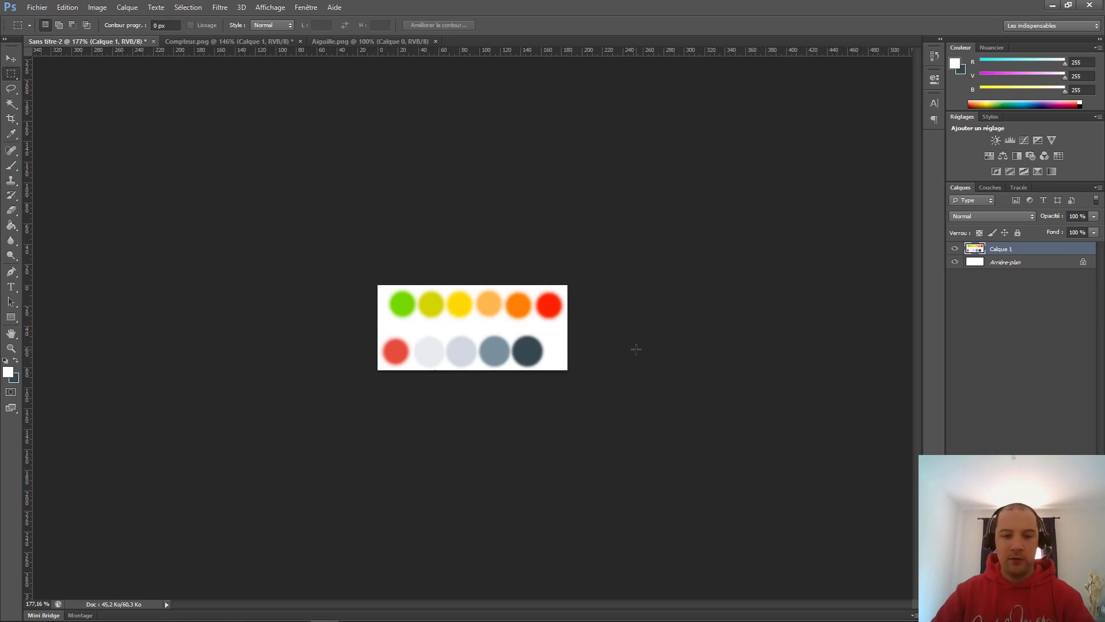
key(ctrl+n)
click(499, 208)
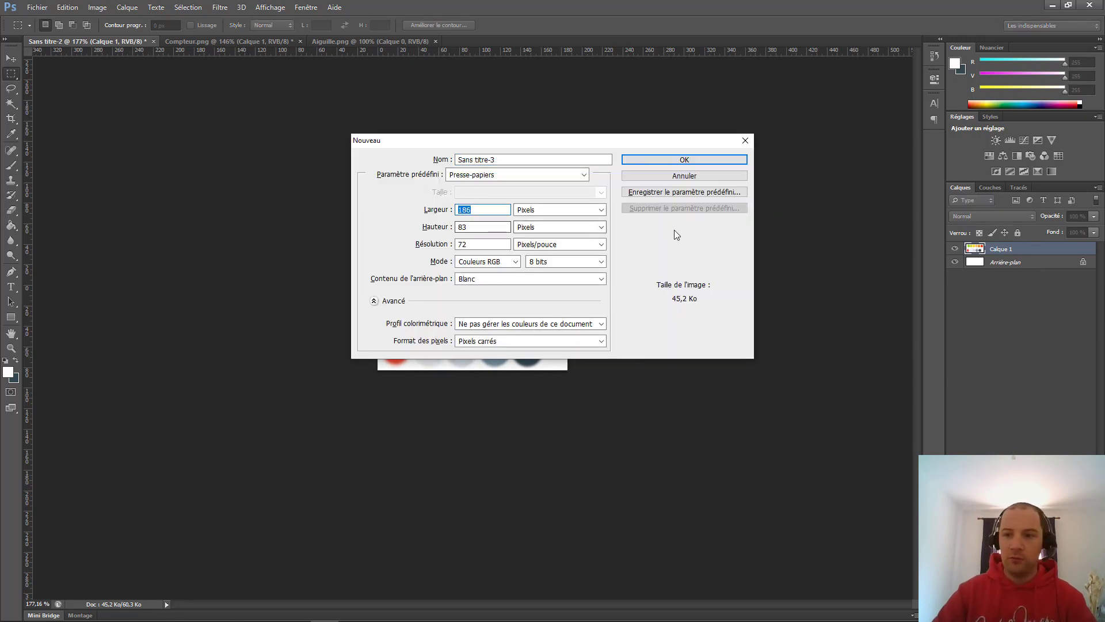
text(512)
key(Tab)
key(Tab)
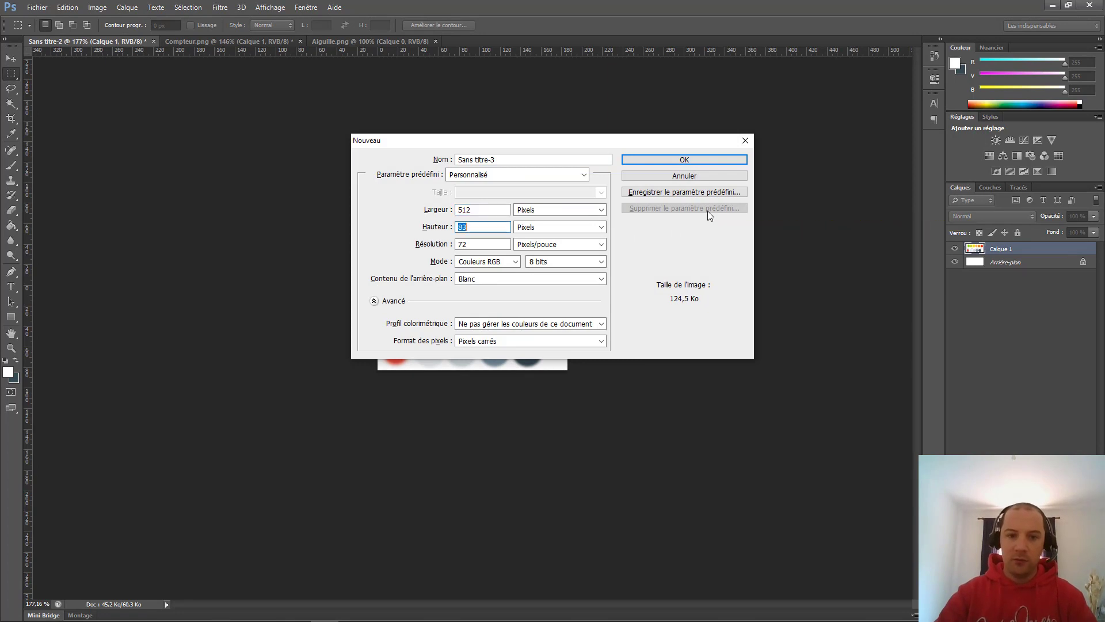
text(512)
key(Return)
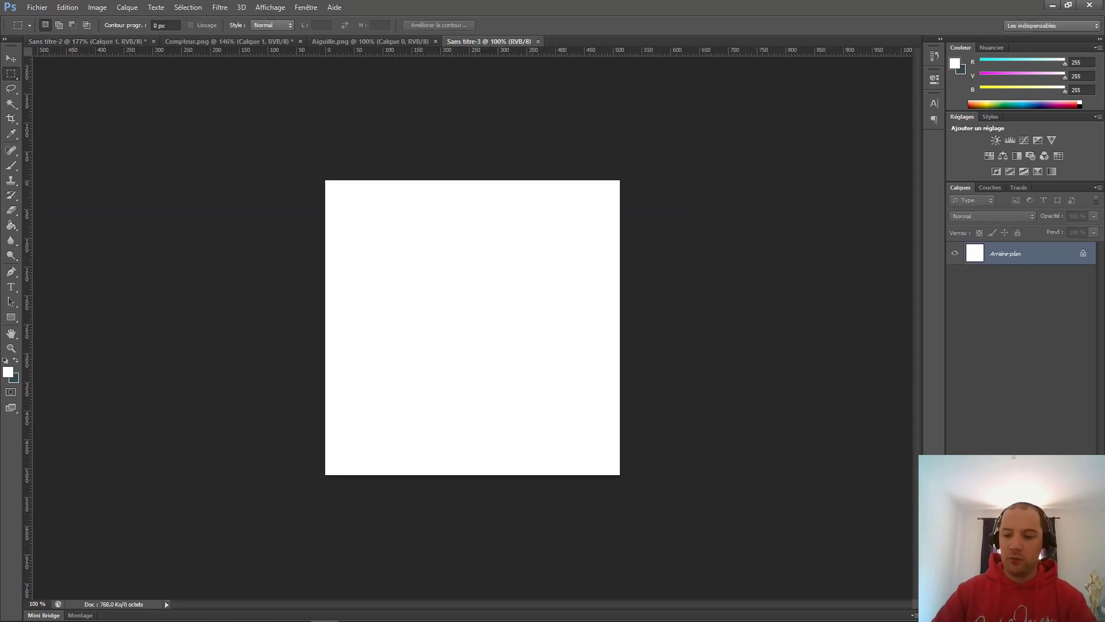
key(ctrl+shift+alt+n)
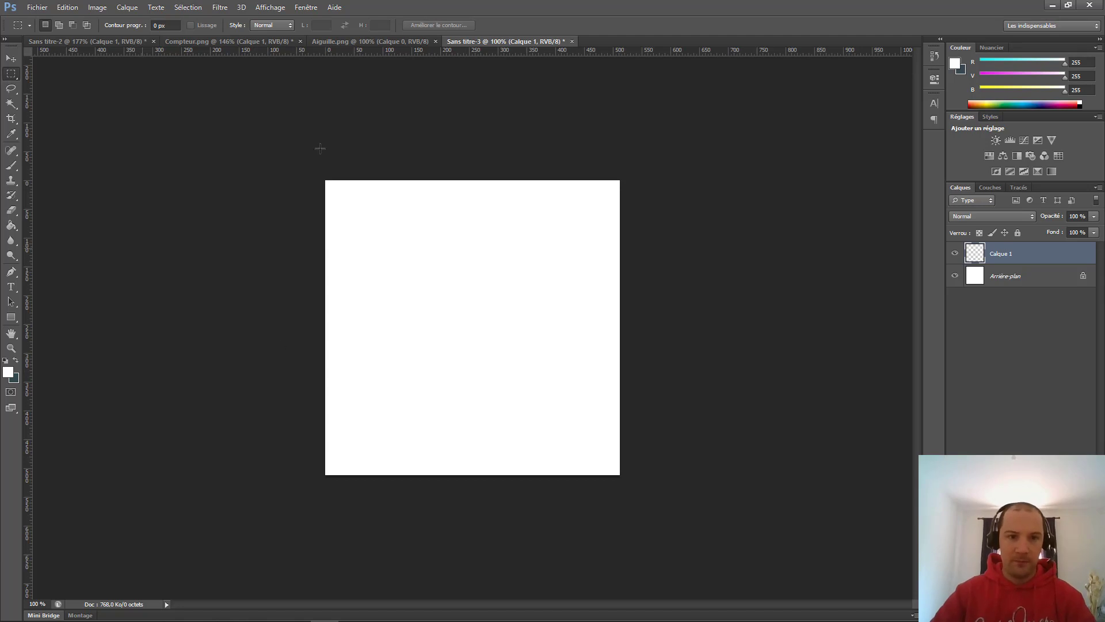
Step: Sample the palette document's dark slate swatch as the background colour and its neighbouring blue-grey swatch as the foreground colour
click(63, 41)
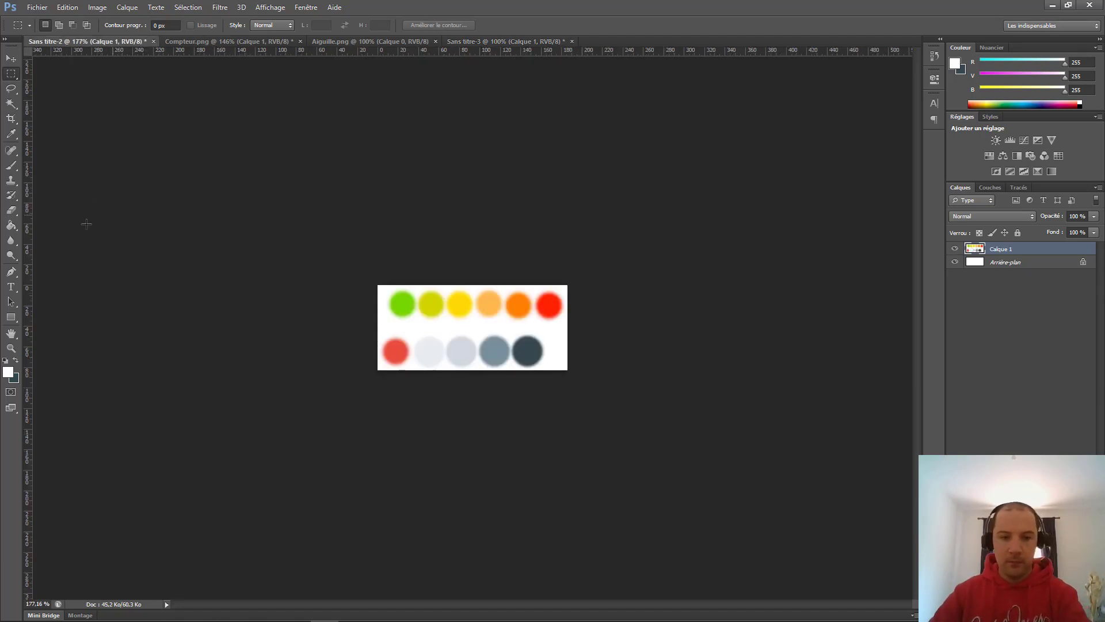
click(10, 133)
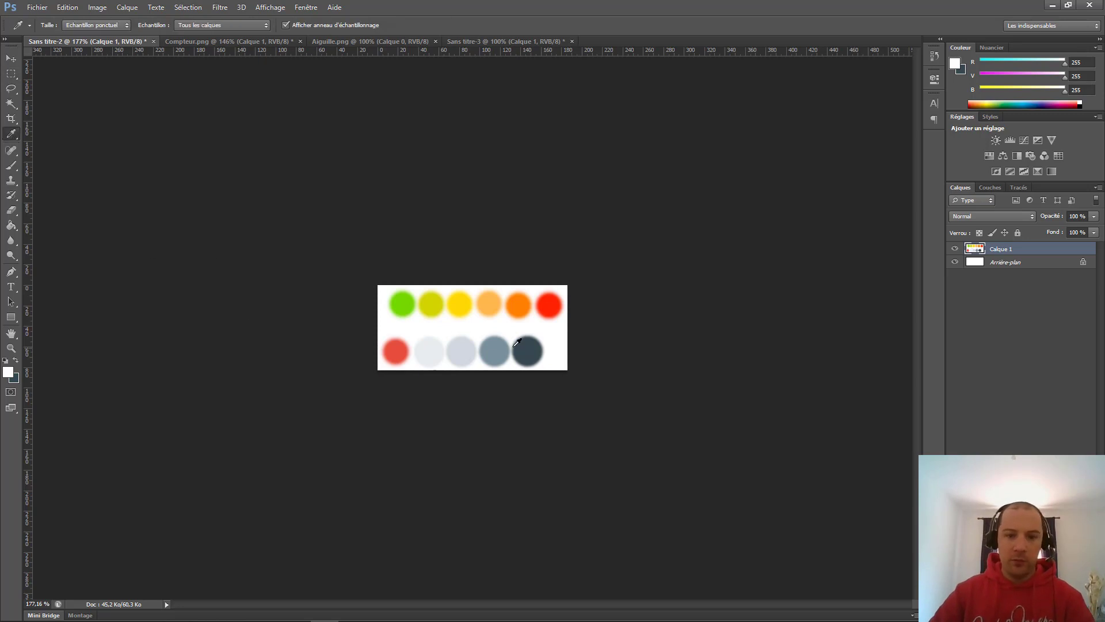
click(533, 346)
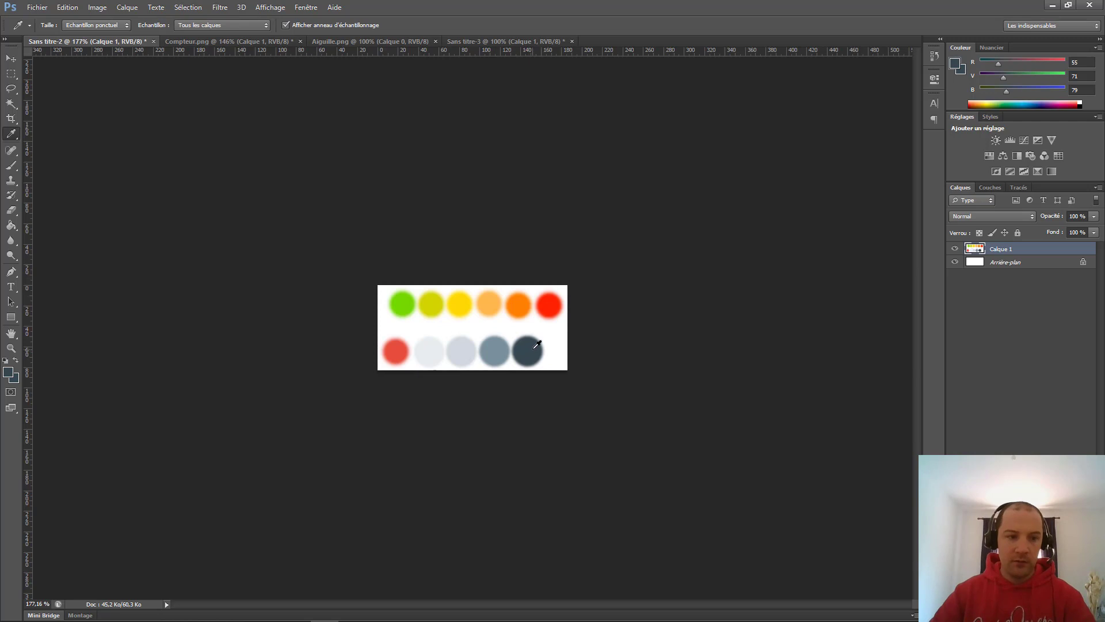
click(498, 349)
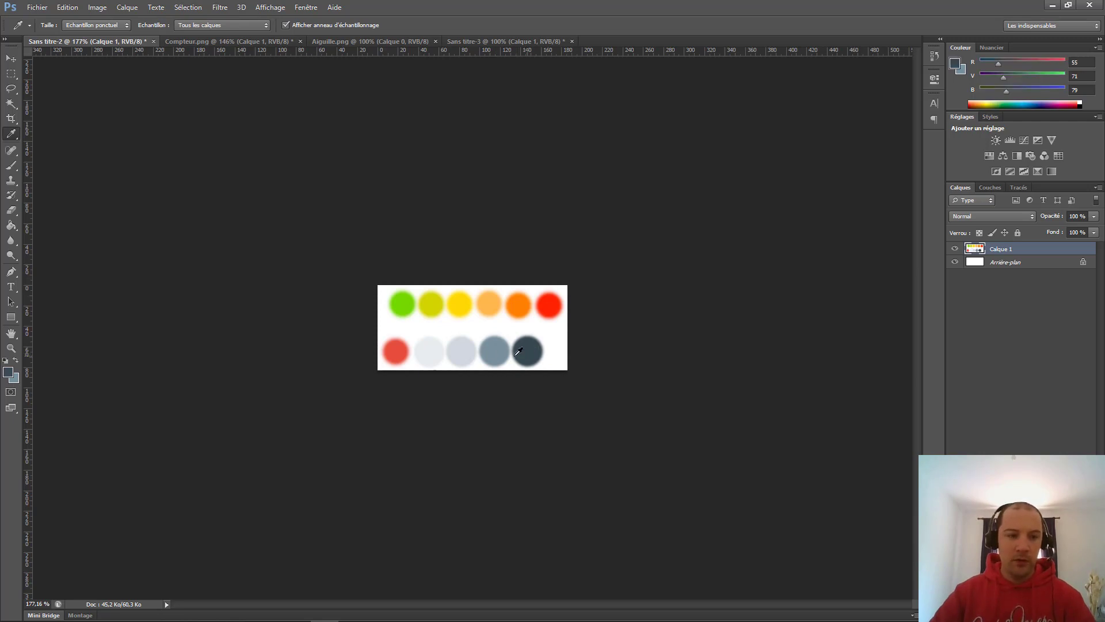
Step: Draw an ellipse shape of about 287 × 235 px in the upper part of the new 512 px document
click(510, 42)
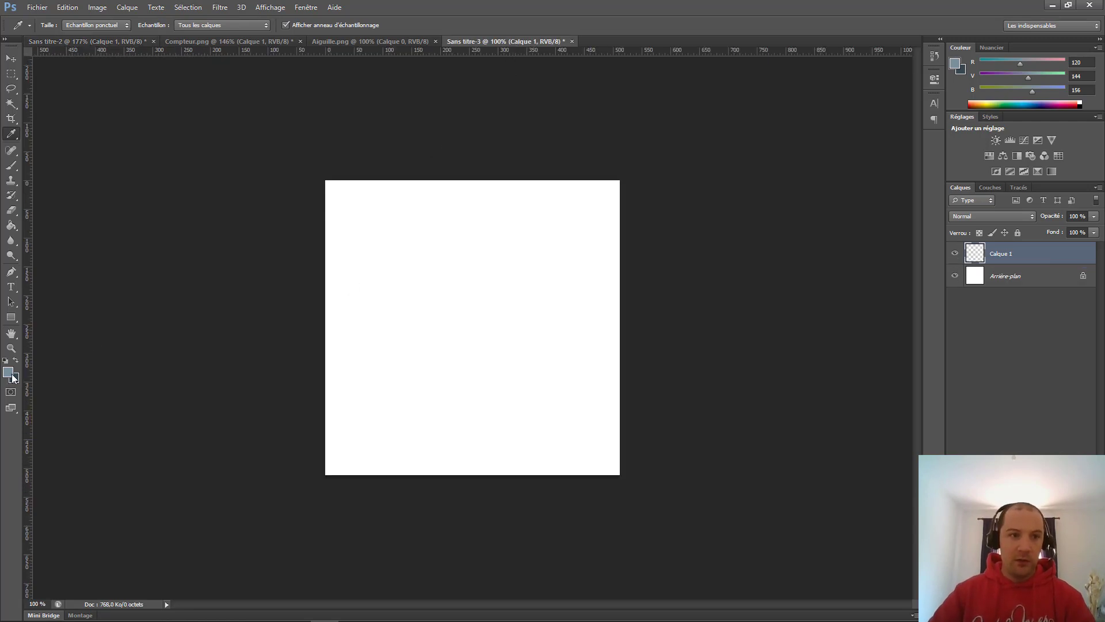
click(11, 318)
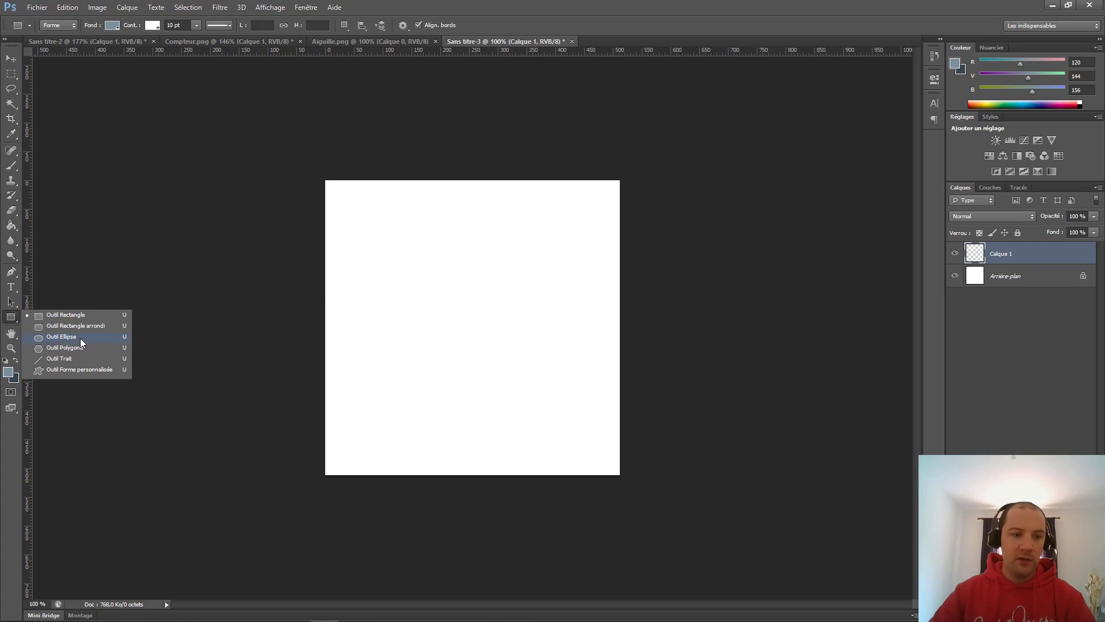
click(61, 336)
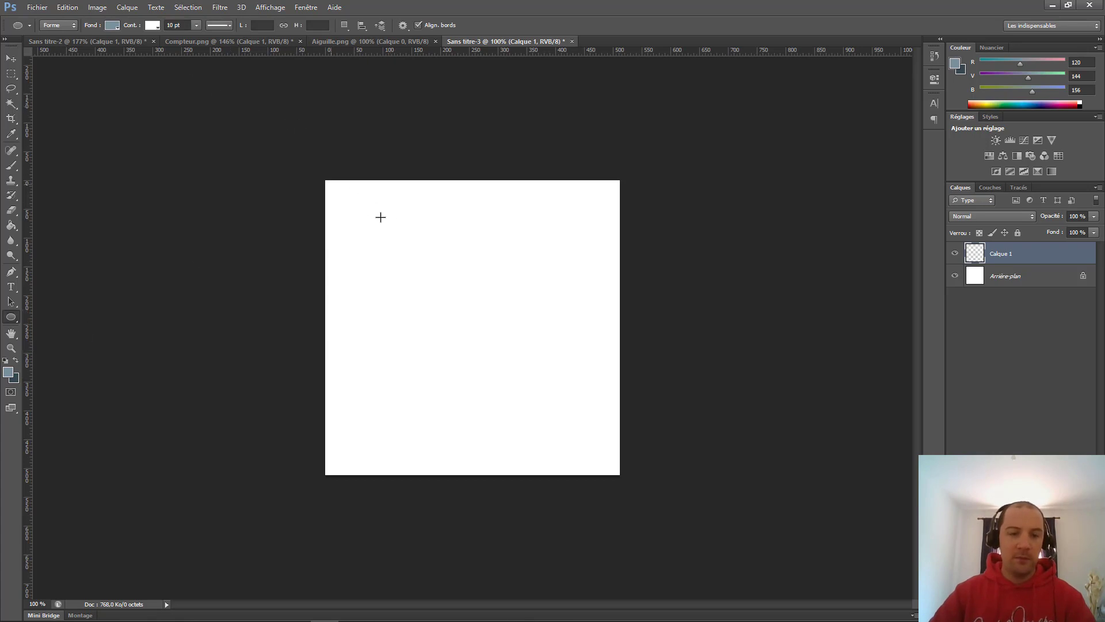
drag(380, 217, 545, 352)
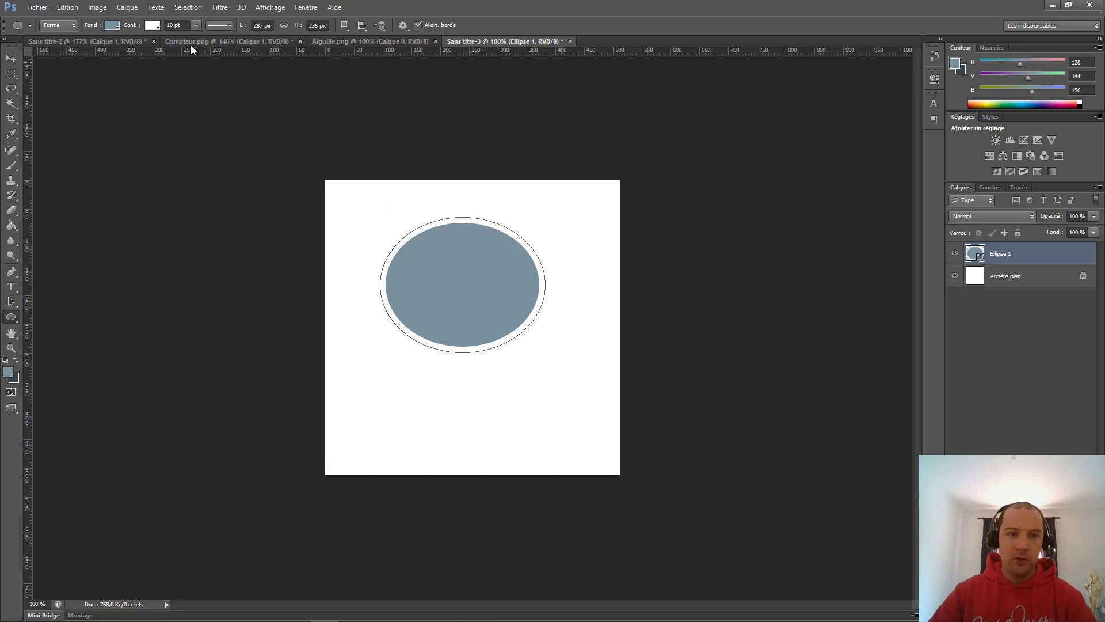
Step: Try outline widths of 20 pt and 30 pt on the ellipse and settle on 25 pt
click(173, 25)
text(20)
key(Return)
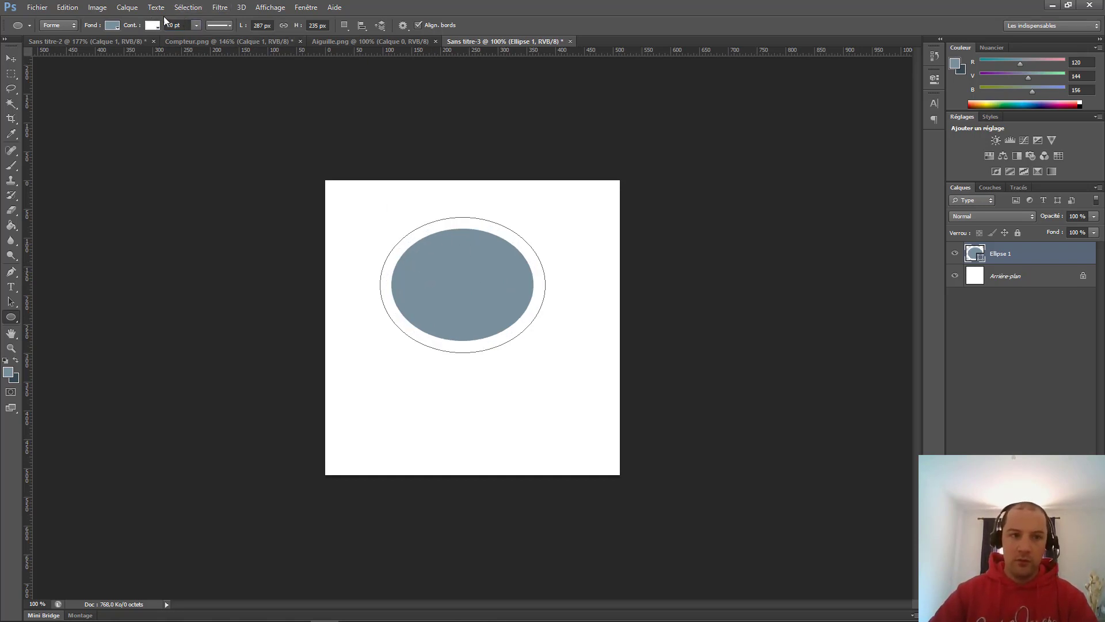
click(183, 25)
text(30)
key(Return)
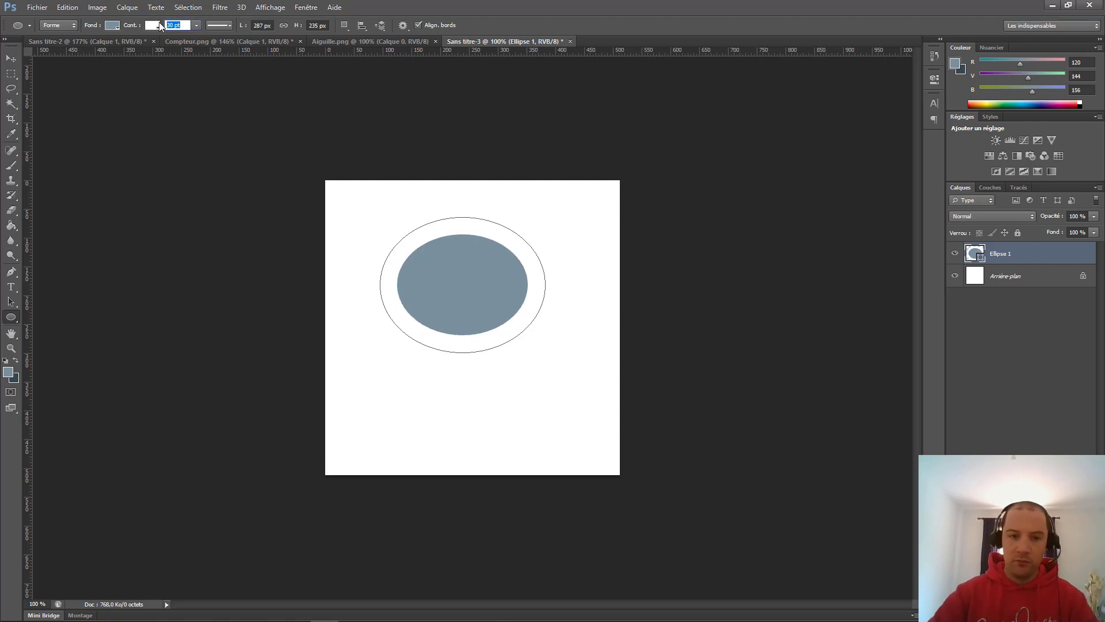
text(25)
key(Return)
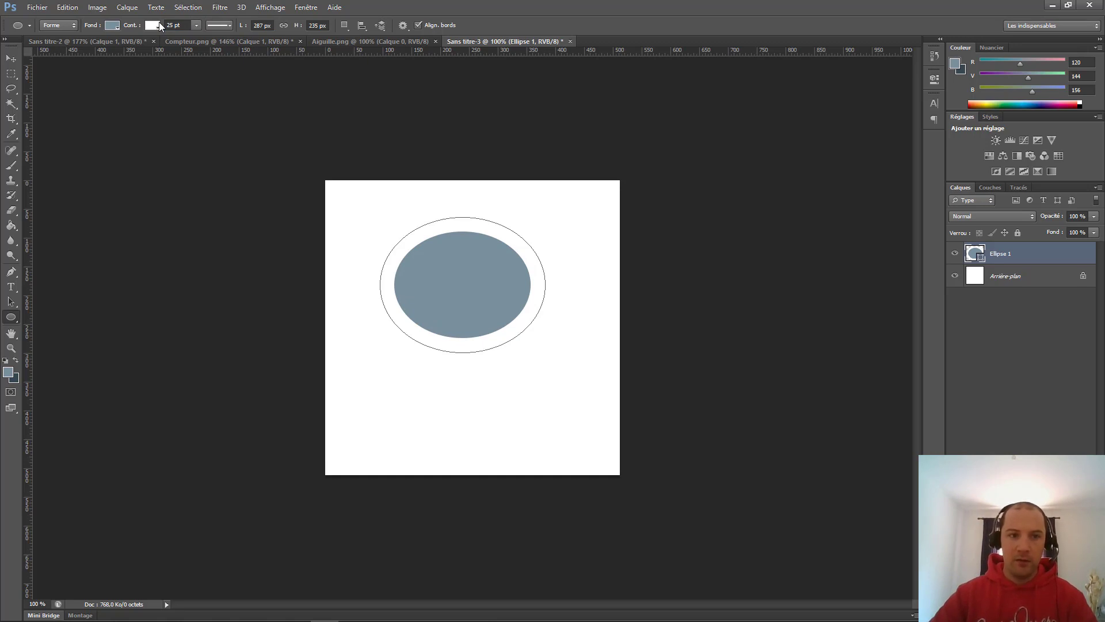
Step: Hide the trial ellipse and, on a new layer, set the shape fill to #37474f and the outline to the blue-grey foreground colour
click(955, 254)
click(1056, 614)
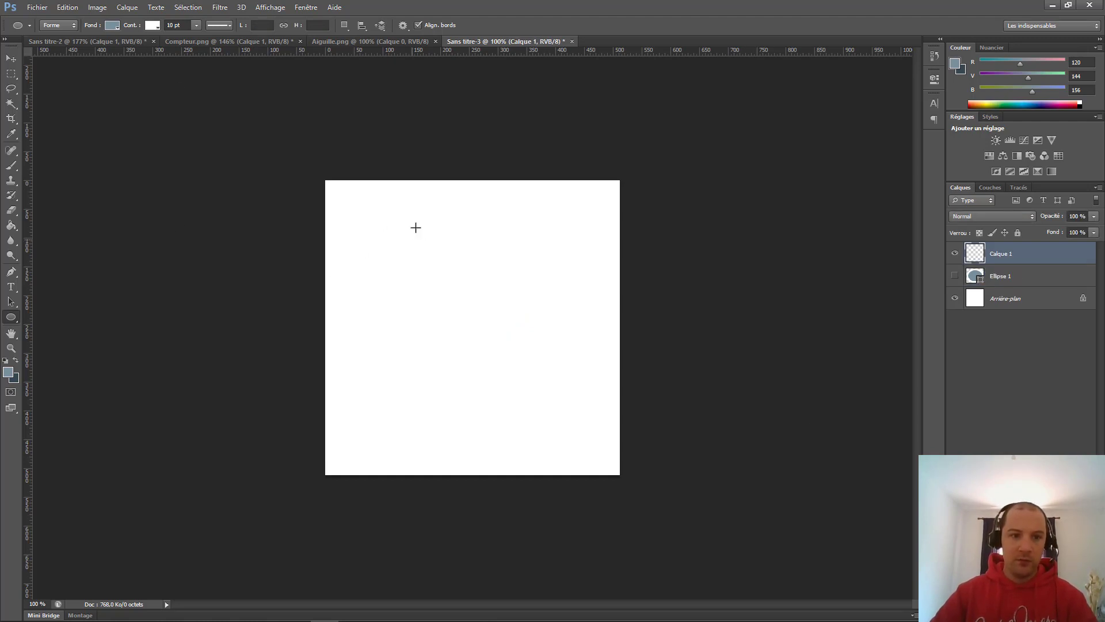
click(112, 25)
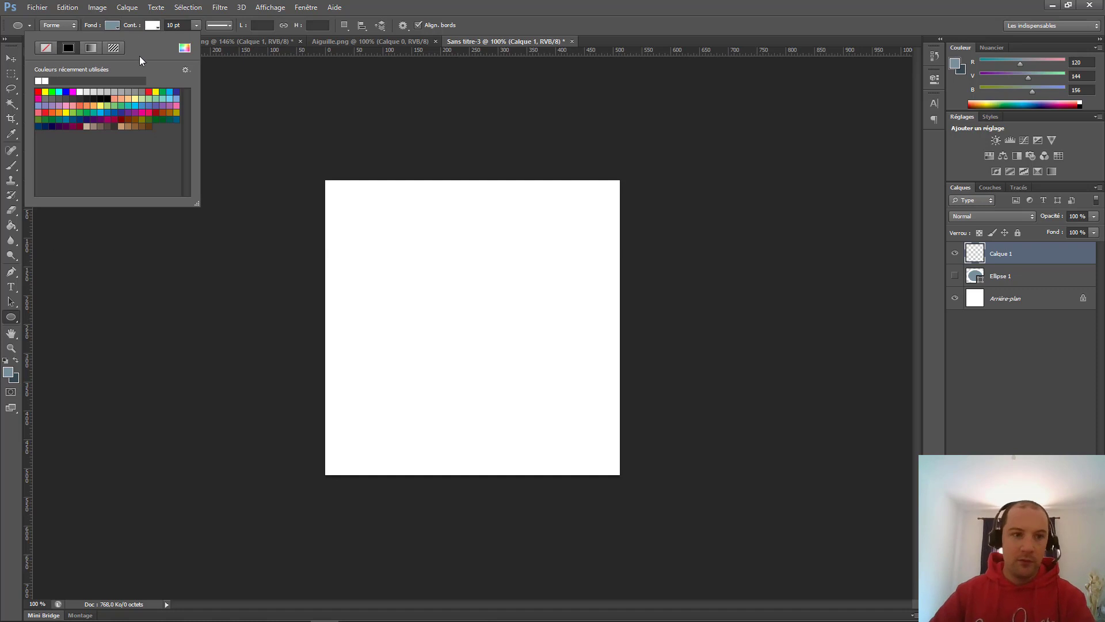
click(184, 47)
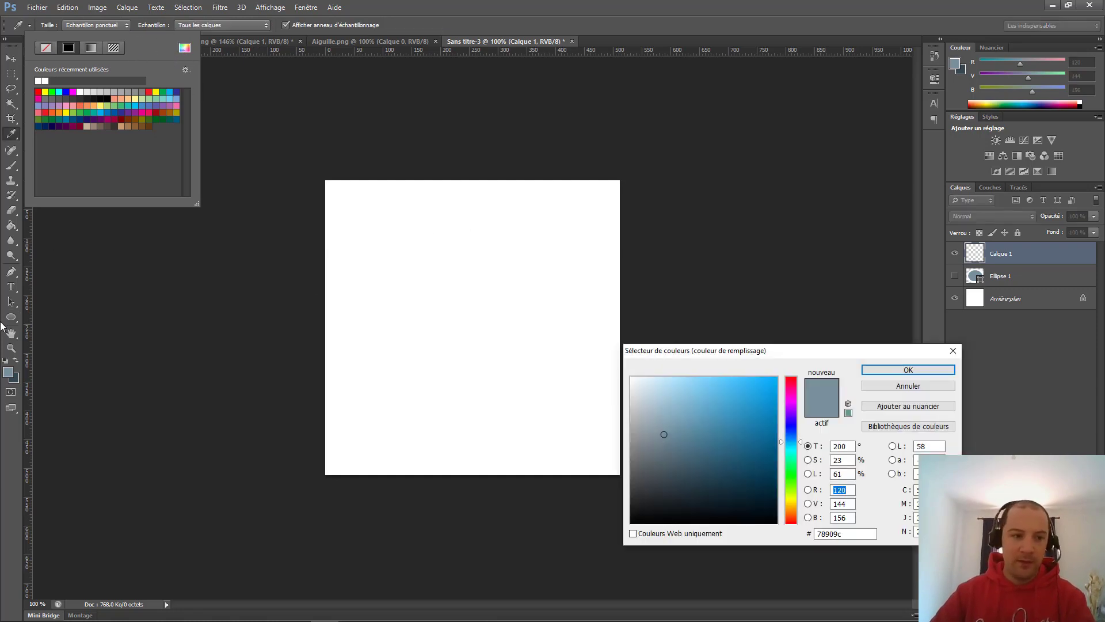
click(18, 378)
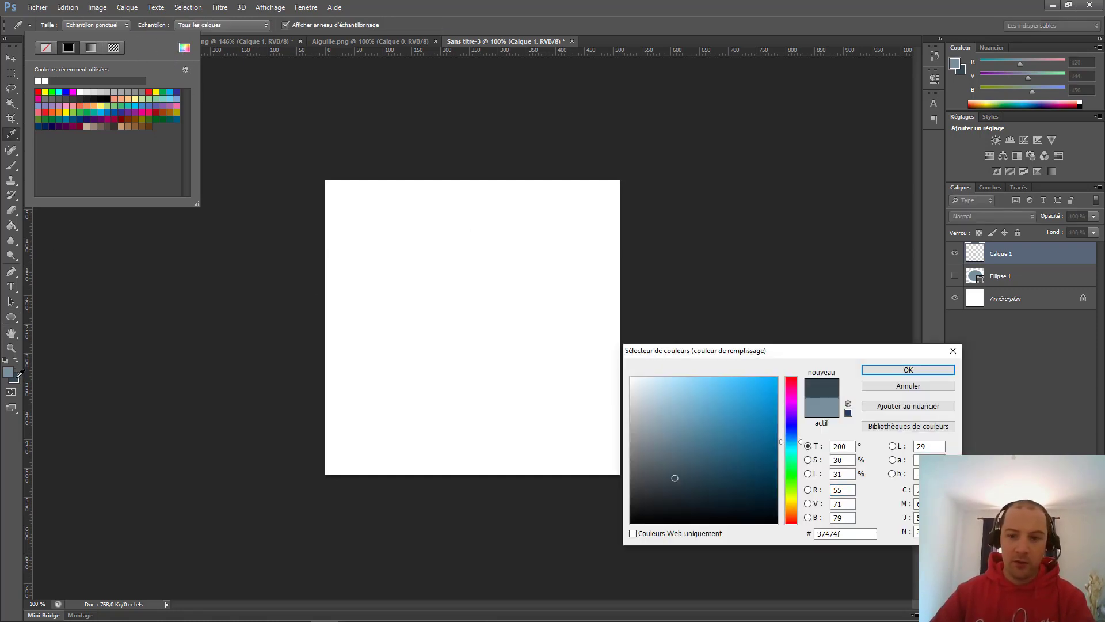
click(900, 369)
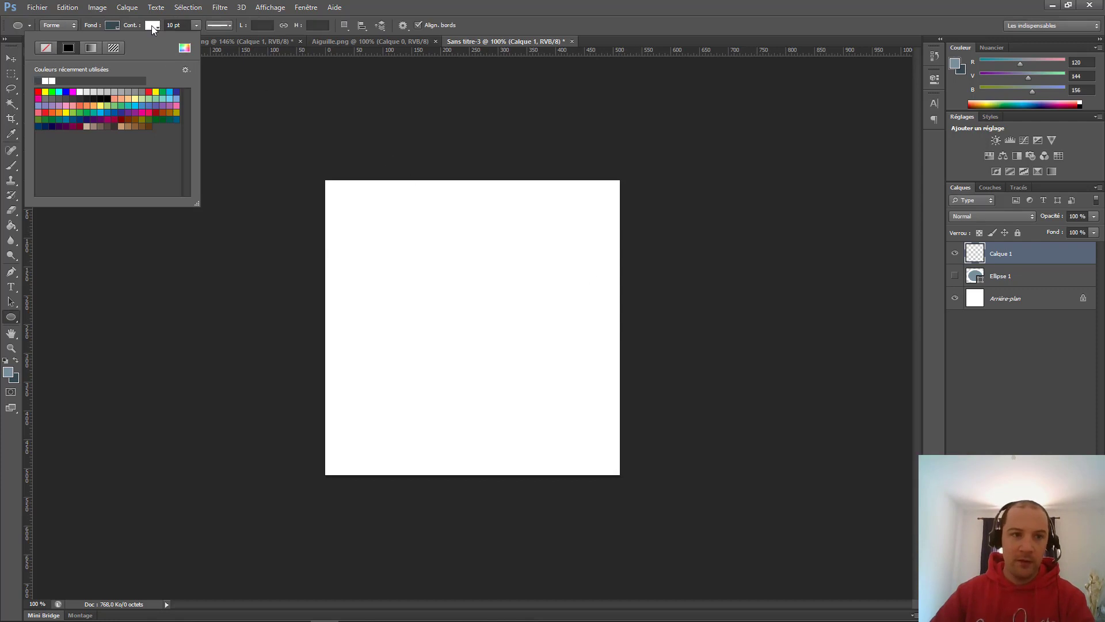
click(225, 47)
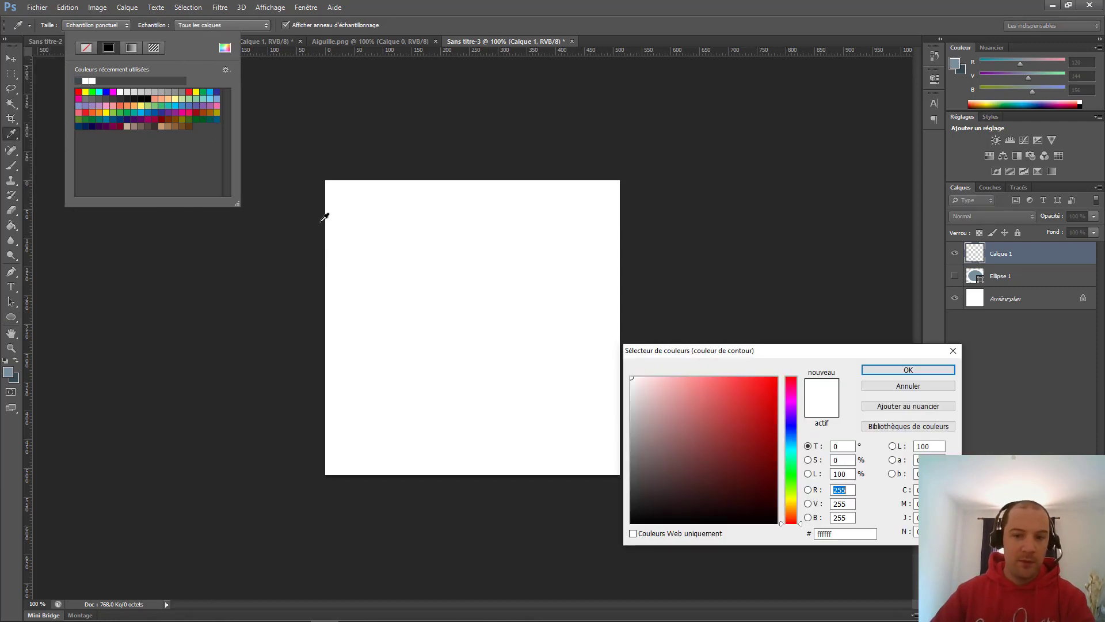
click(9, 370)
click(908, 370)
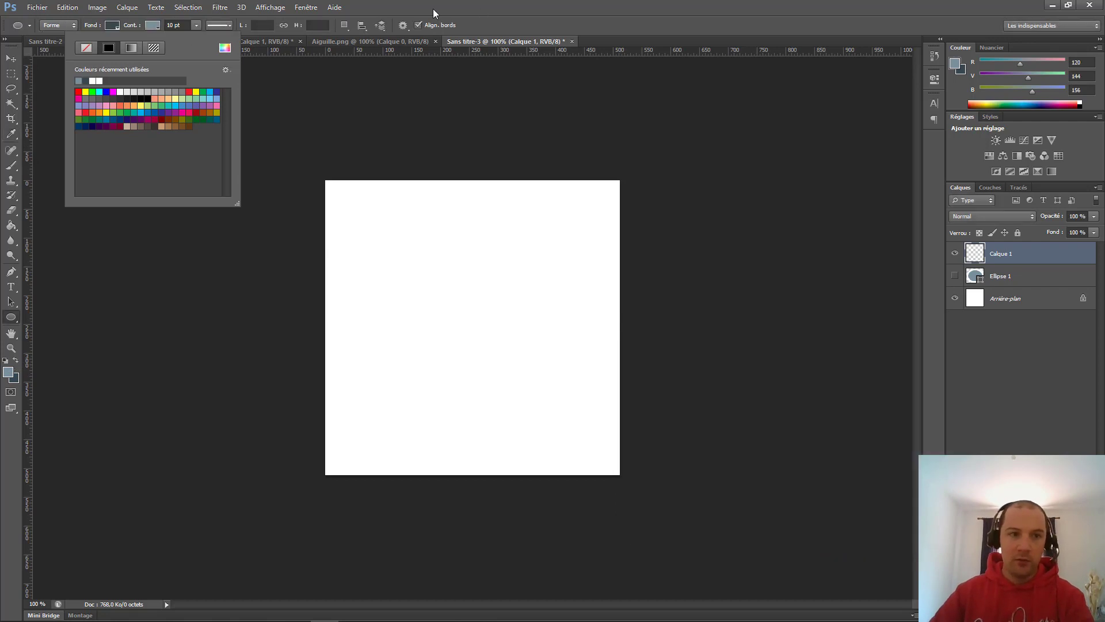
click(376, 8)
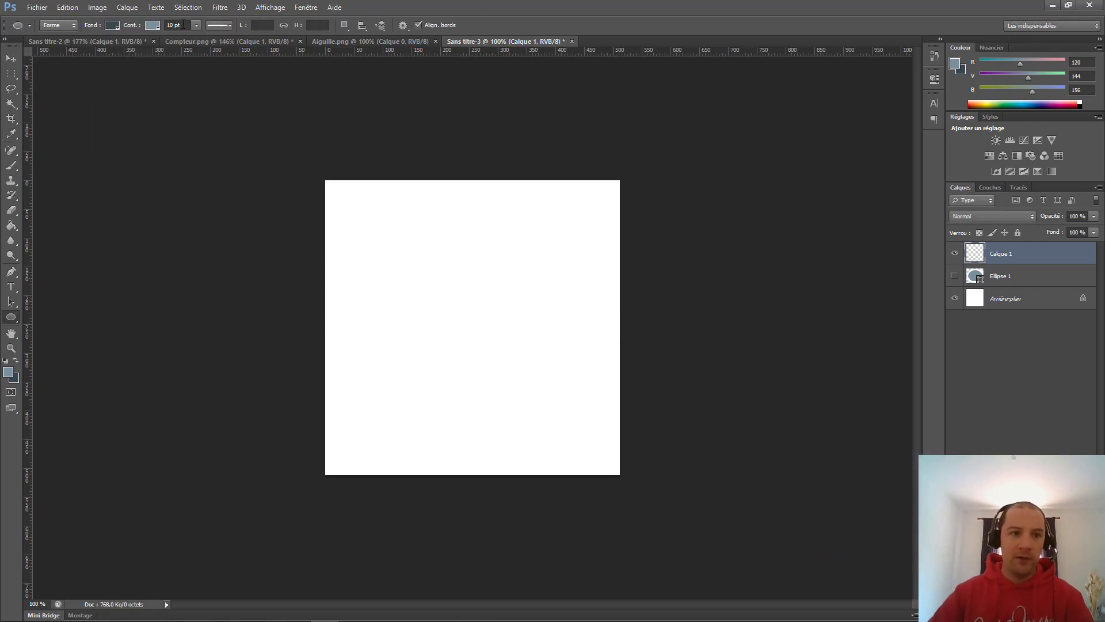
Step: Draw a circle of about 489 px with a 25 pt outline that nearly fills the canvas
drag(183, 25, 226, 5)
text(25)
key(Return)
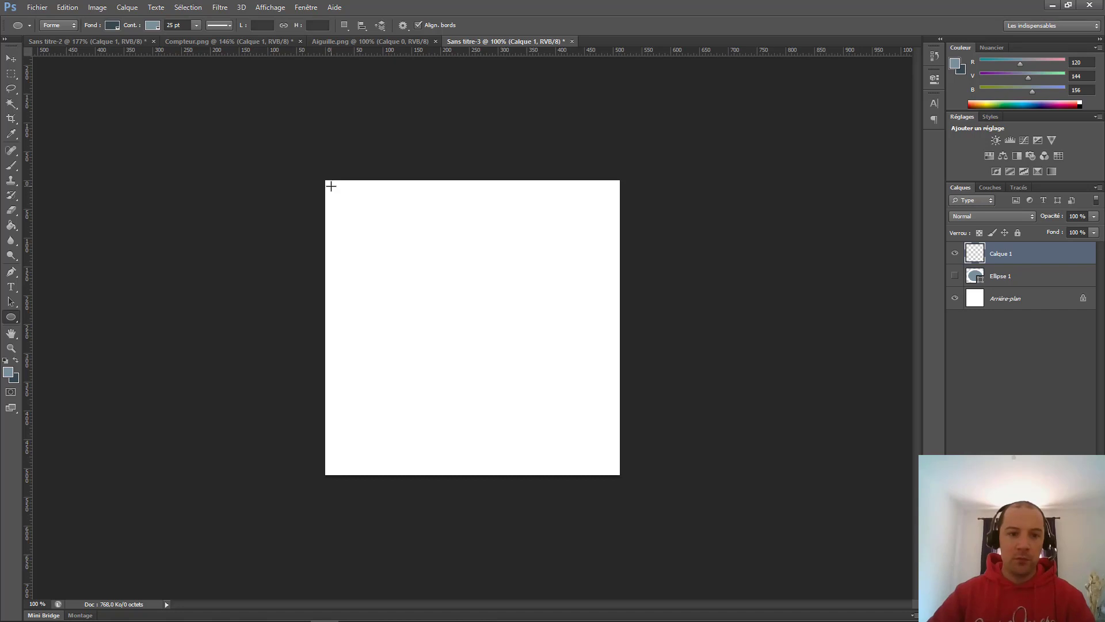
drag(330, 185, 613, 469)
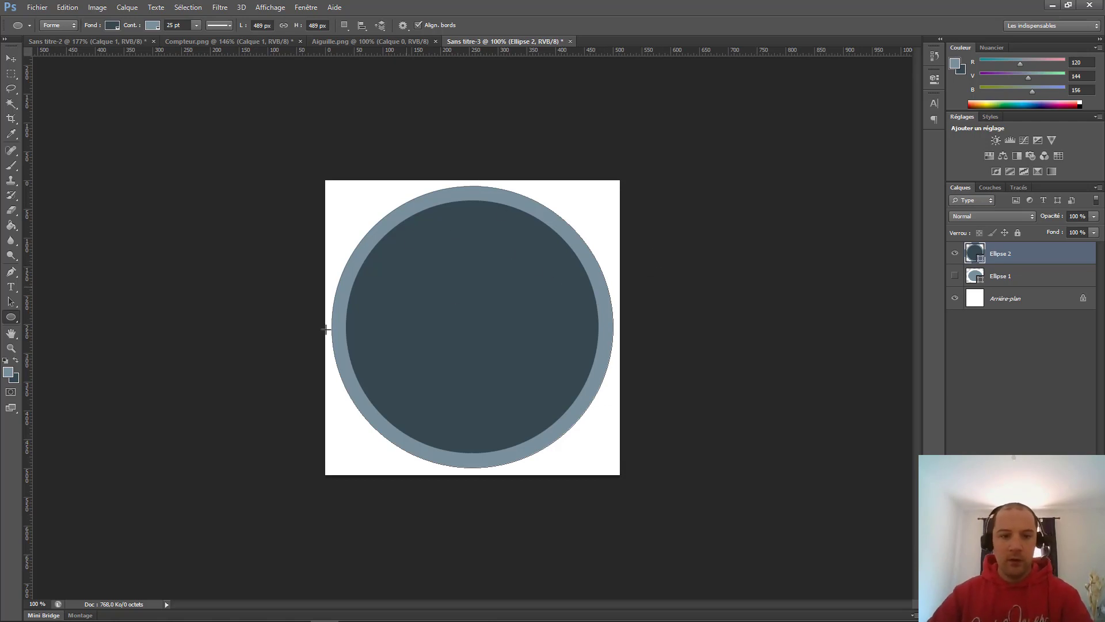
Step: Thicken the large circle's outline, trying 27 pt before setting it to 30 pt
click(176, 25)
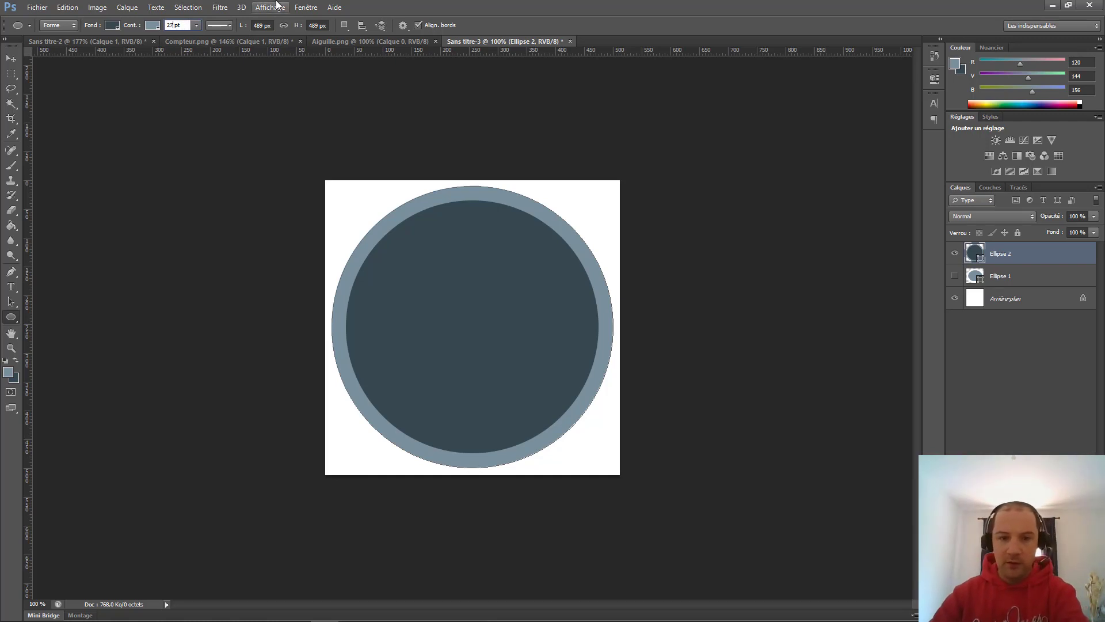
key(Return)
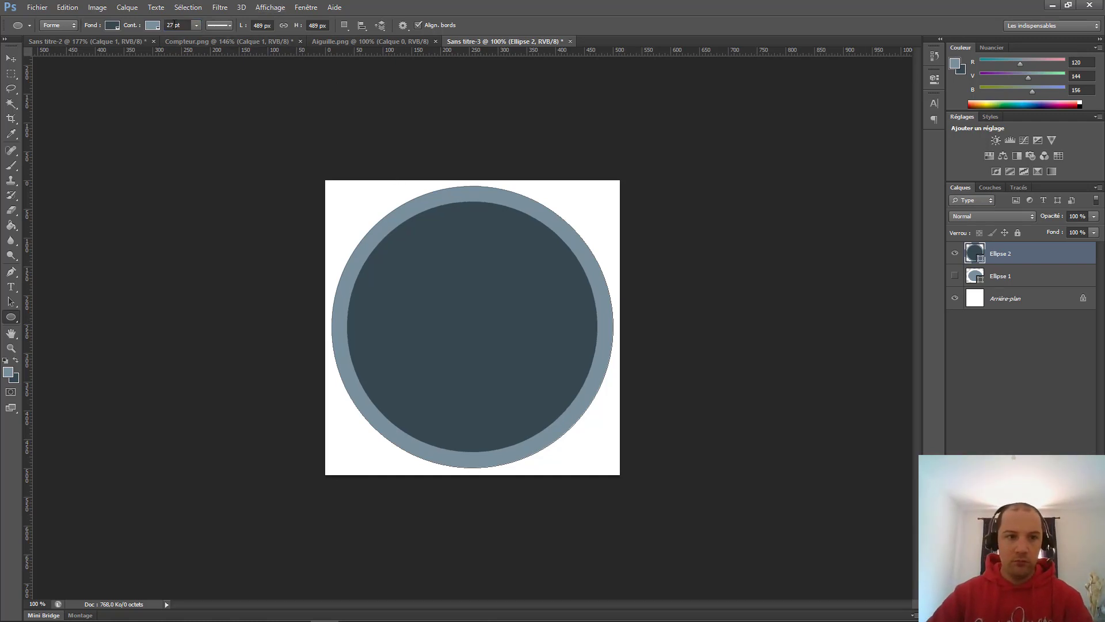
click(172, 23)
text(30)
key(Return)
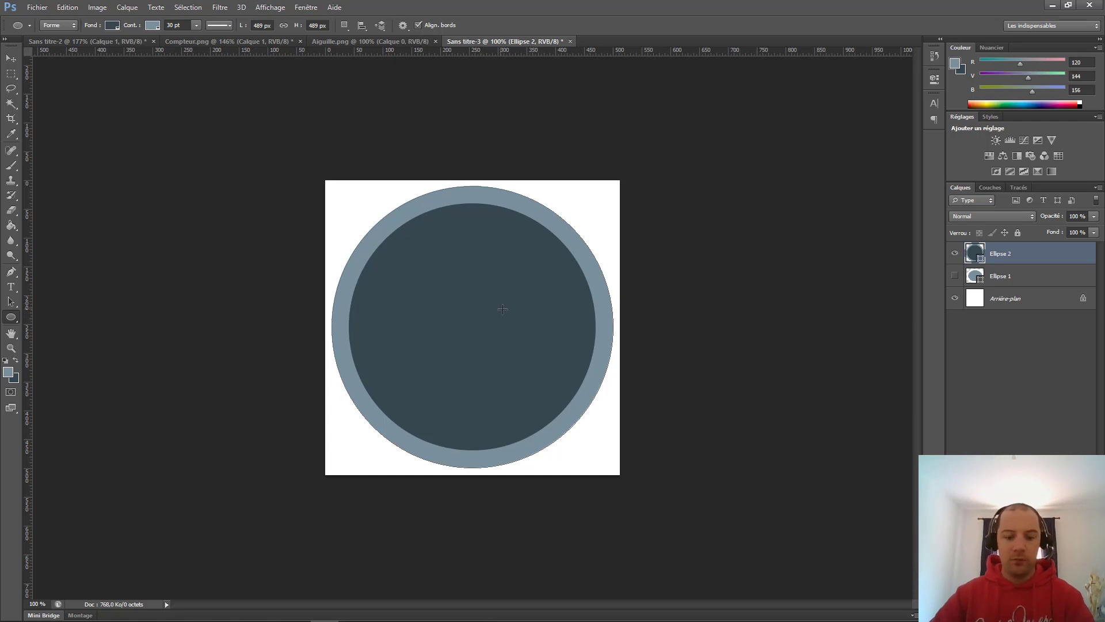
Step: Paste the copied white segmented arc onto its own layer and move it upward within the dark circle
key(w)
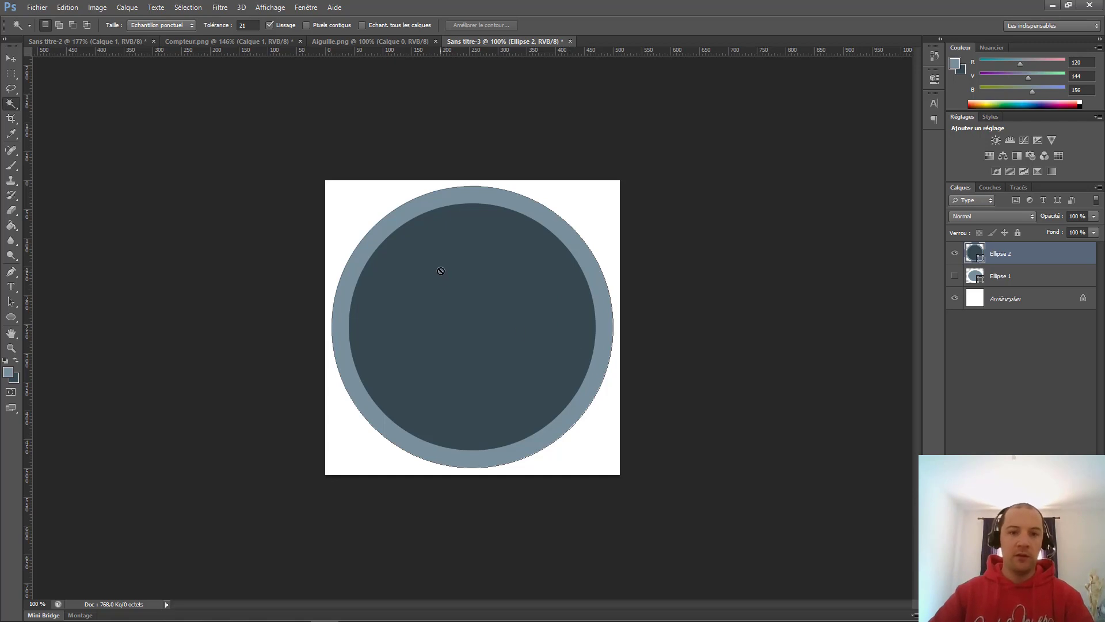
key(ctrl+v)
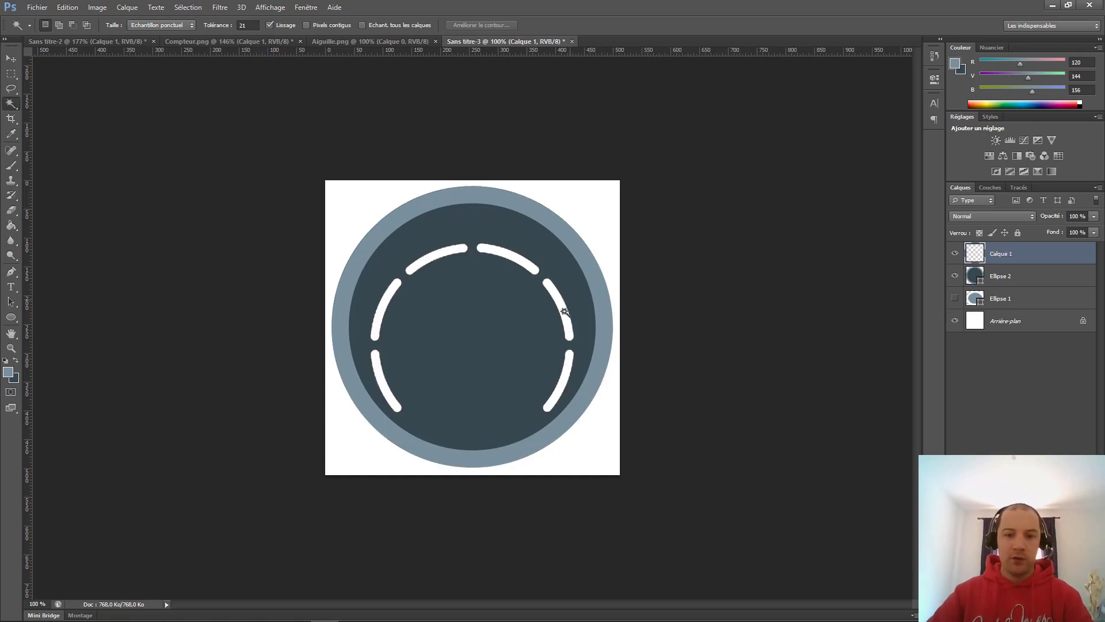
click(11, 60)
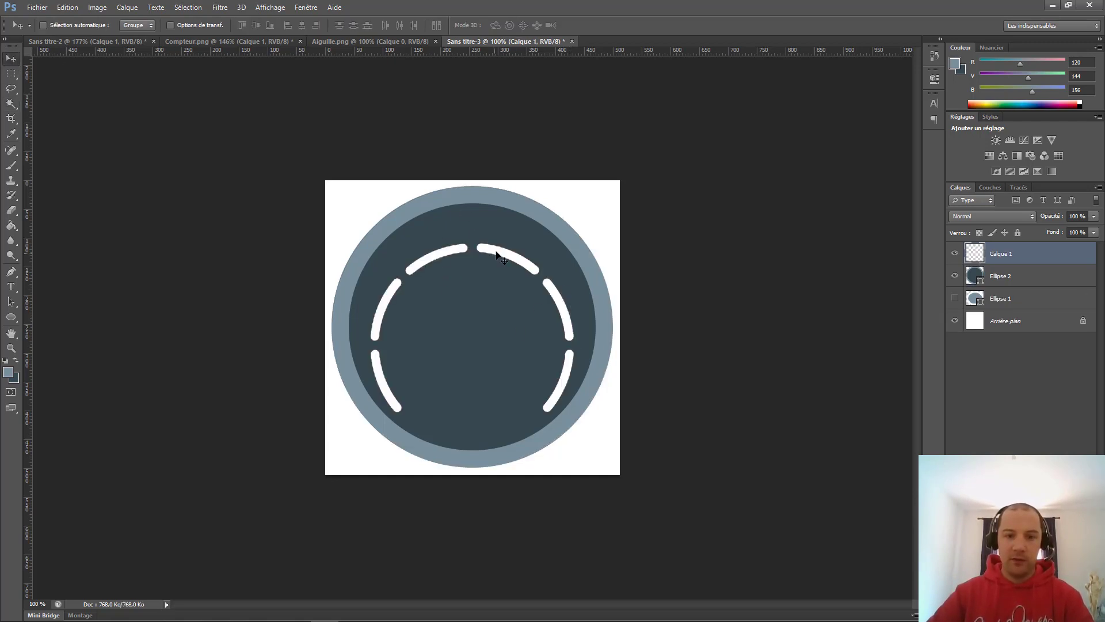
drag(496, 253, 495, 233)
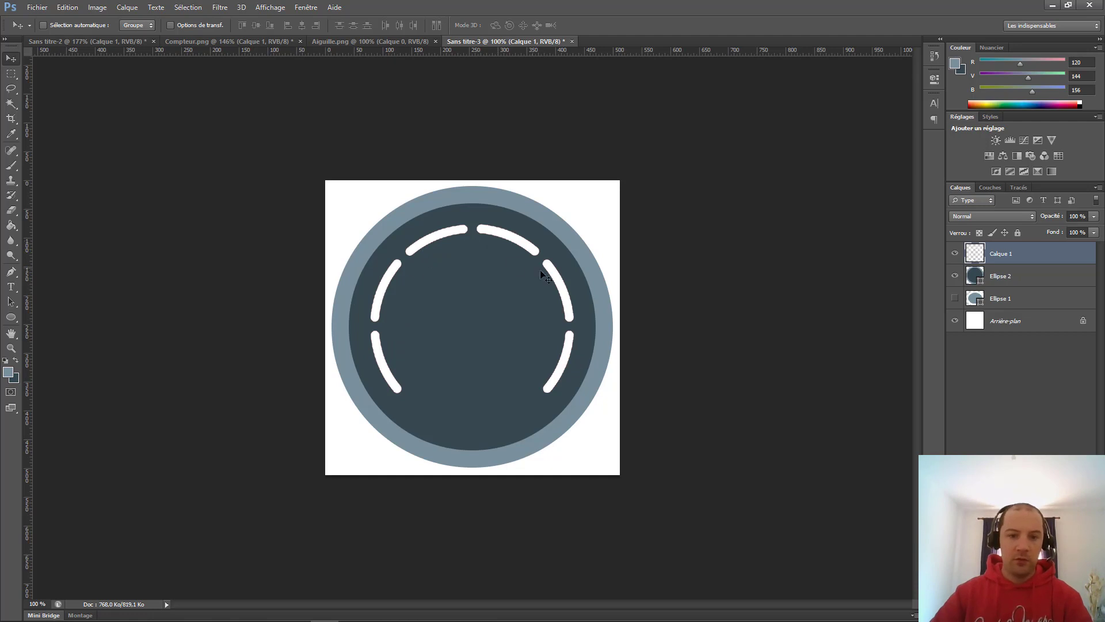
Step: In the colour palette document, sample the green swatch as background colour and the yellow-green swatch as foreground colour
click(74, 42)
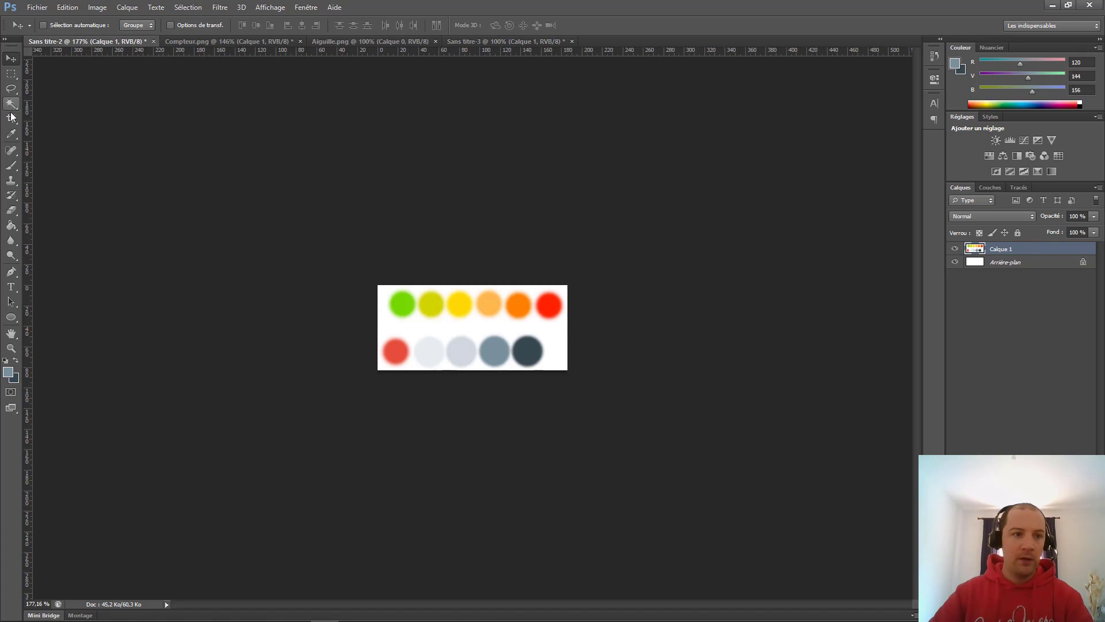
click(11, 133)
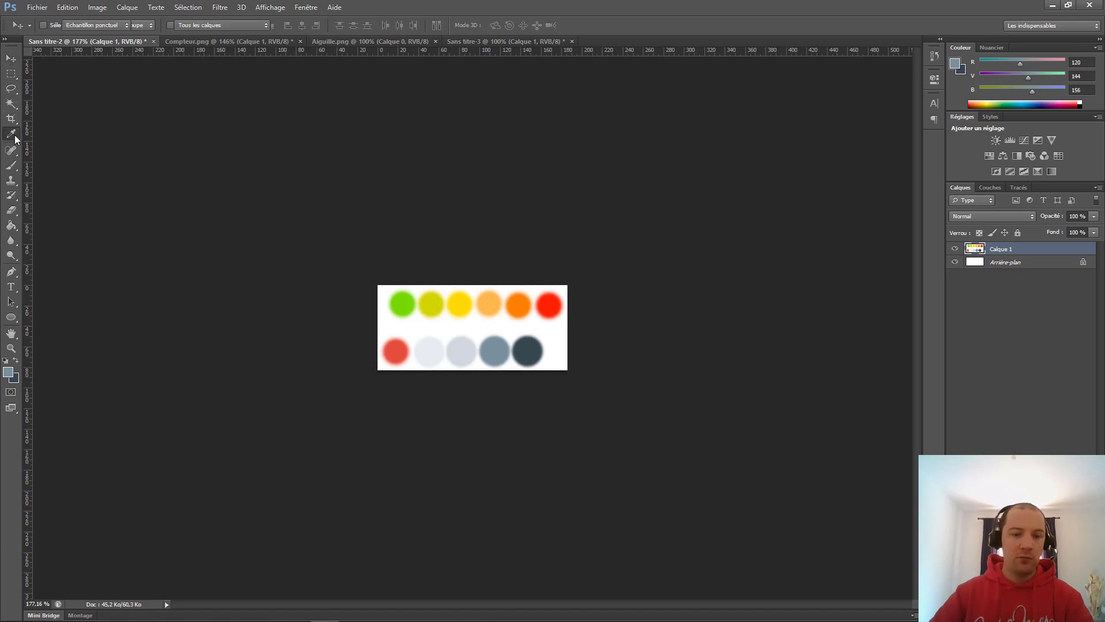
click(410, 297)
key(x)
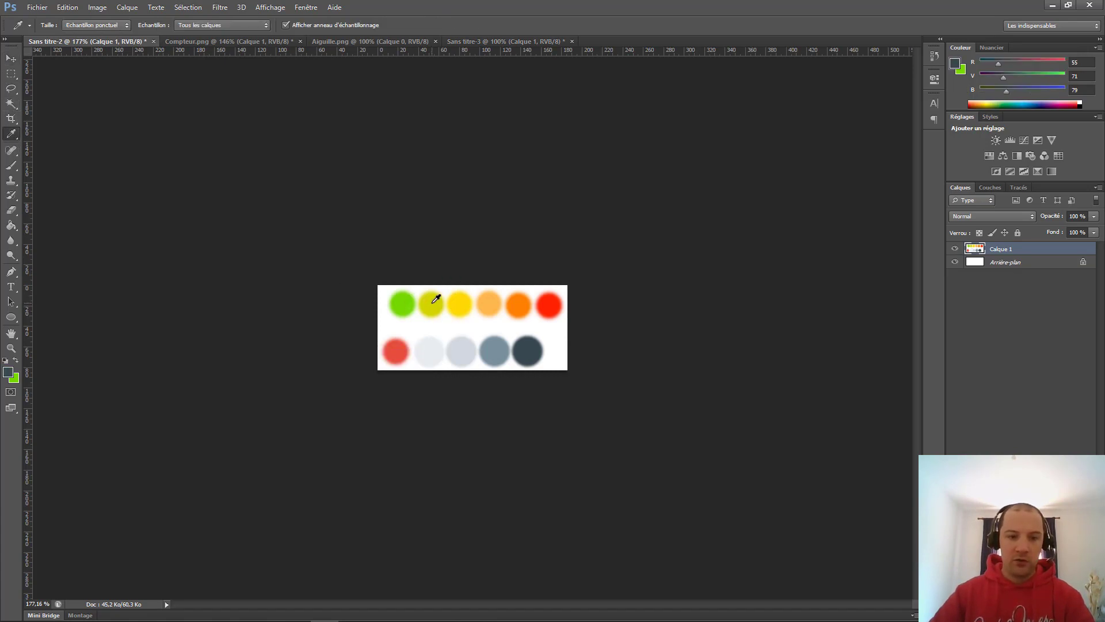
click(436, 299)
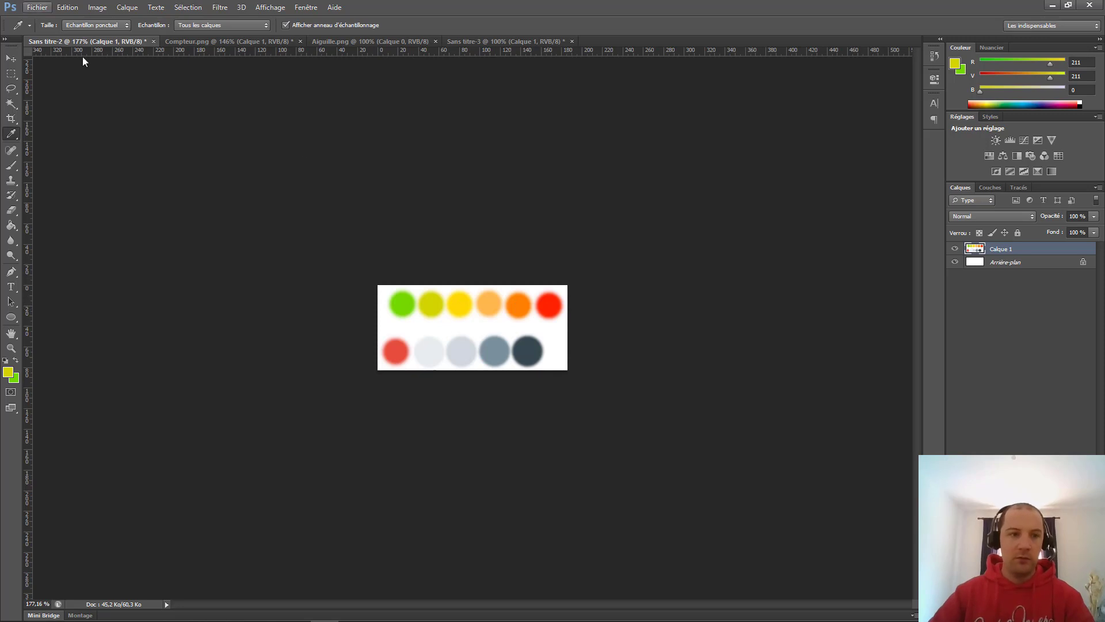
Step: Back in the dial document, select the white arc segments with the Magic Wand, deselect them, and limit the wand to contiguous pixels
click(514, 43)
click(11, 104)
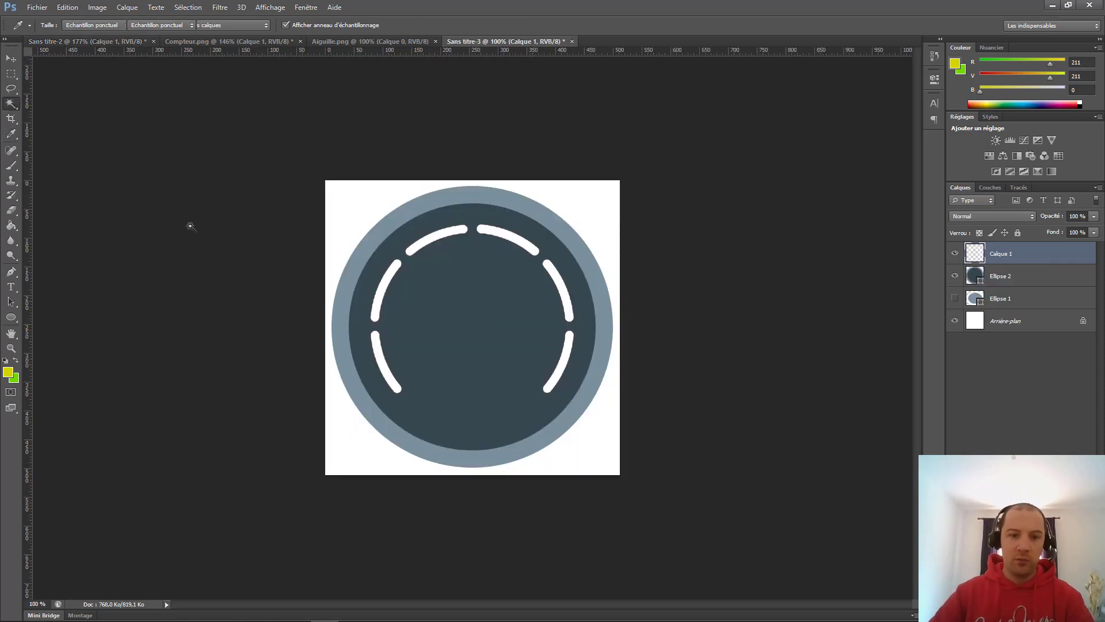
click(377, 348)
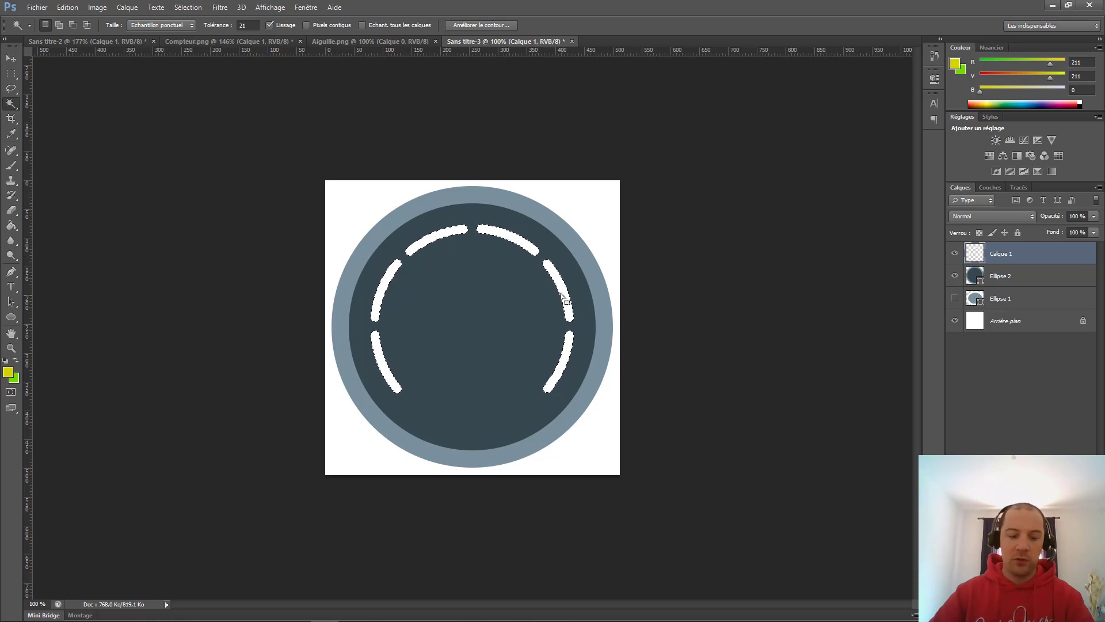
key(ctrl+d)
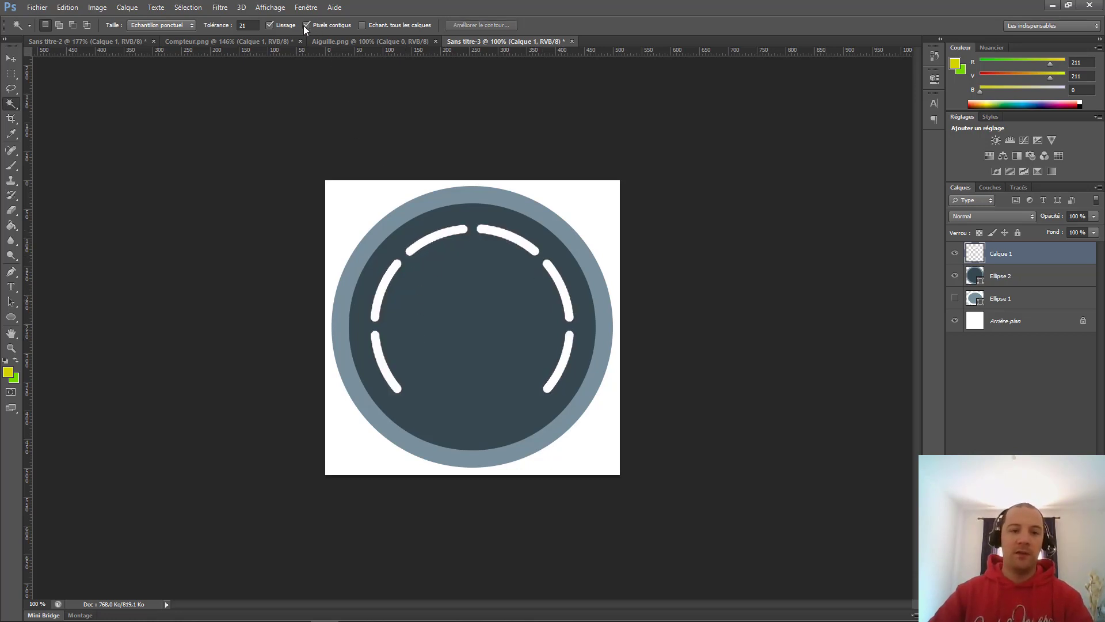
Step: Select only the lower-left white arc segment and paint it with the sampled green
click(383, 362)
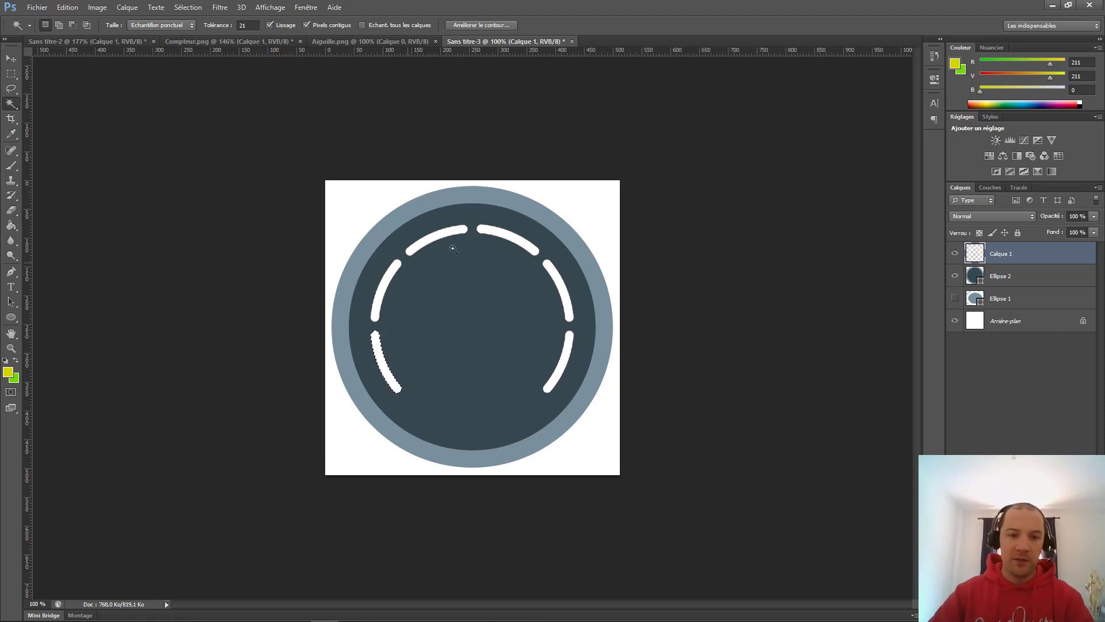
click(11, 165)
key(x)
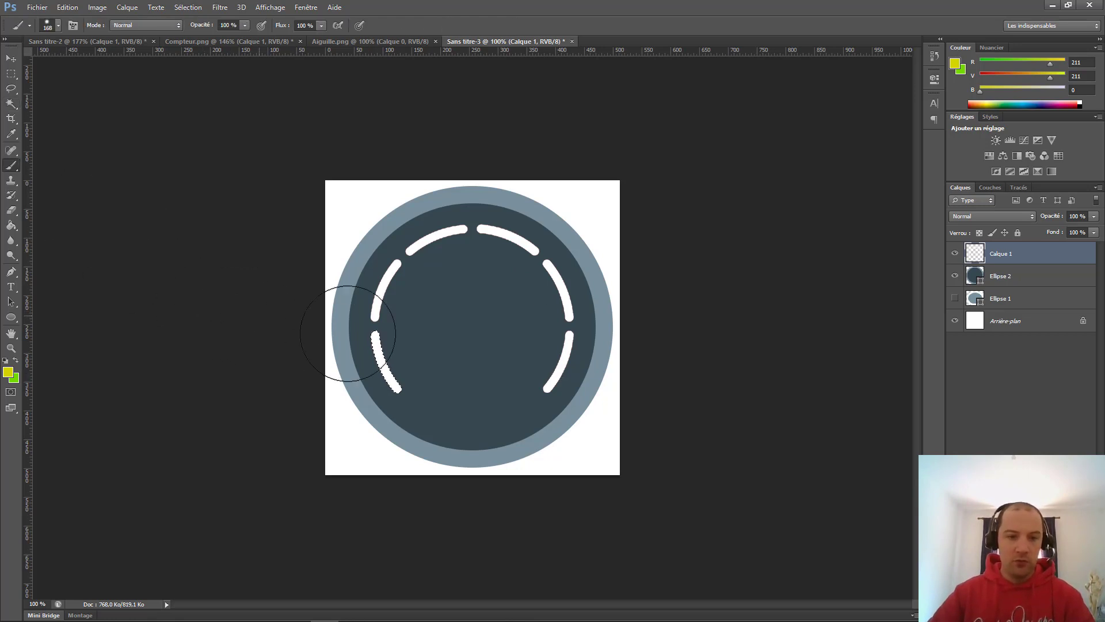
mouse_move(369, 338)
mouse_down()
mouse_move(400, 334)
mouse_move(412, 375)
mouse_up()
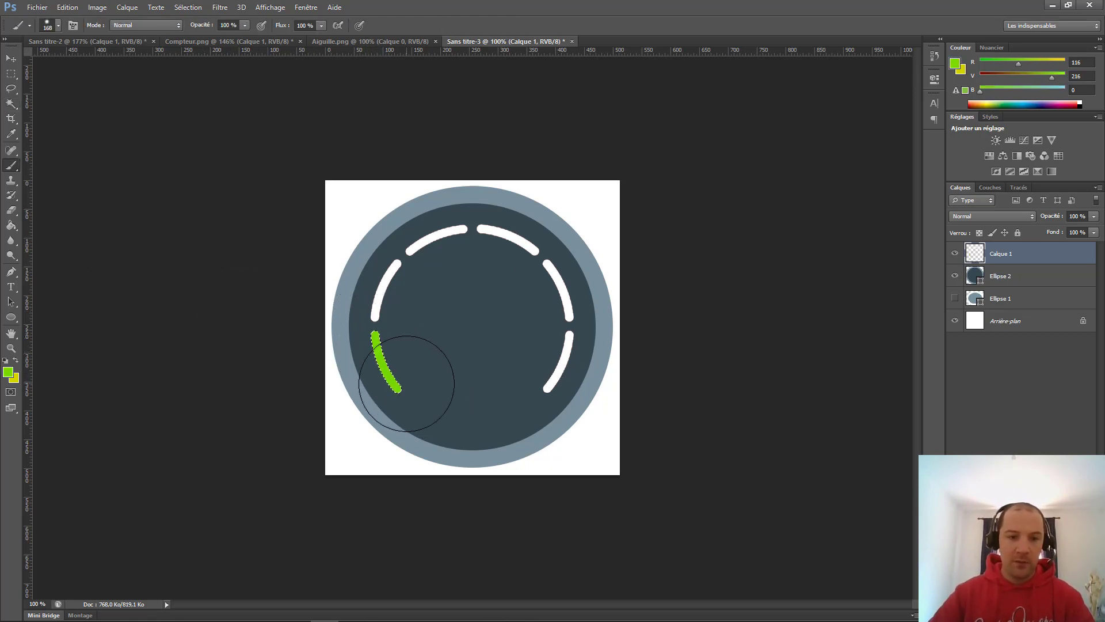
Step: Select the white segment just above the green one and paint it yellow-green
click(11, 104)
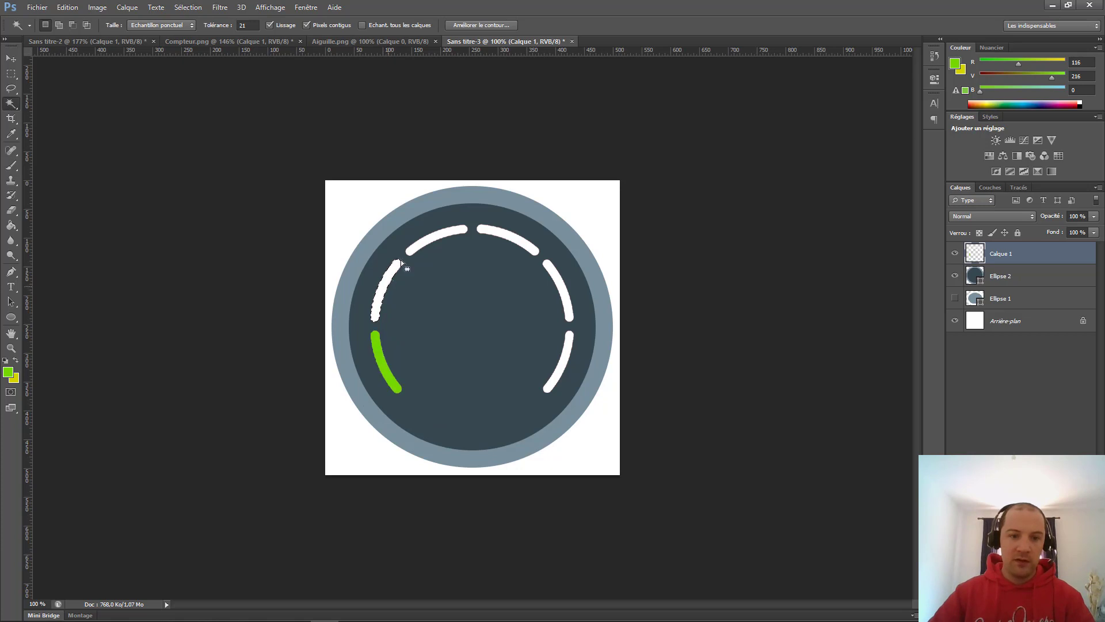
key(x)
click(11, 165)
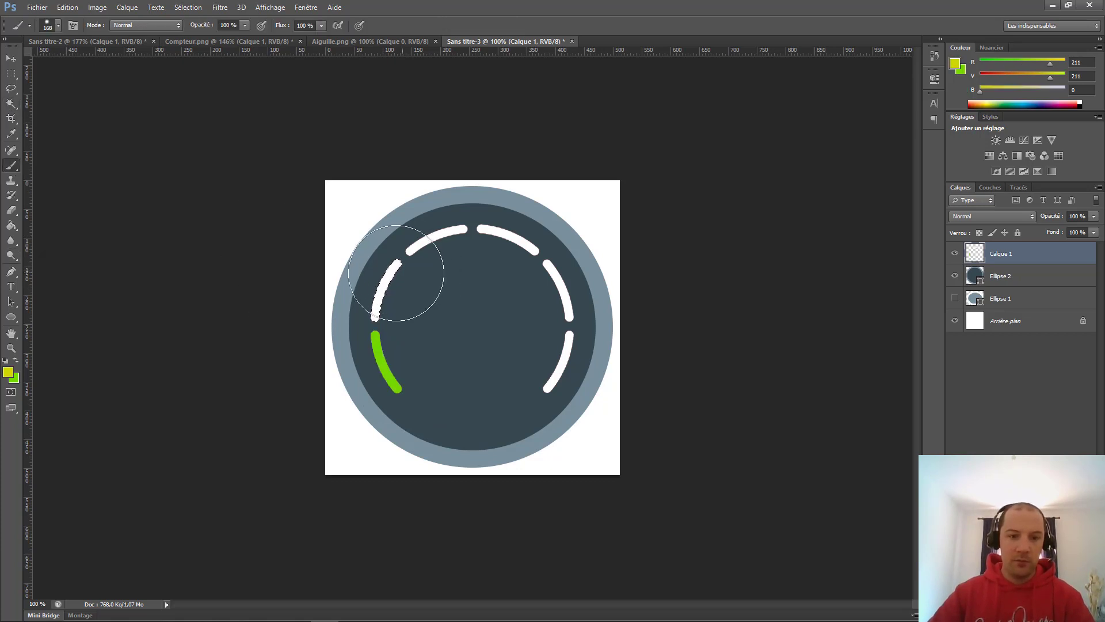
drag(400, 276, 383, 318)
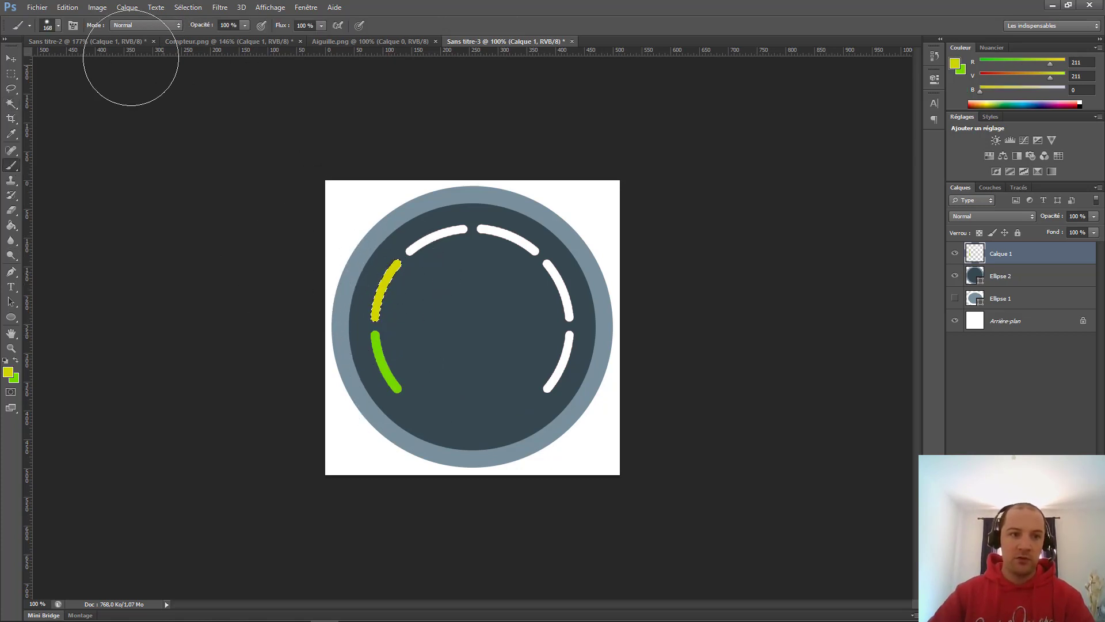
Step: Sample the yellow and light orange swatches from the palette document and return to the dial document
click(115, 41)
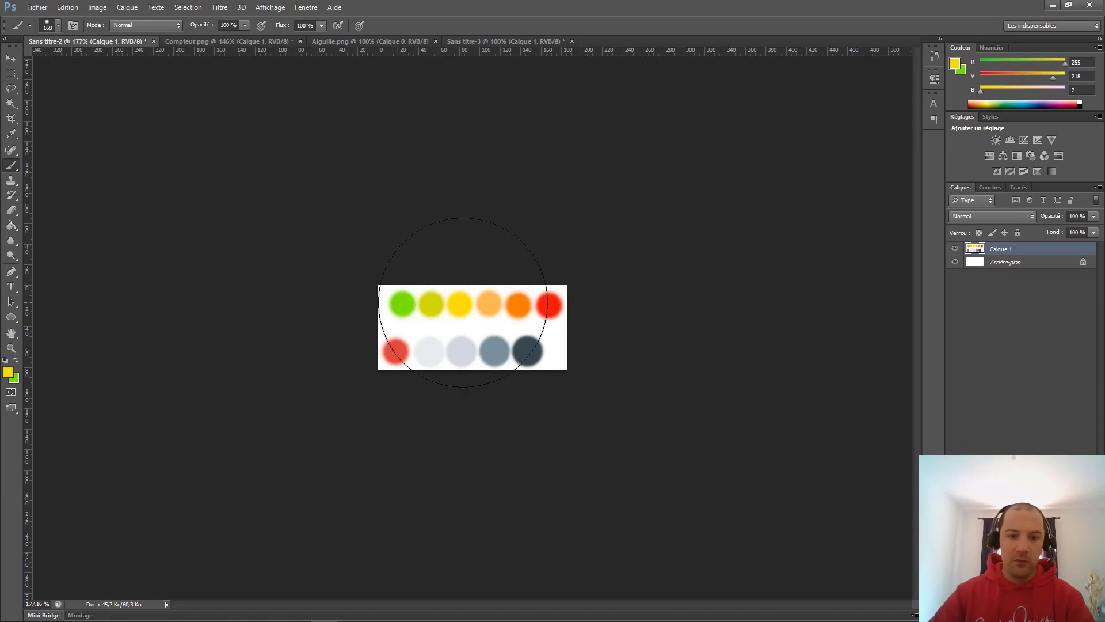
alt+click(496, 310)
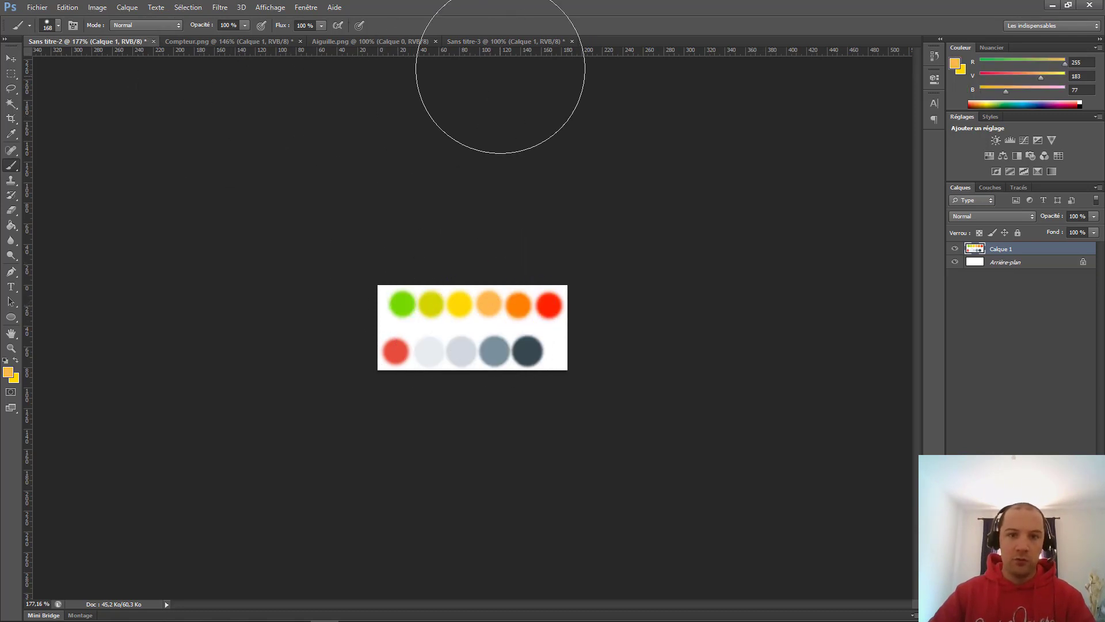
click(502, 41)
Step: Select the arc segment left of the dial's top centre and paint it yellow
click(11, 103)
click(423, 251)
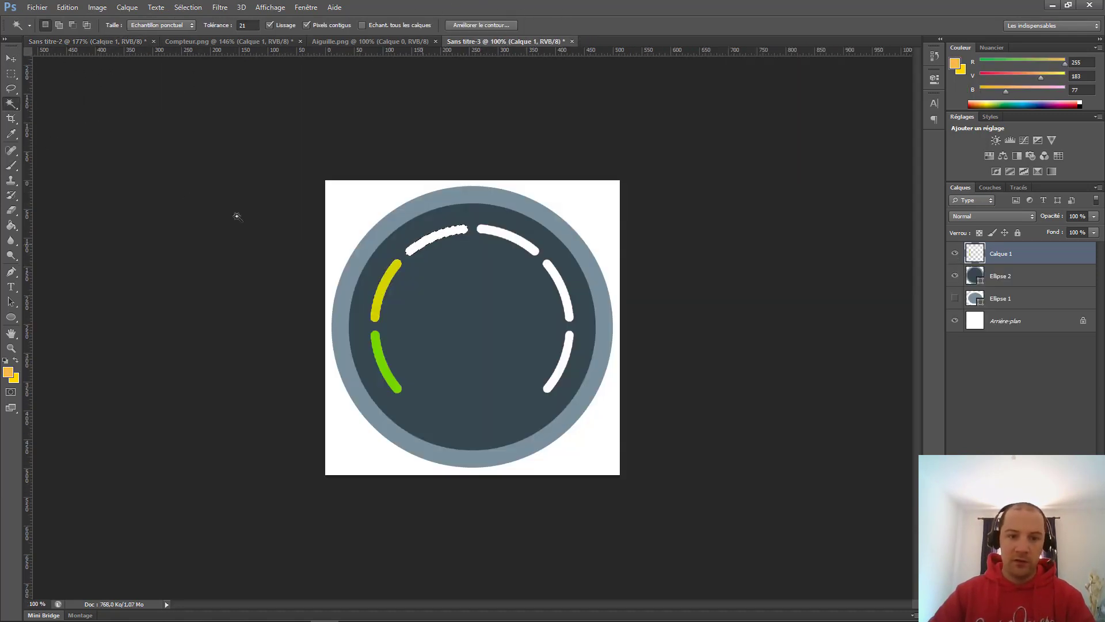
click(11, 165)
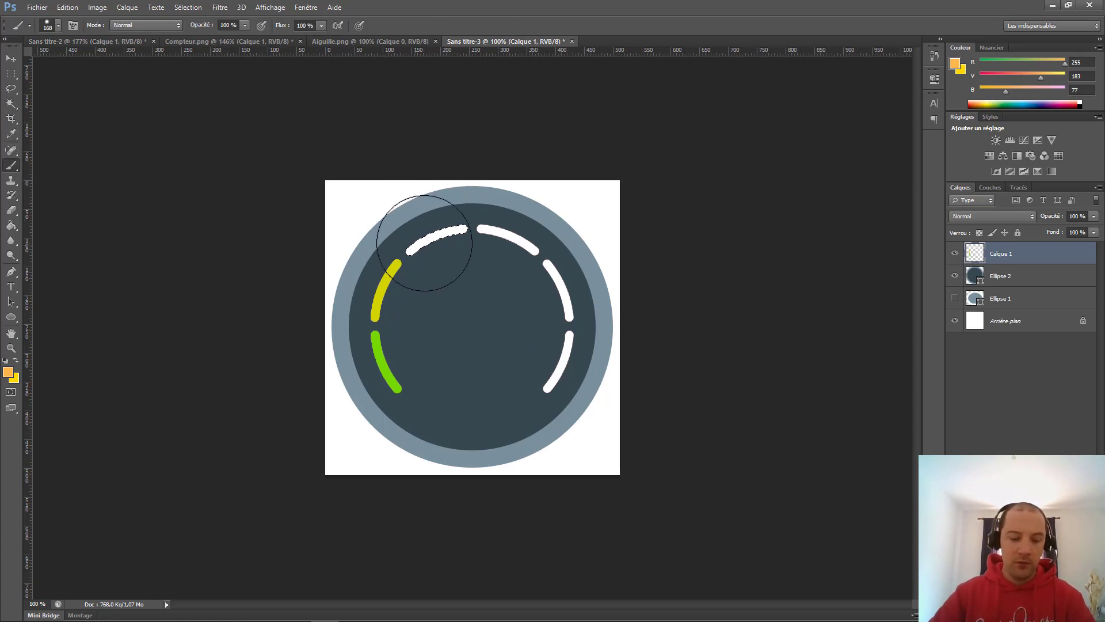
key(x)
drag(414, 245, 472, 230)
Step: Select the arc segment right of the dial's top centre and paint it light orange
click(11, 103)
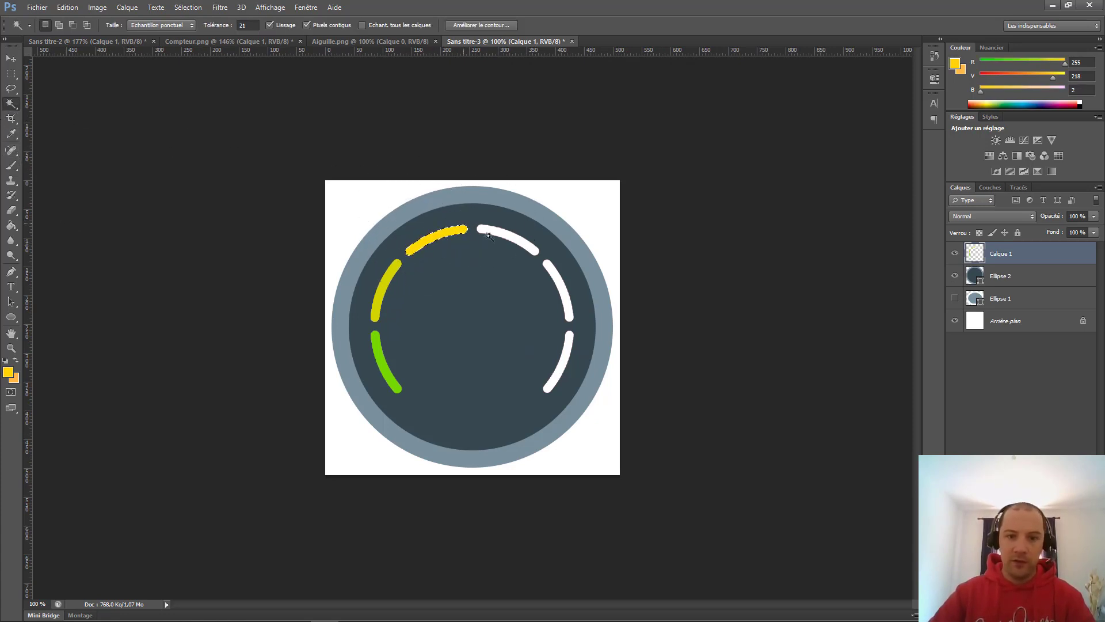
click(507, 236)
click(11, 165)
key(x)
drag(345, 247, 563, 267)
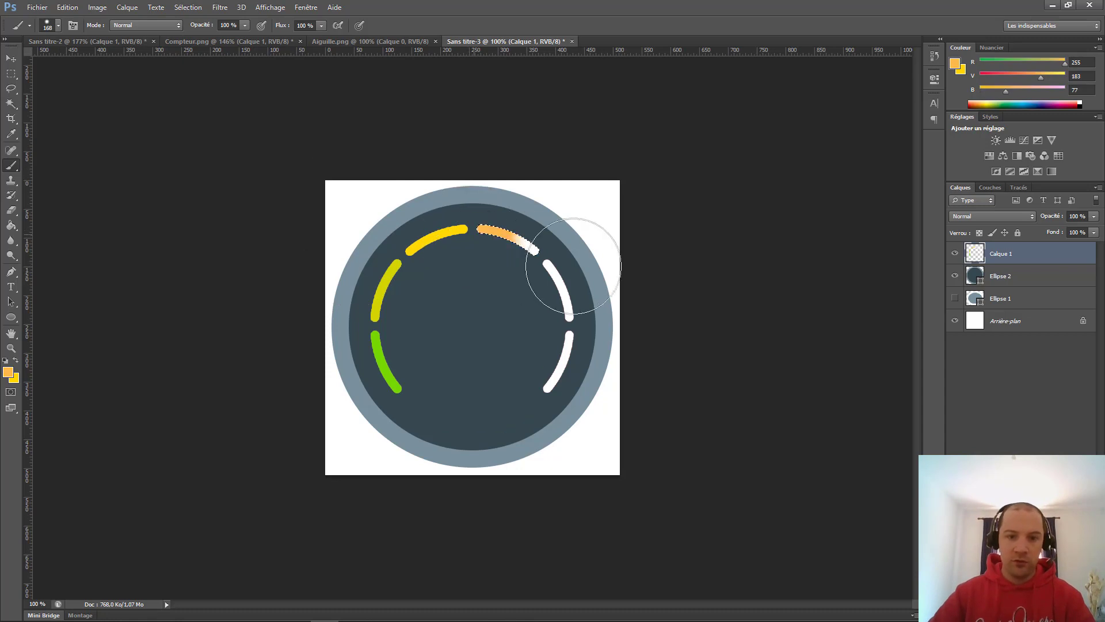
Step: Sample the dark orange swatch as foreground and the red swatch as background from the palette, then return to the dial document
click(94, 42)
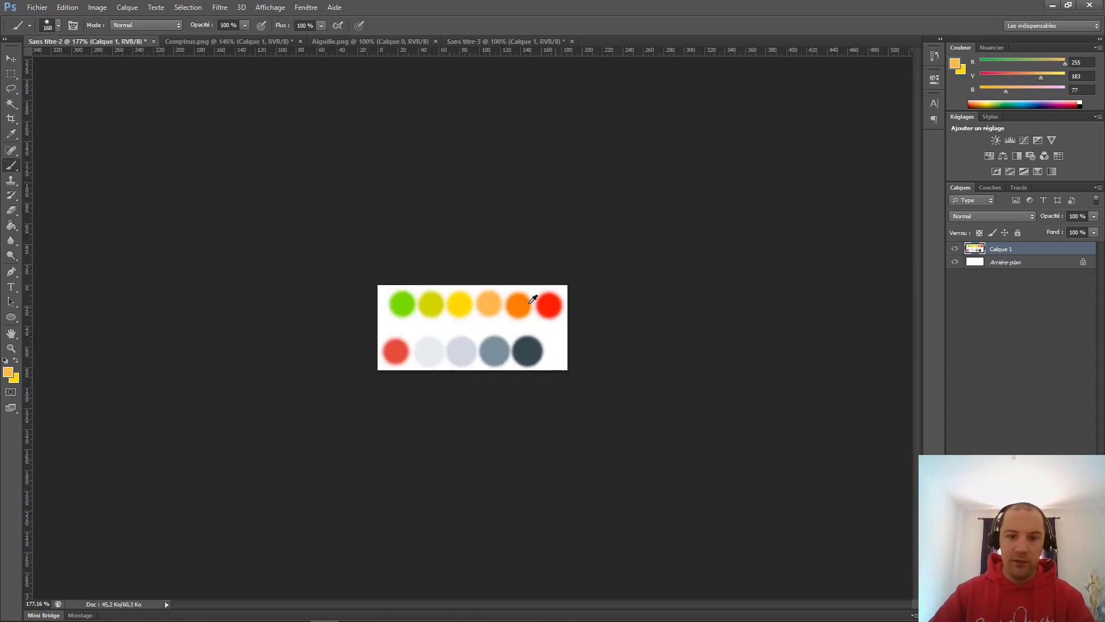
alt+click(522, 301)
key(x)
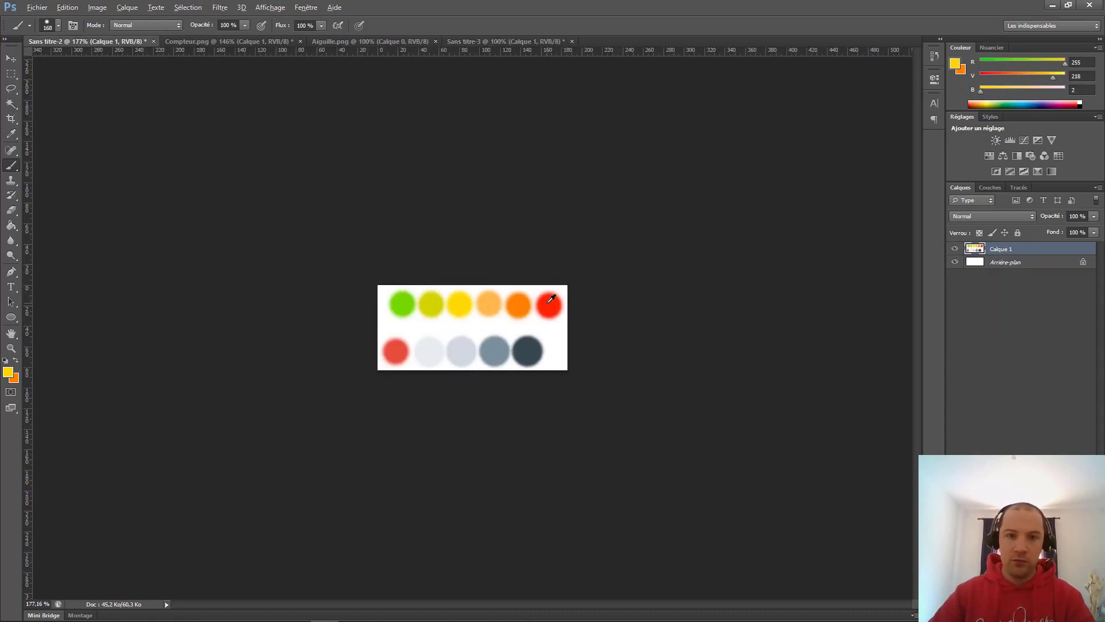
alt+click(550, 298)
key(x)
click(461, 42)
Step: Select the upper white segment on the dial's right side and paint it dark orange
key(w)
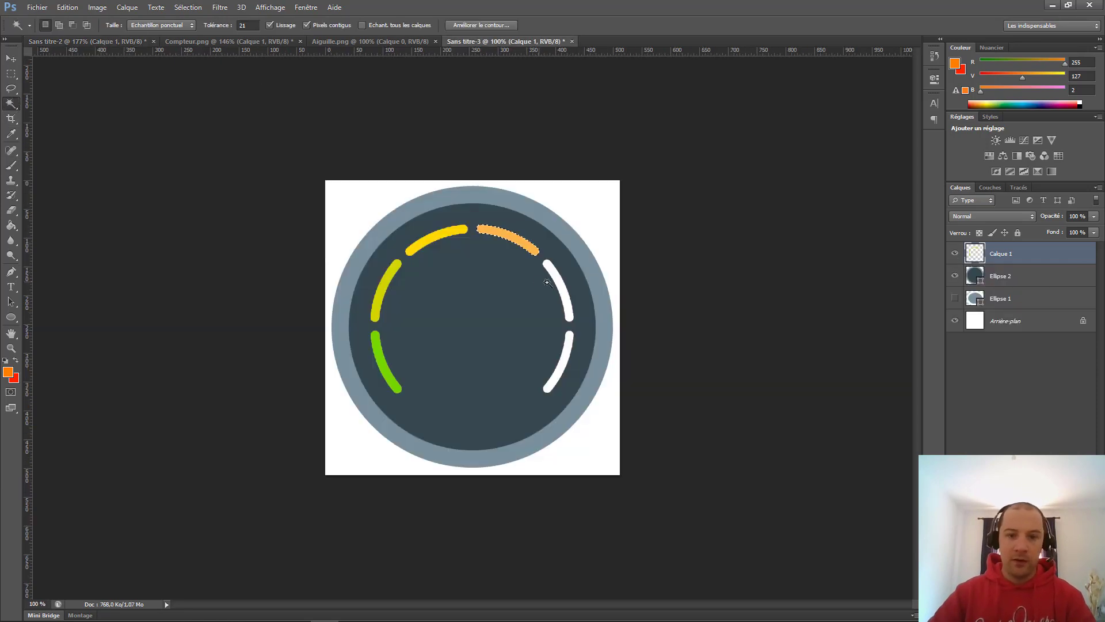
click(547, 282)
click(11, 165)
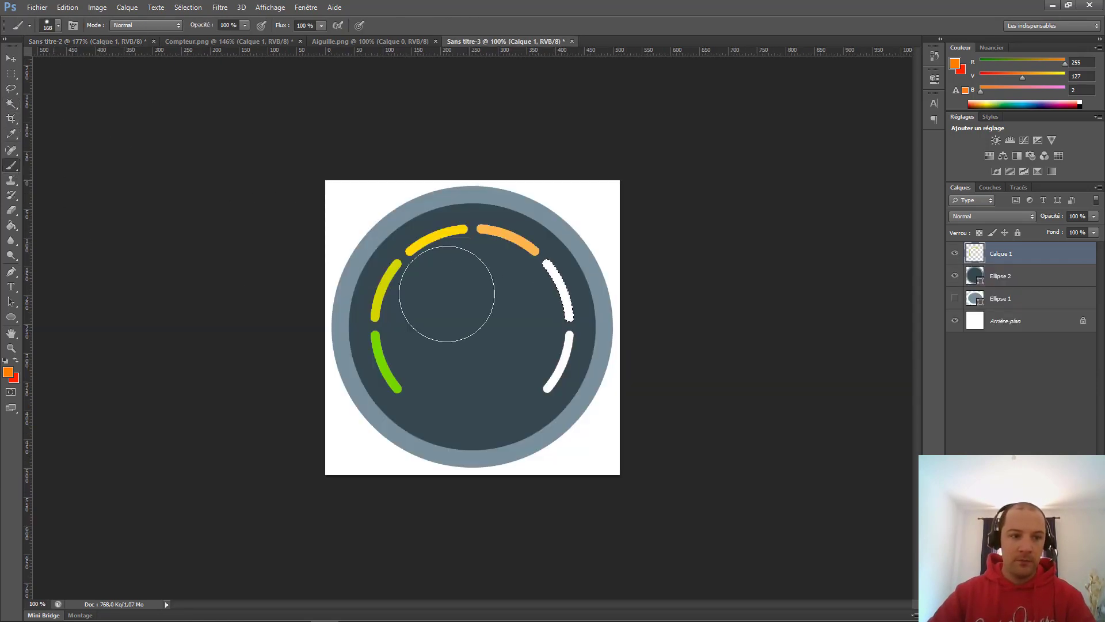
drag(541, 288, 555, 334)
Step: Select the last white segment at the dial's lower right, paint it red, and clear the selection
click(10, 104)
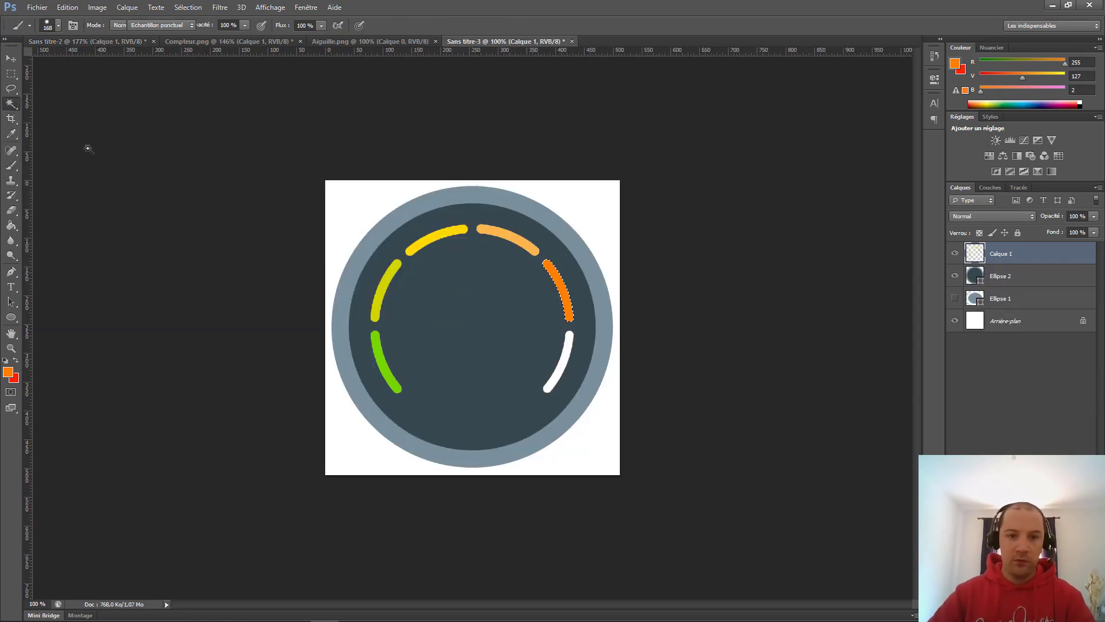
click(567, 360)
click(11, 165)
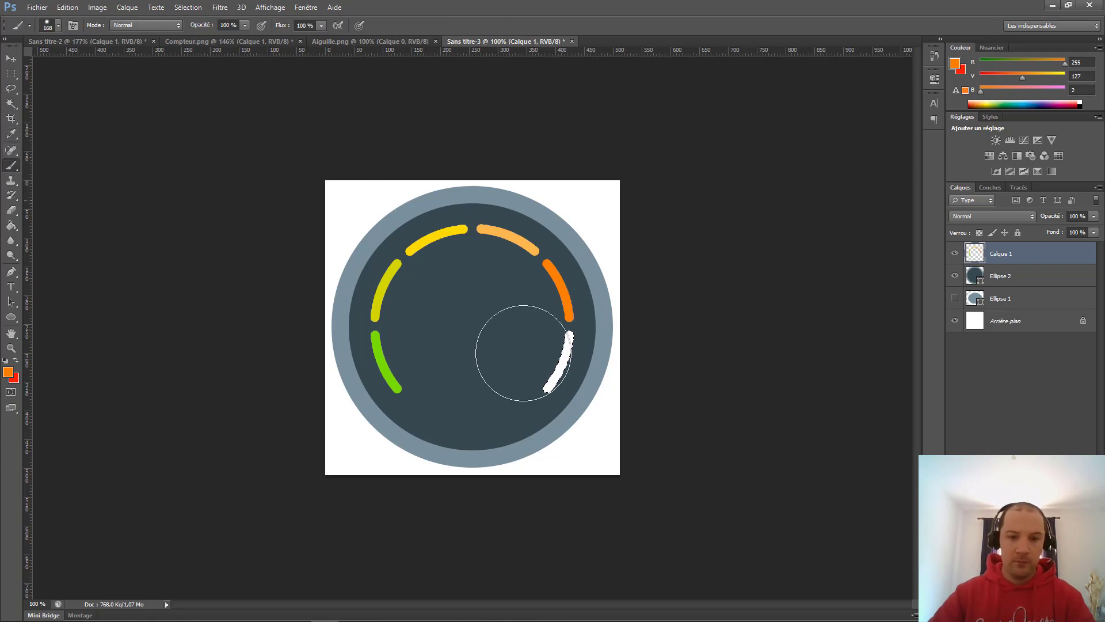
key(x)
mouse_move(530, 346)
mouse_down()
mouse_move(537, 403)
mouse_move(552, 375)
mouse_up()
key(ctrl+d)
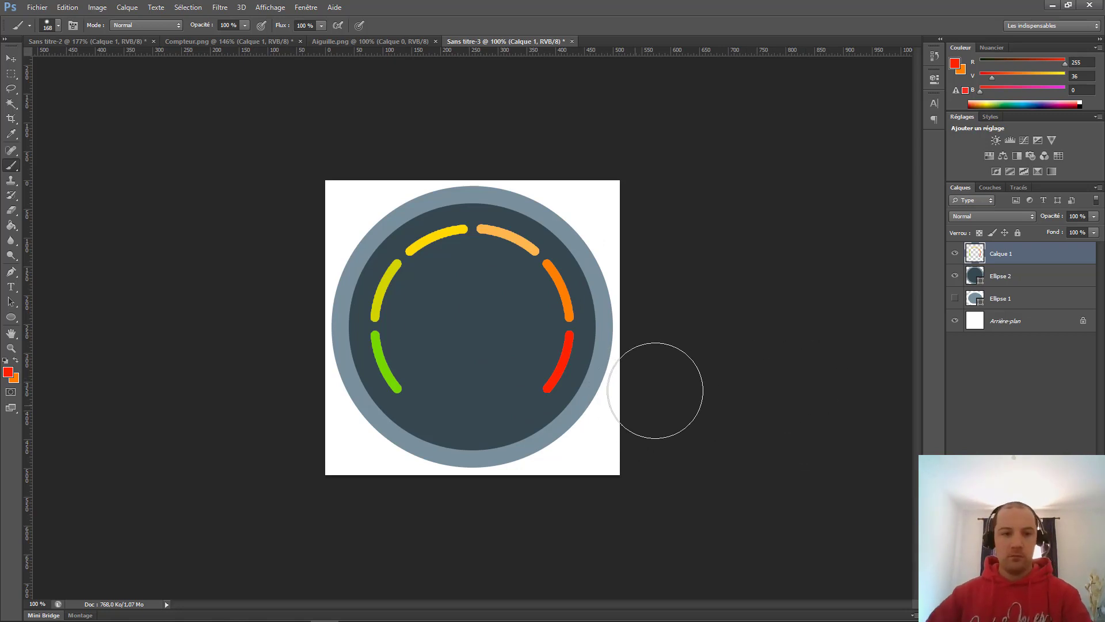
Step: Hide the white background layer and save the dial as a PNG named Compteur in the Res folder with the default PNG options
click(955, 322)
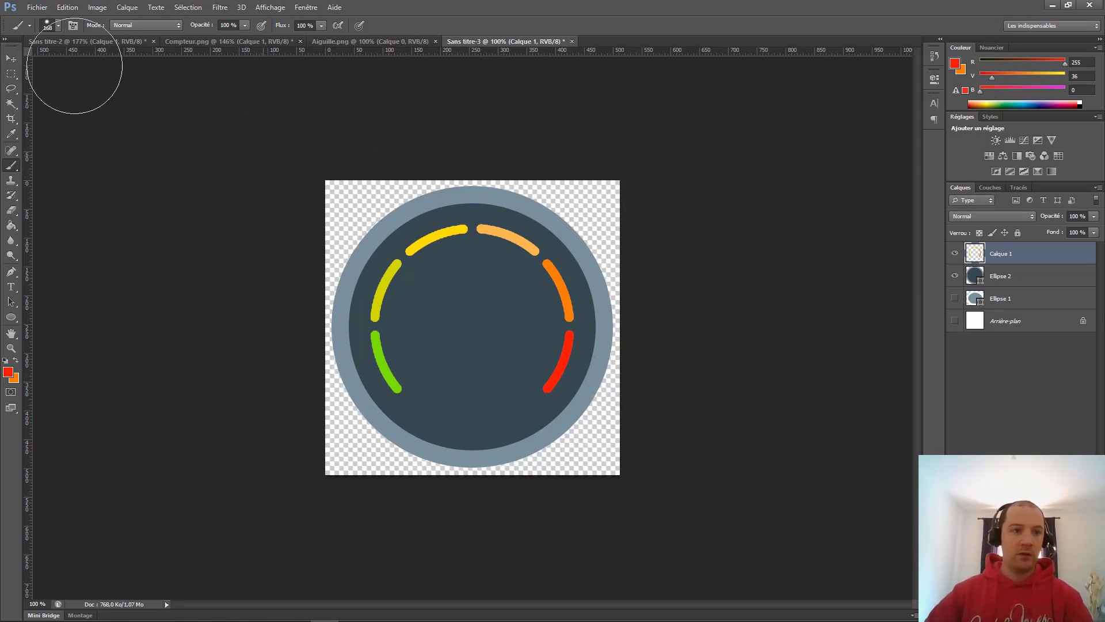
click(35, 7)
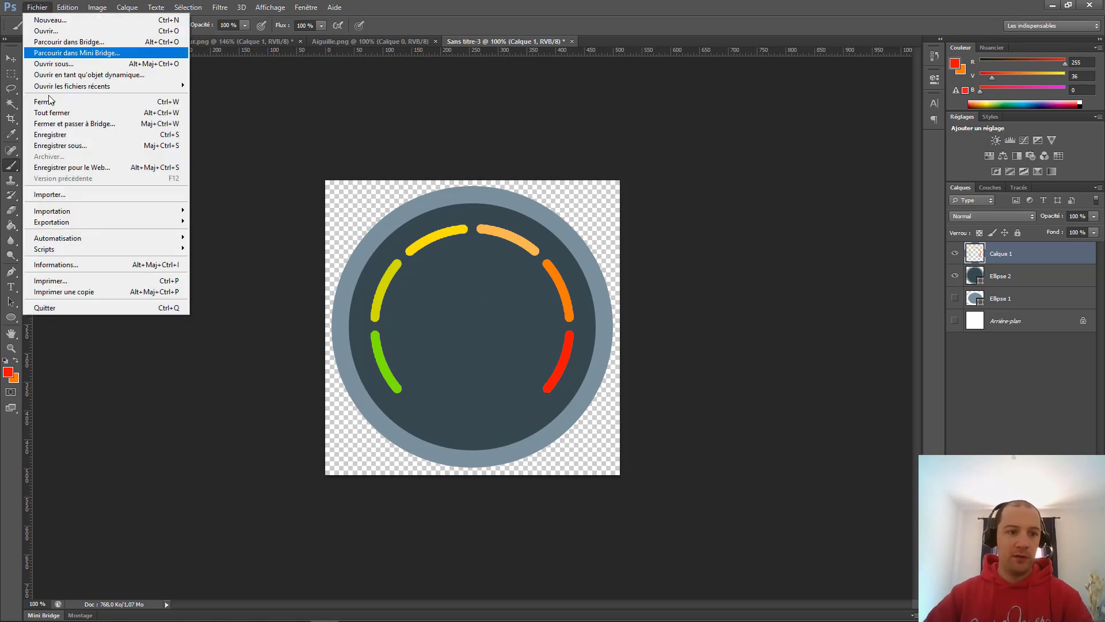
click(62, 146)
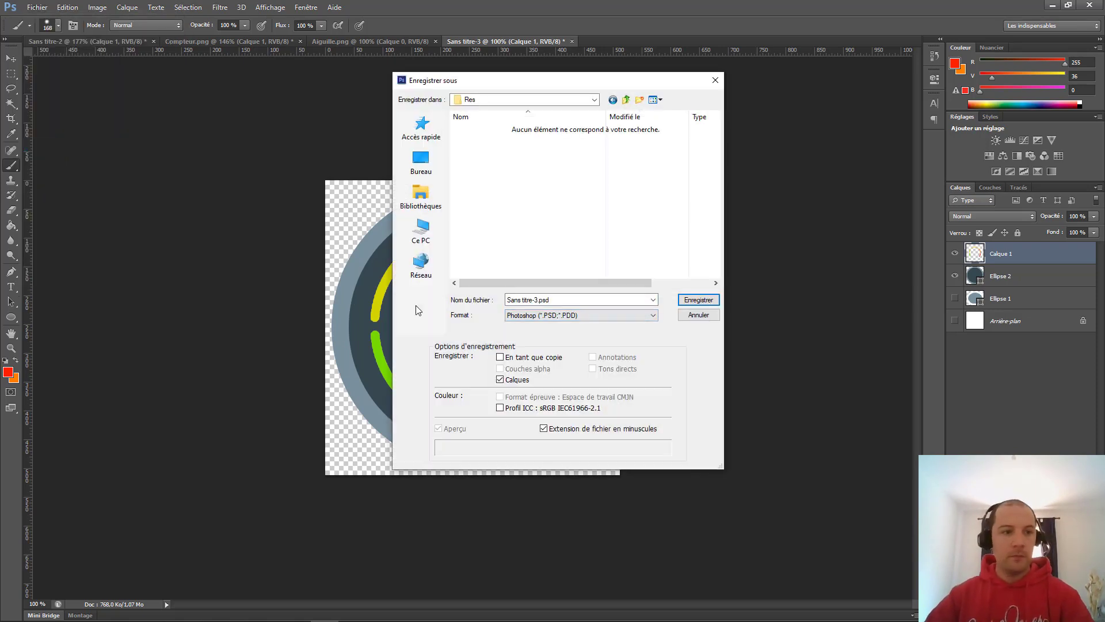
click(592, 316)
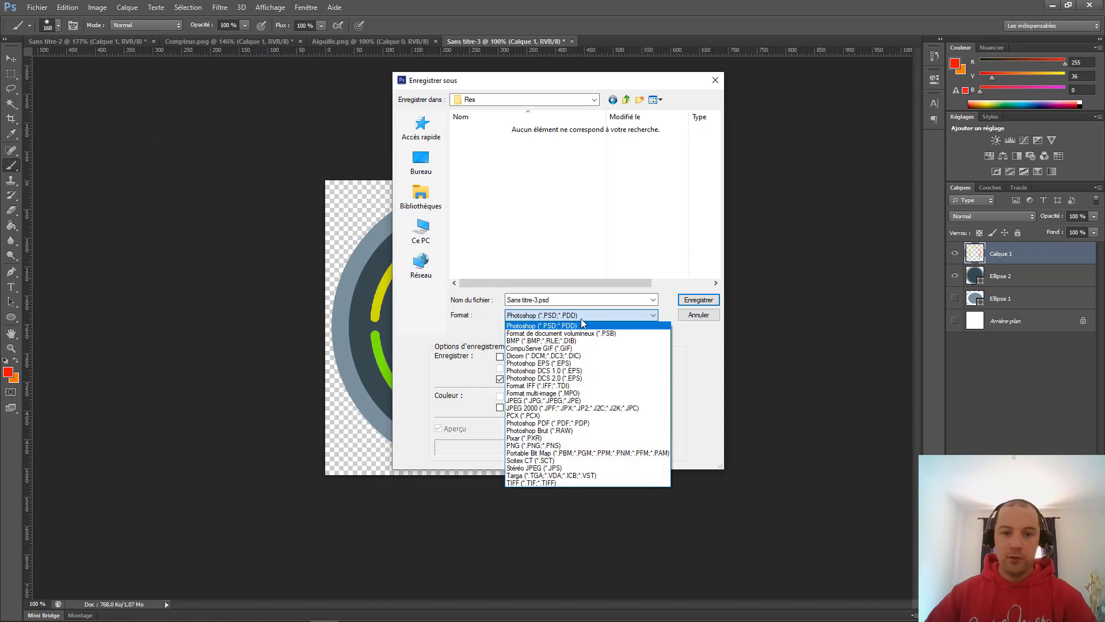
click(552, 445)
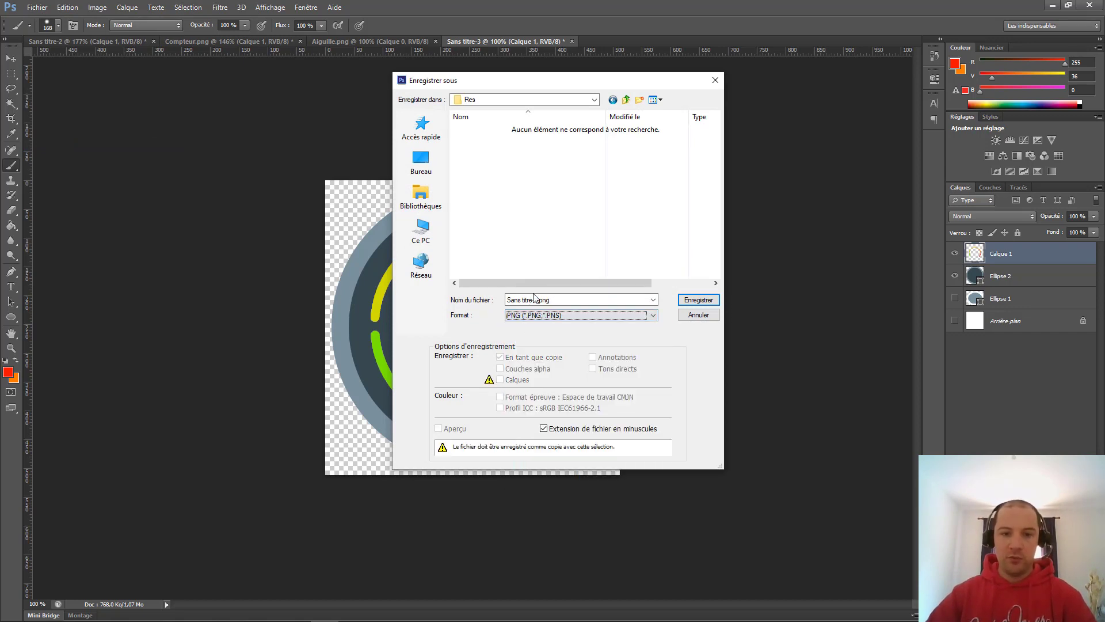
click(559, 301)
click(537, 301)
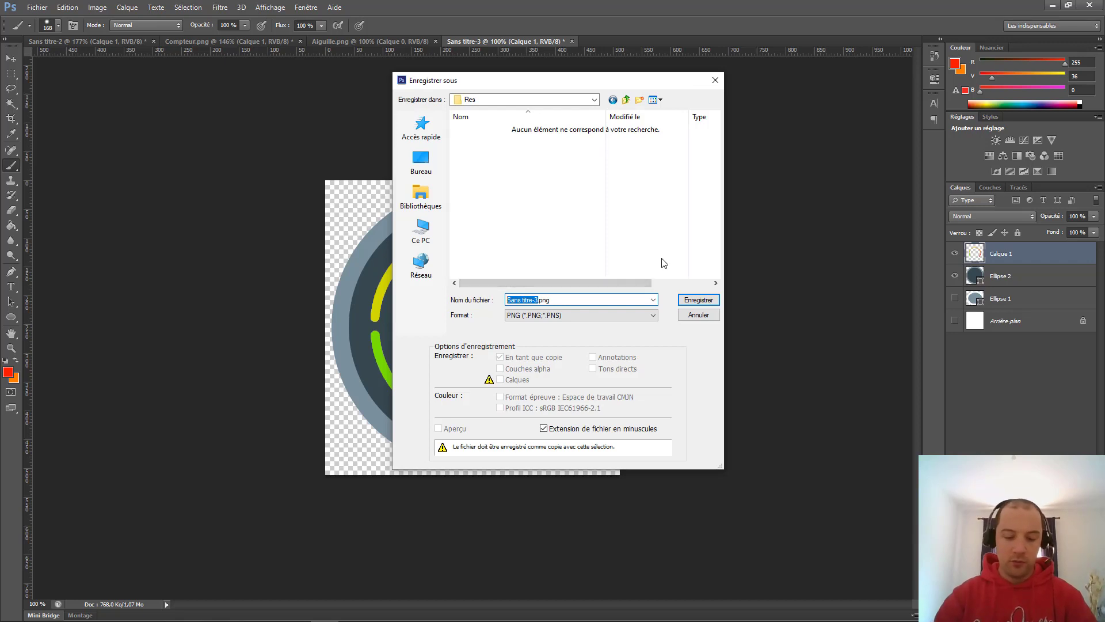
text(Compteur)
key(Return)
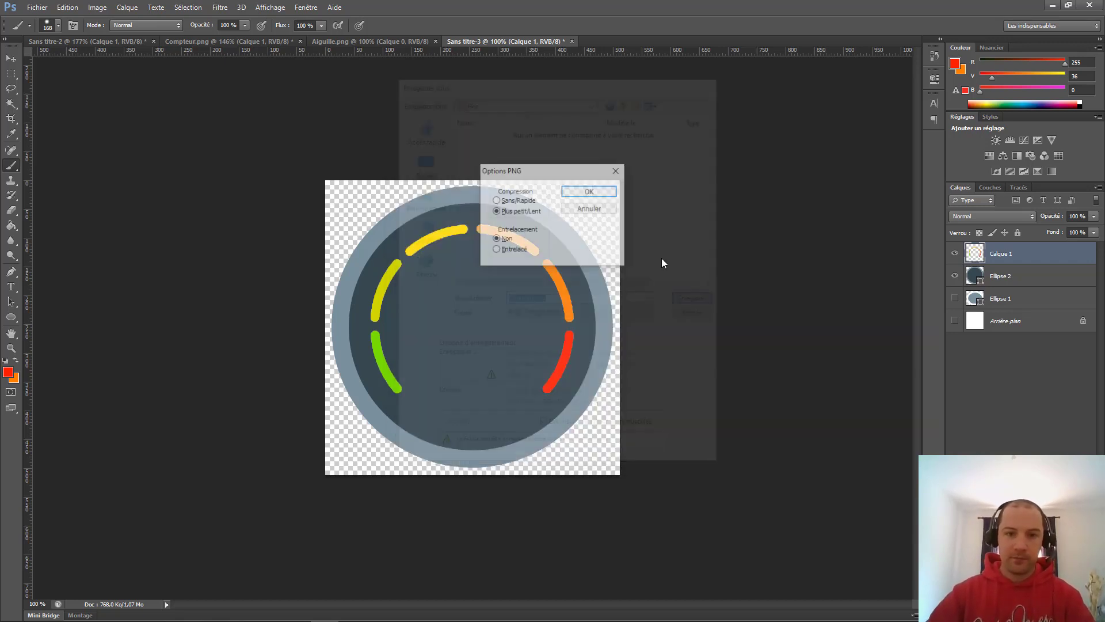
key(Return)
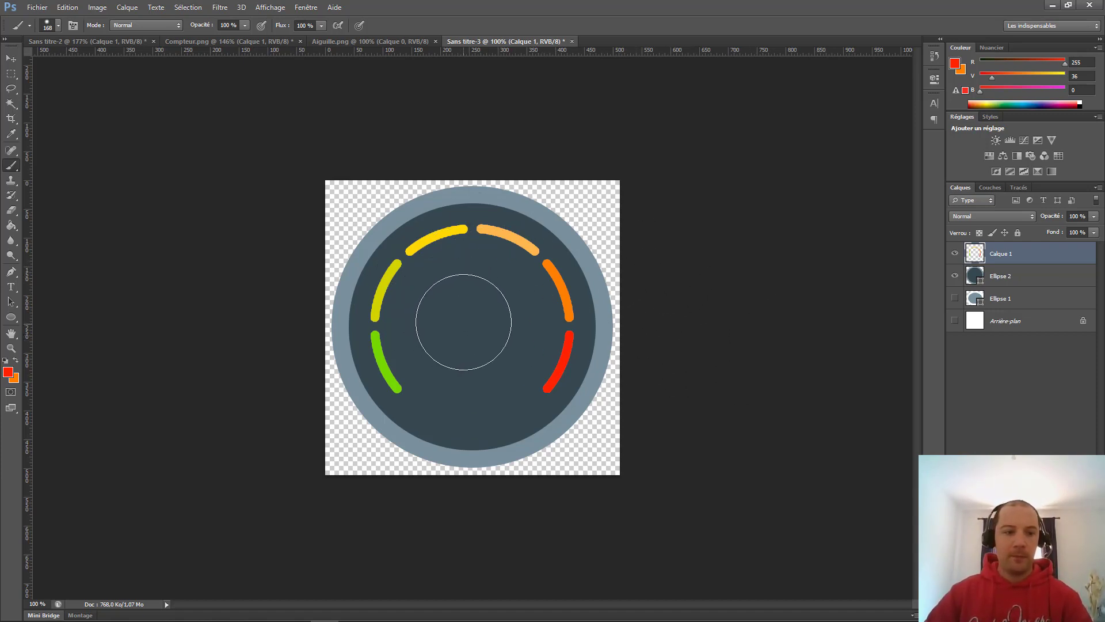
Step: Copy the whole needle image from Aiguille.png and paste it into the dial document Sans titre-3
click(400, 41)
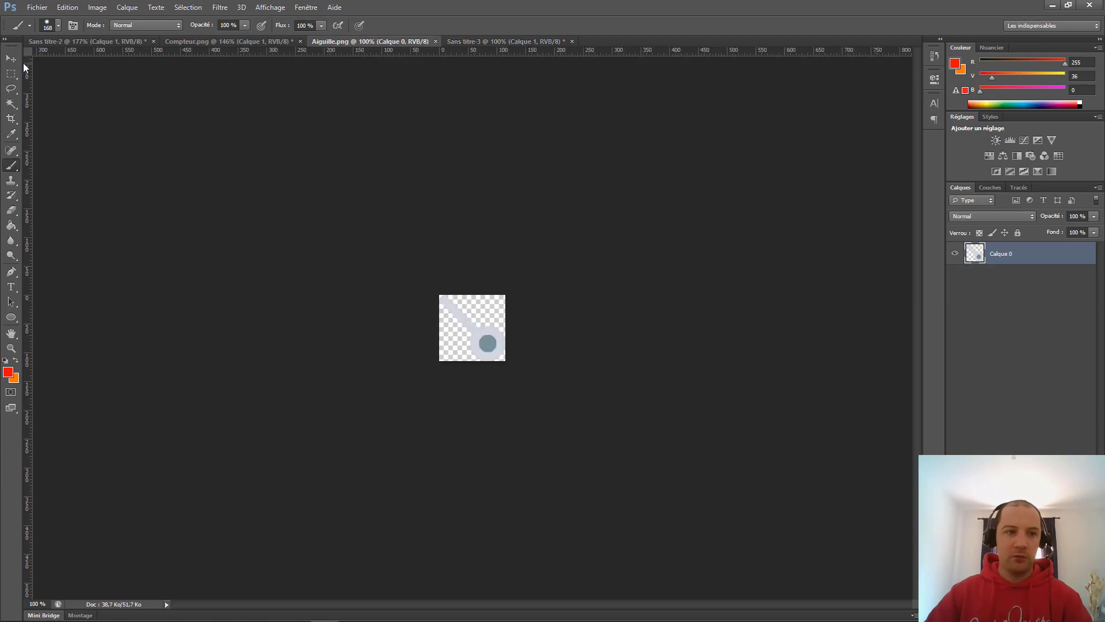
click(11, 74)
drag(413, 257, 585, 419)
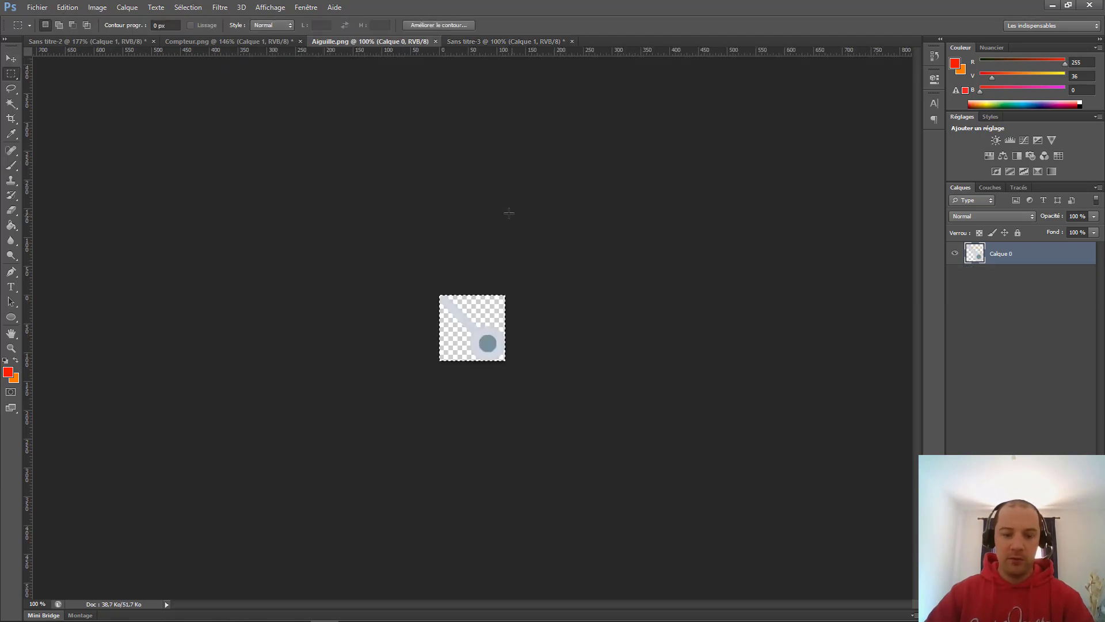
key(ctrl+c)
click(467, 40)
key(ctrl+v)
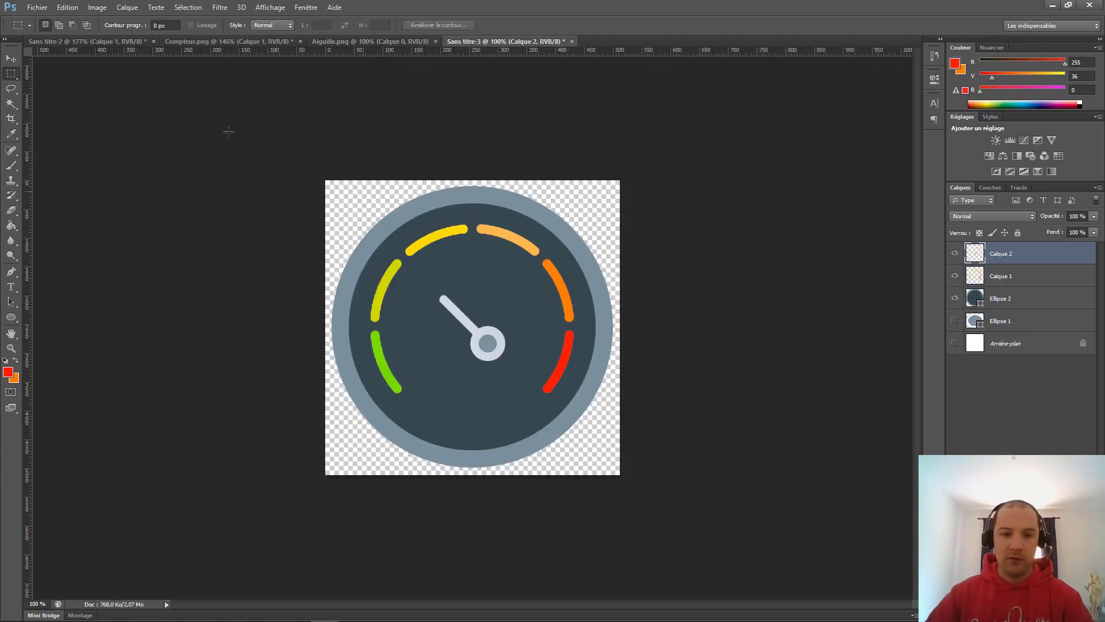
Step: Move the pasted needle near the dial's centre and rotate it about 106° with Free Transform so it points at the dark orange segment
click(6, 58)
drag(495, 351, 473, 340)
key(ctrl+t)
drag(493, 269, 413, 344)
drag(501, 300, 503, 328)
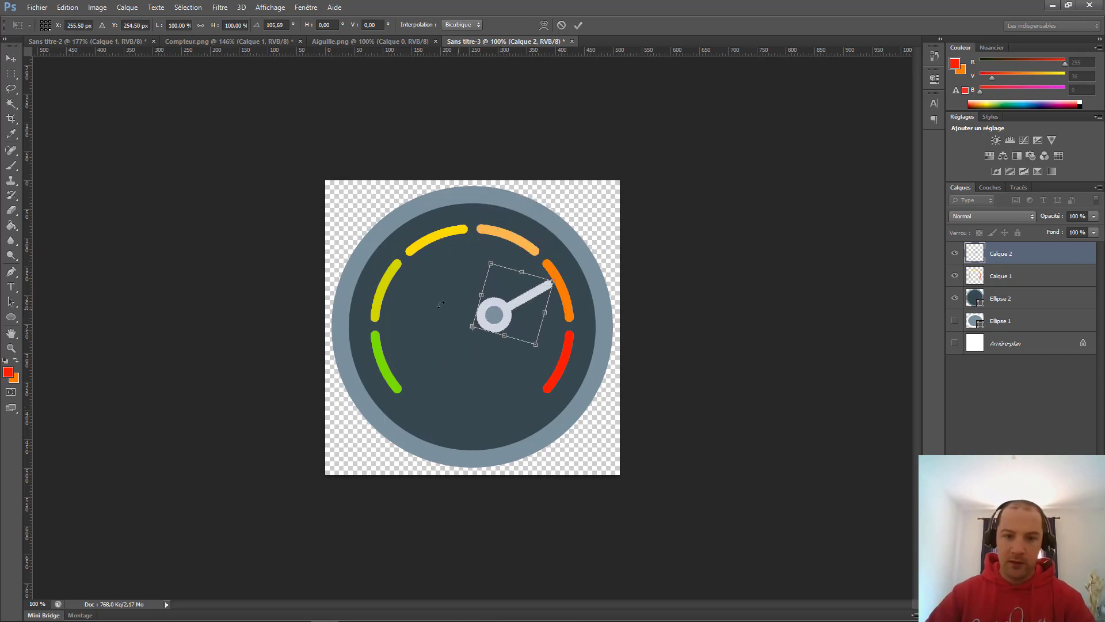
key(Return)
Step: Place a vertical and a horizontal guide through the centre of the Ellipse 2 layer, using its transform box as reference
click(1018, 298)
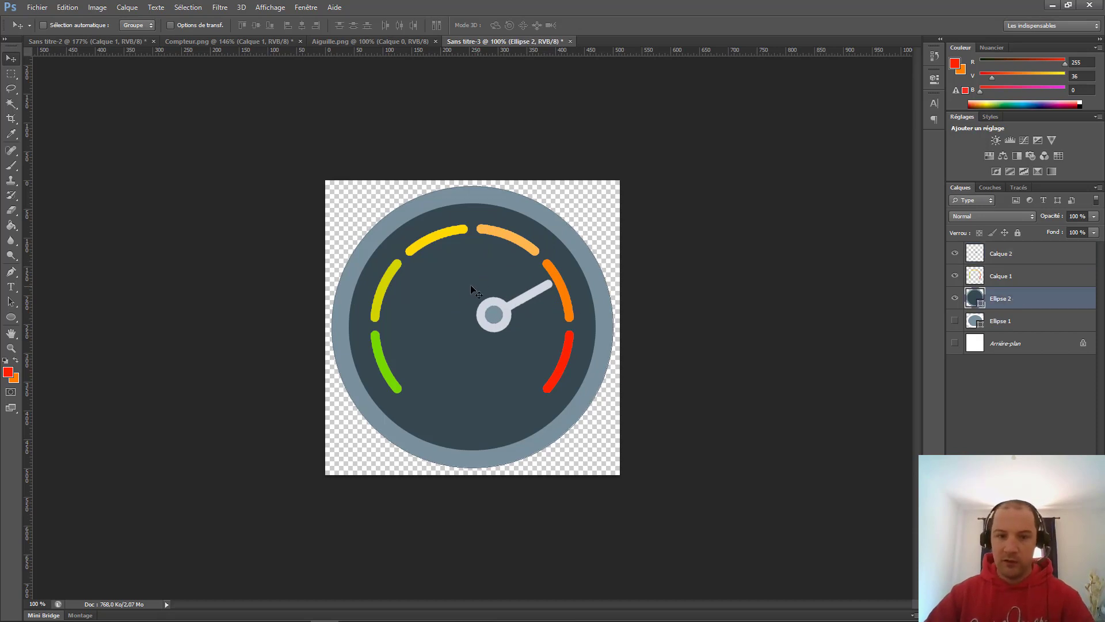
key(ctrl+t)
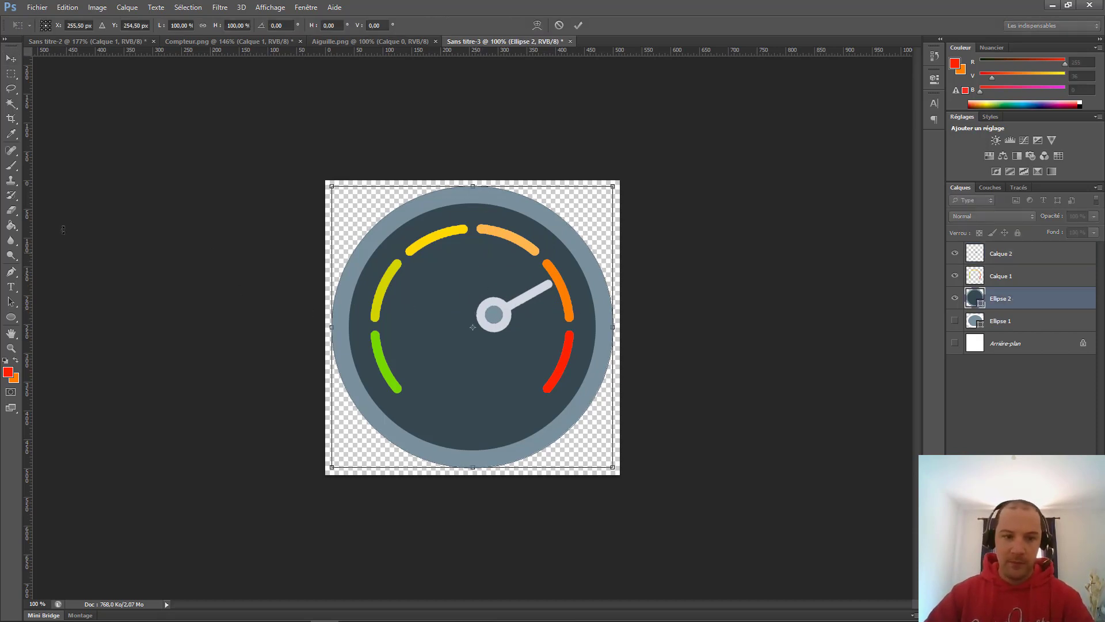
drag(28, 285, 472, 420)
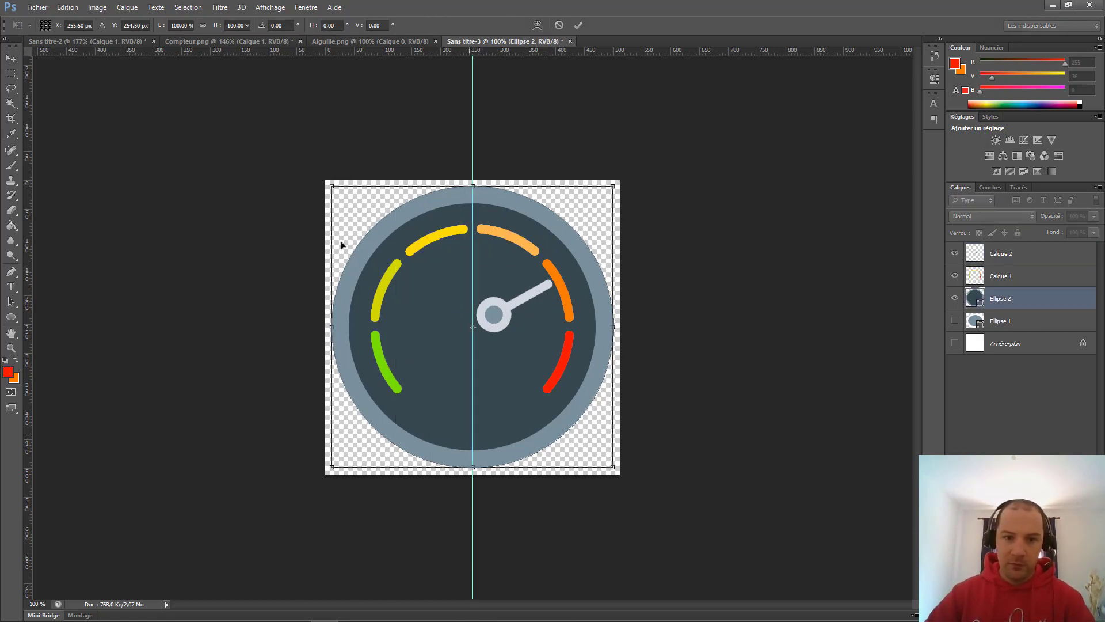
drag(273, 55, 180, 326)
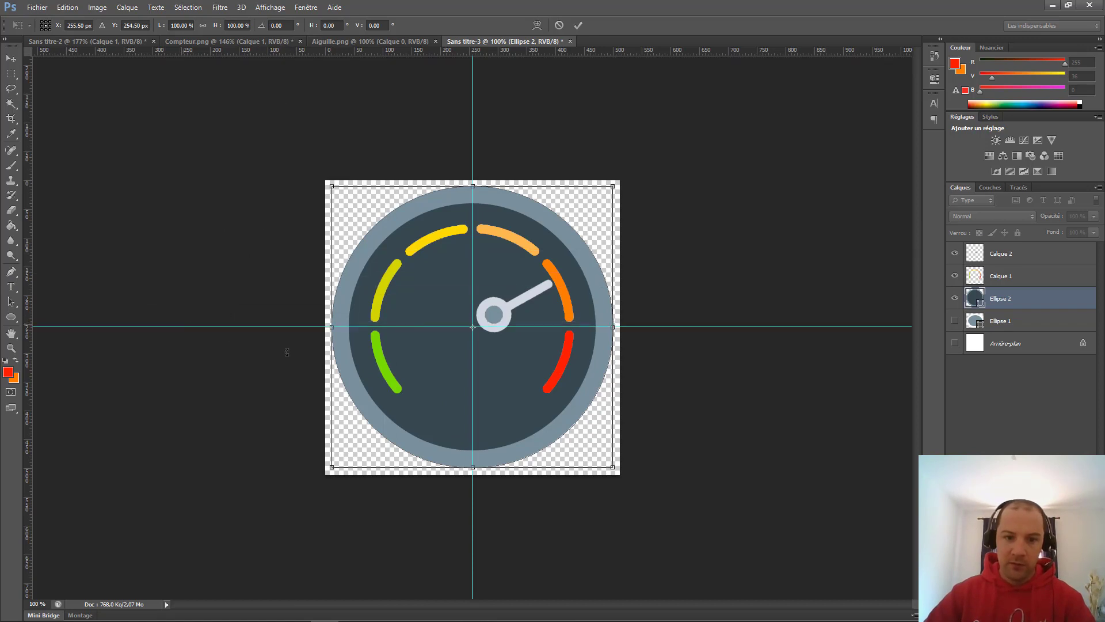
key(Escape)
Step: Show the guides, align the needle layer's transform box to their crossing, and try rotating the needle around that point
click(1005, 254)
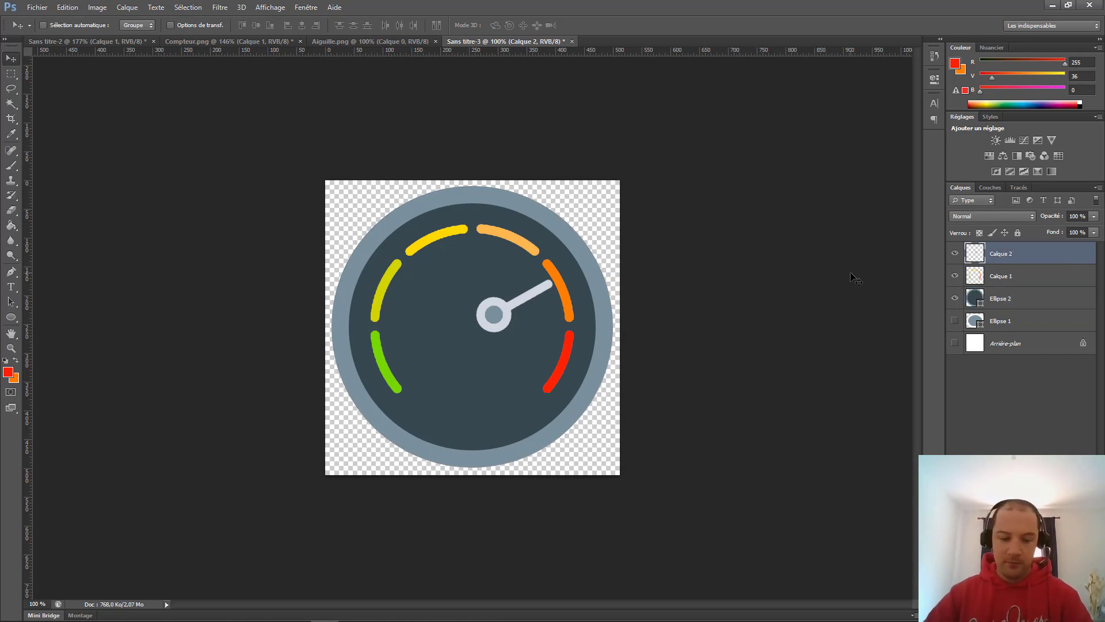
key(ctrl+h)
key(ctrl+t)
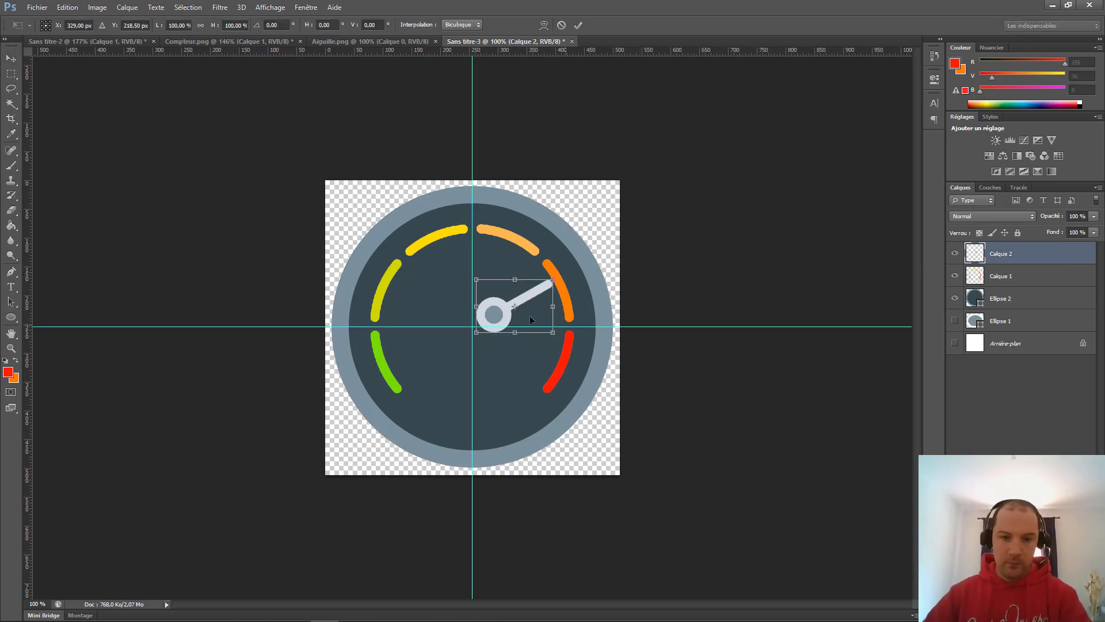
drag(503, 304, 500, 298)
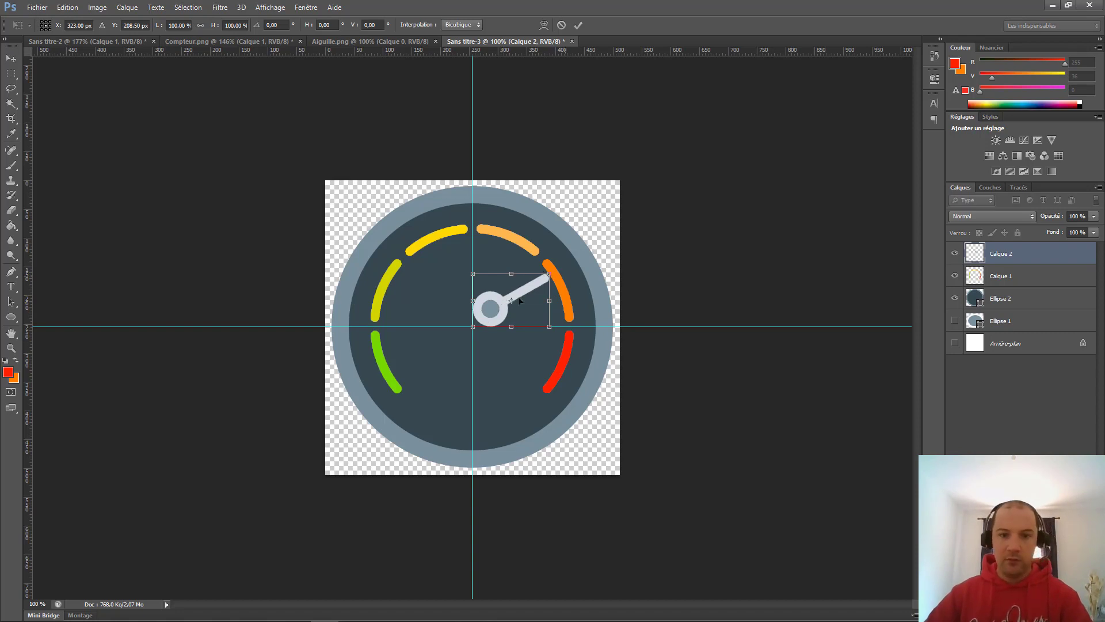
drag(560, 266, 504, 247)
key(ctrl+z)
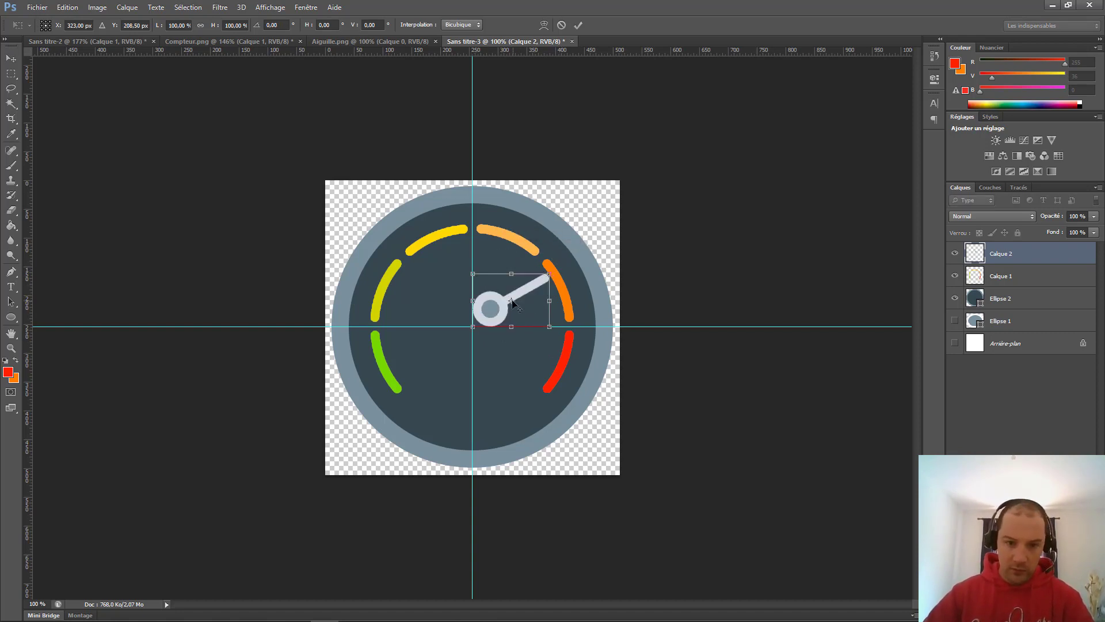
drag(511, 301, 482, 326)
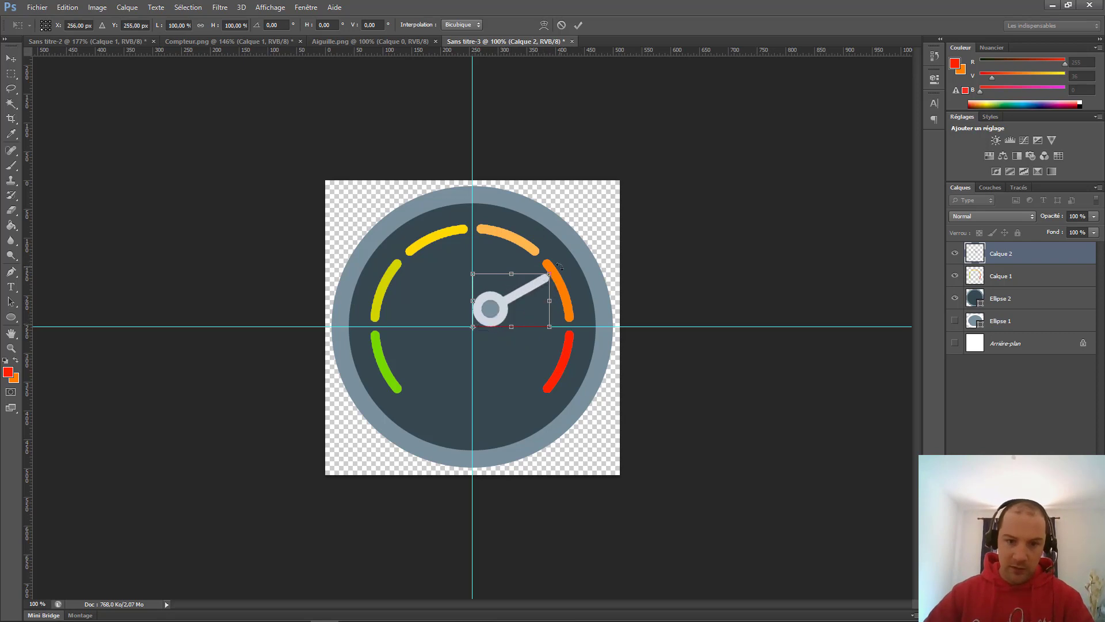
drag(558, 266, 520, 297)
key(ctrl+z)
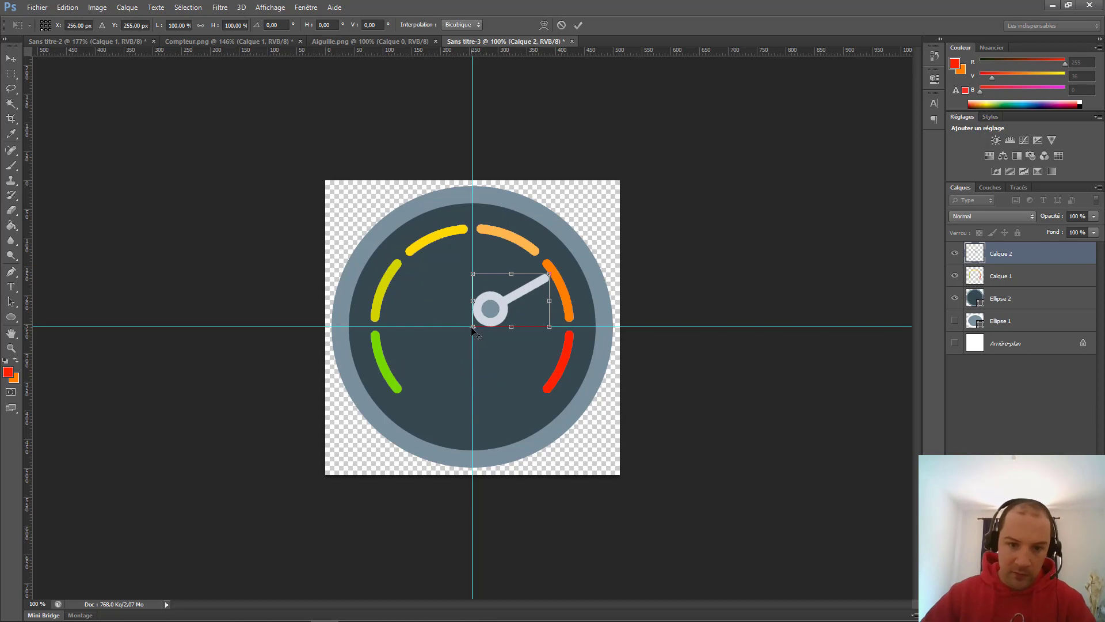
Step: Centre the needle's hub on the guide crossing and rotate the needle about -65° around that pivot
mouse_move(472, 327)
mouse_down()
mouse_move(504, 308)
mouse_move(492, 318)
mouse_up()
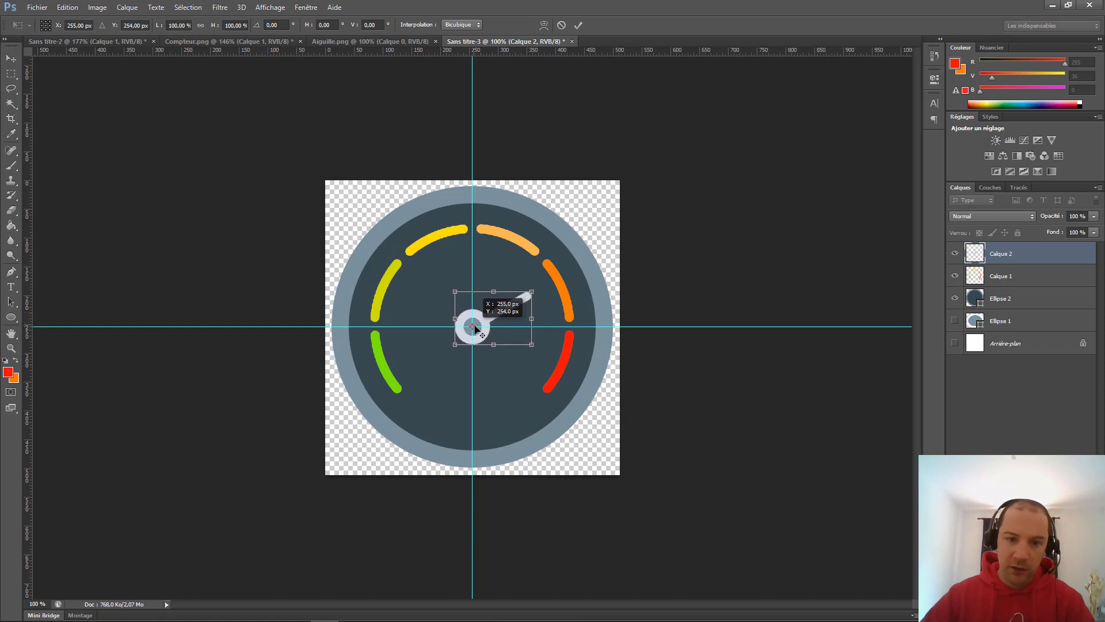
drag(530, 276, 498, 275)
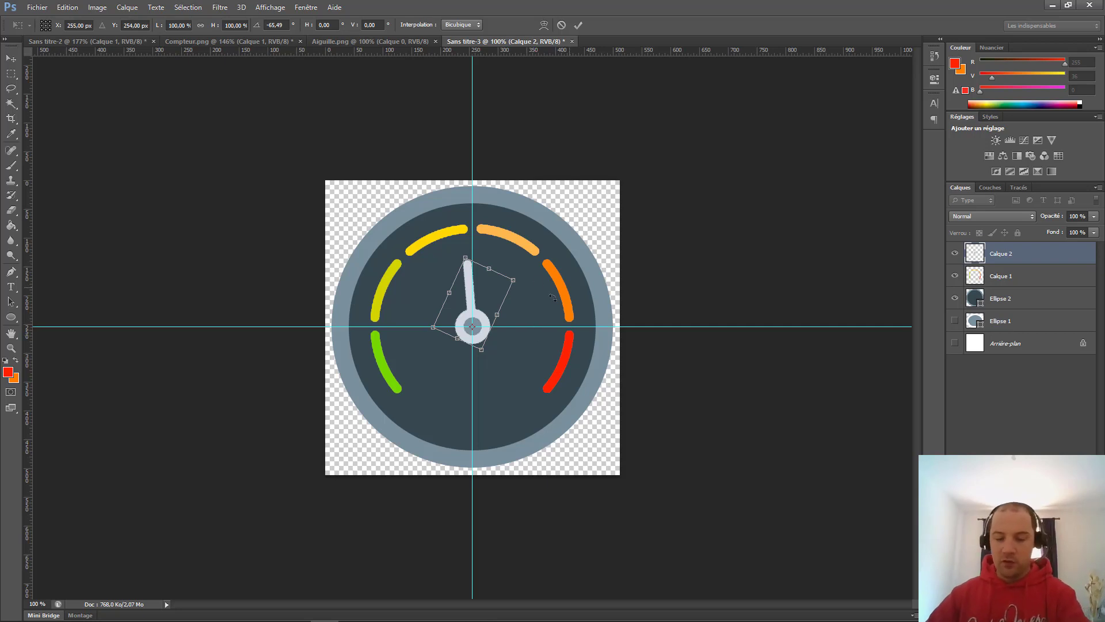
key(Return)
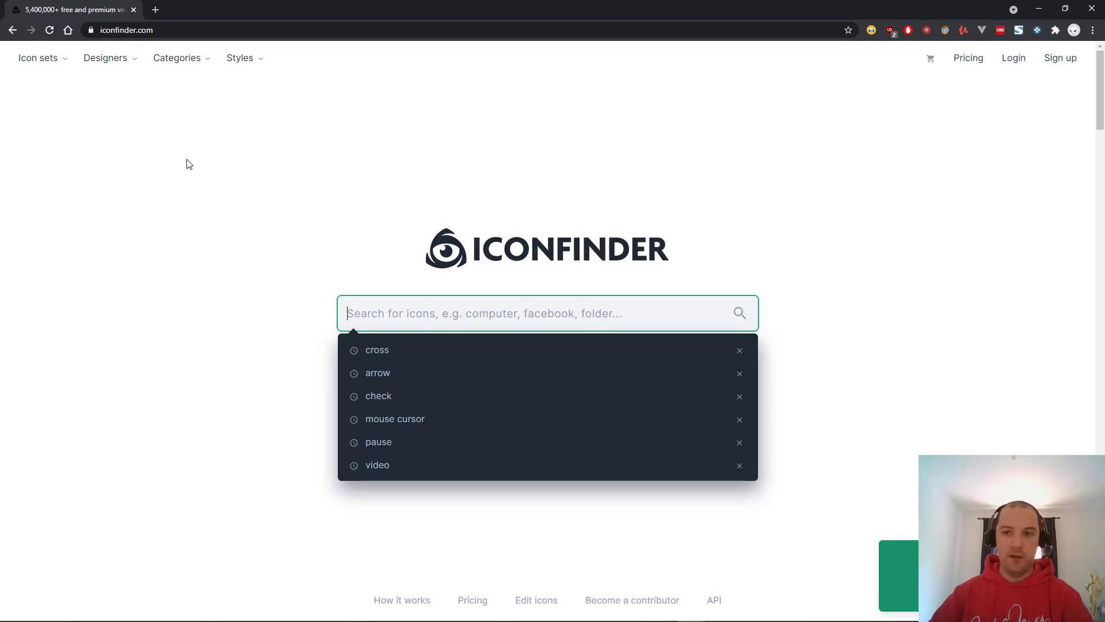
Step: Search Iconfinder for arrow icons, limit the results to free ones, and open the small solid up arrow in a new tab
click(380, 373)
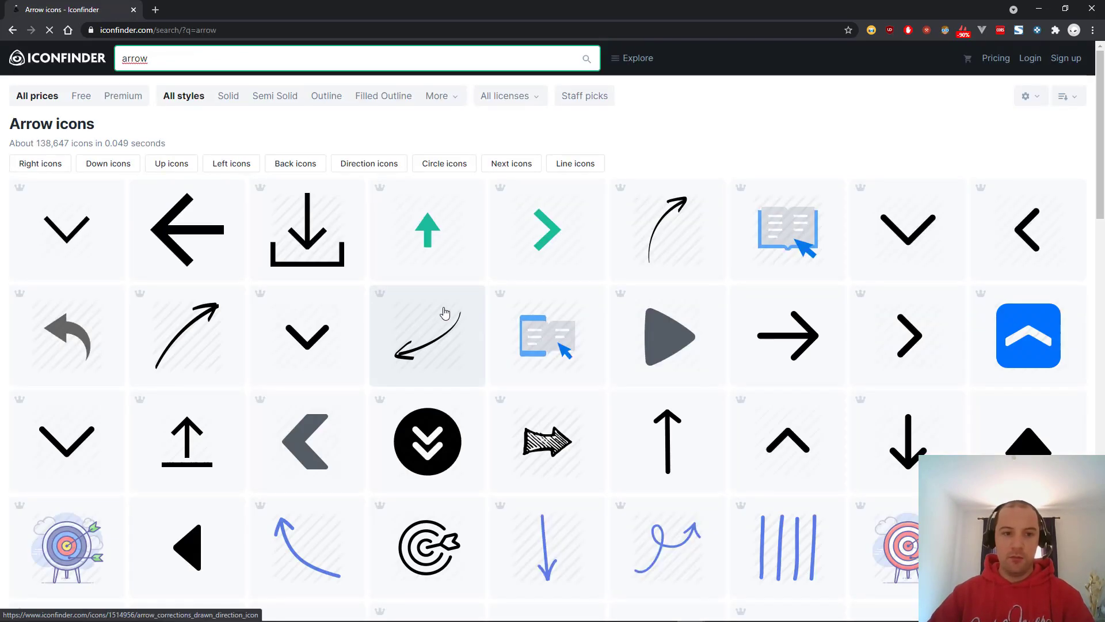
click(81, 95)
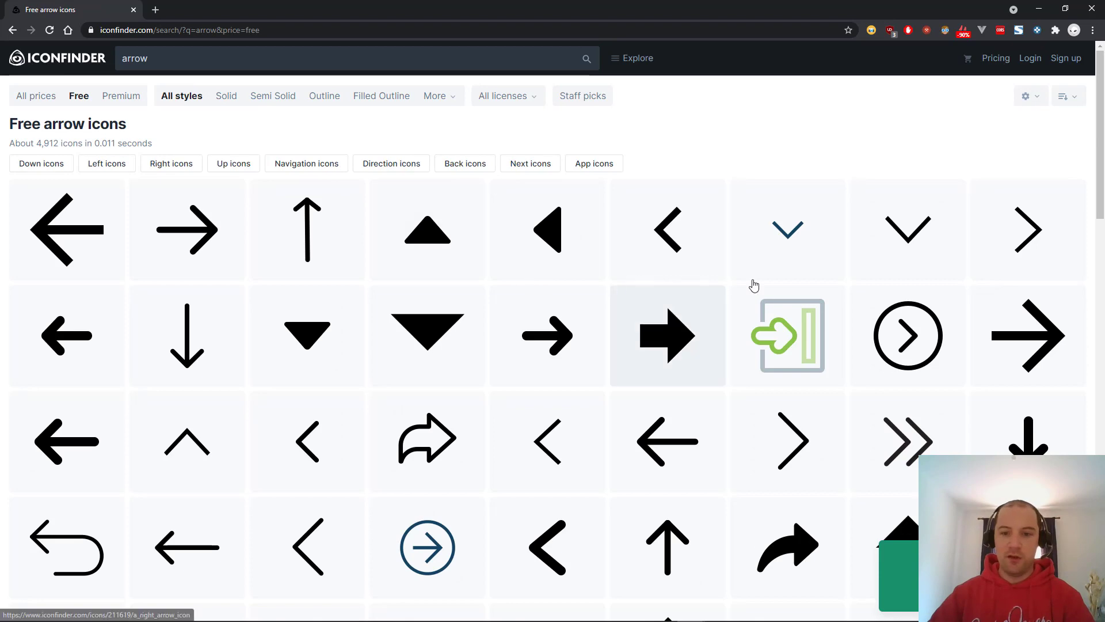
scroll(950, 250, down, 5)
scroll(948, 252, down, 5)
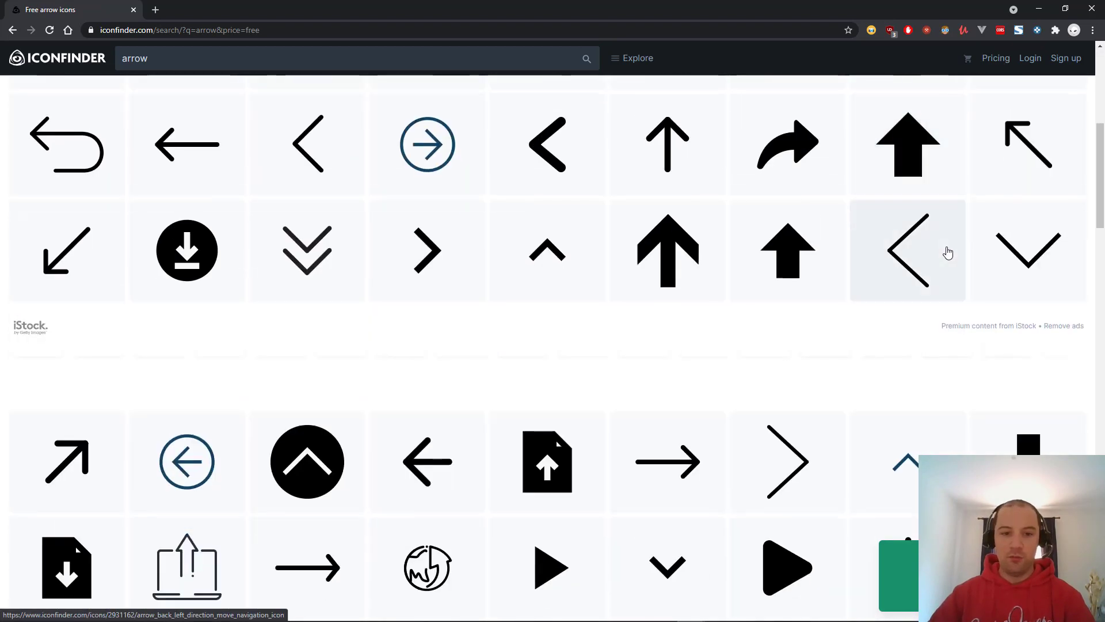
scroll(792, 309, up, 2)
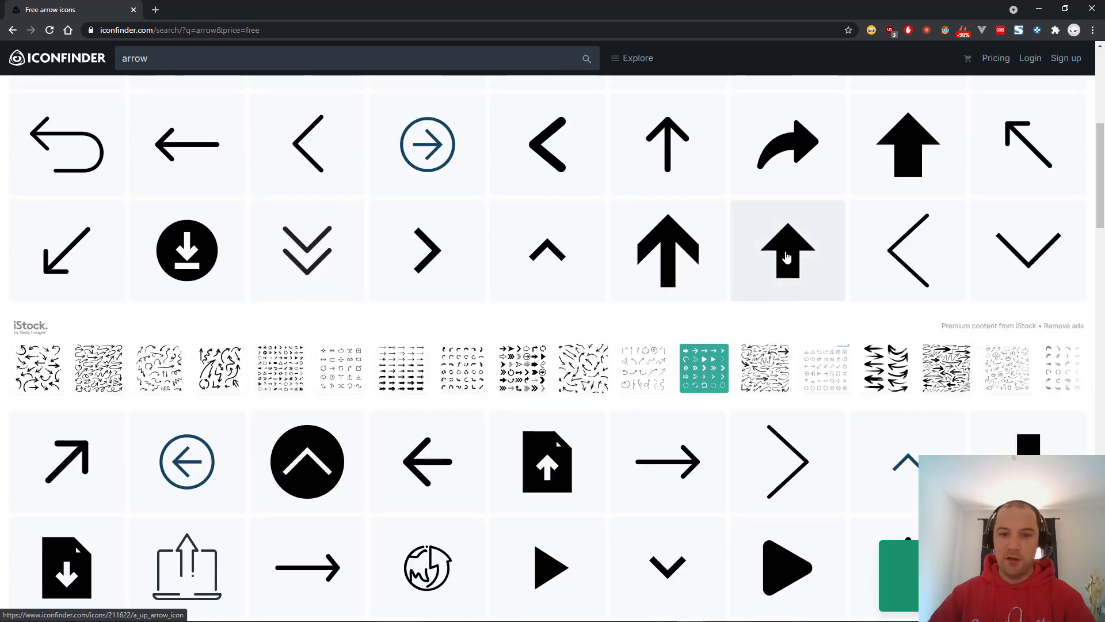
middle_click(789, 291)
Step: Browse further through the free arrow icons for a shape suitable as a gauge needle
scroll(775, 264, down, 3)
scroll(776, 262, down, 17)
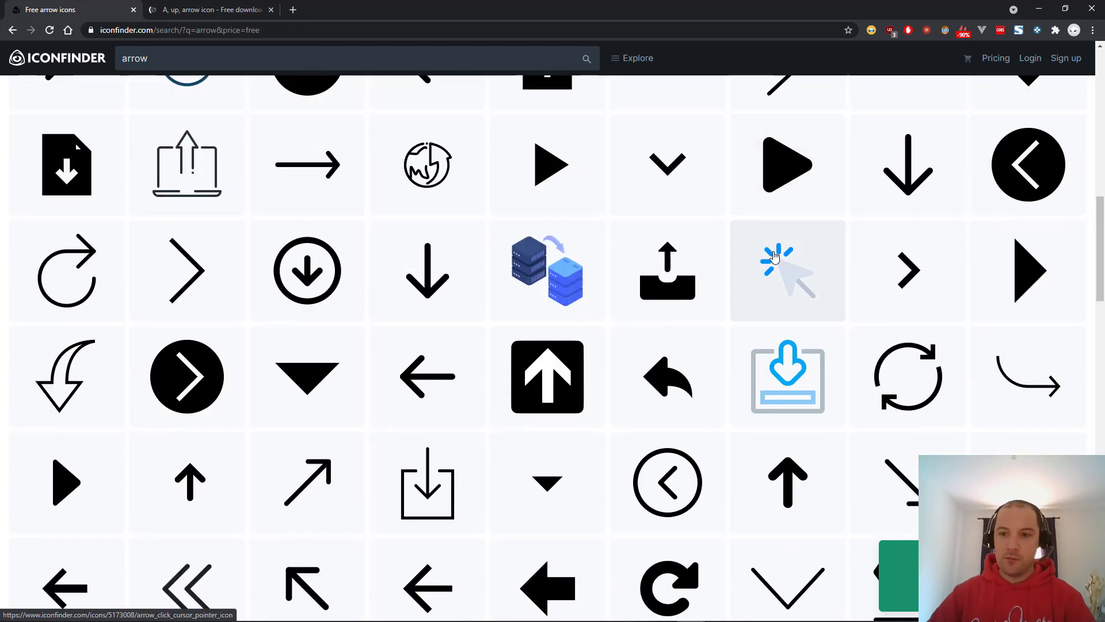
scroll(776, 258, down, 12)
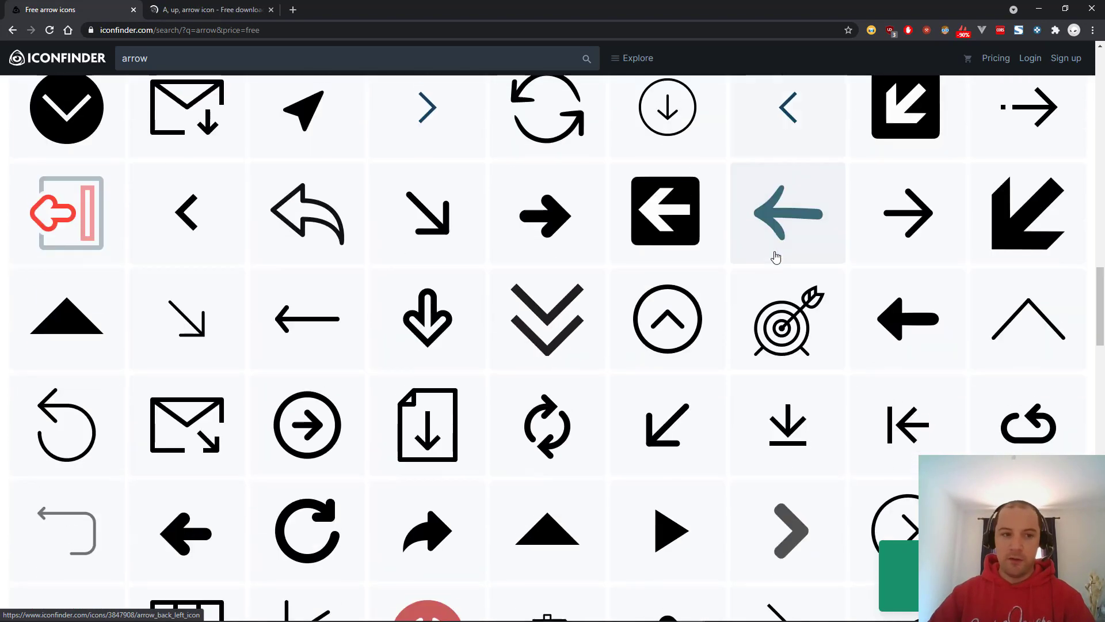
scroll(776, 256, down, 13)
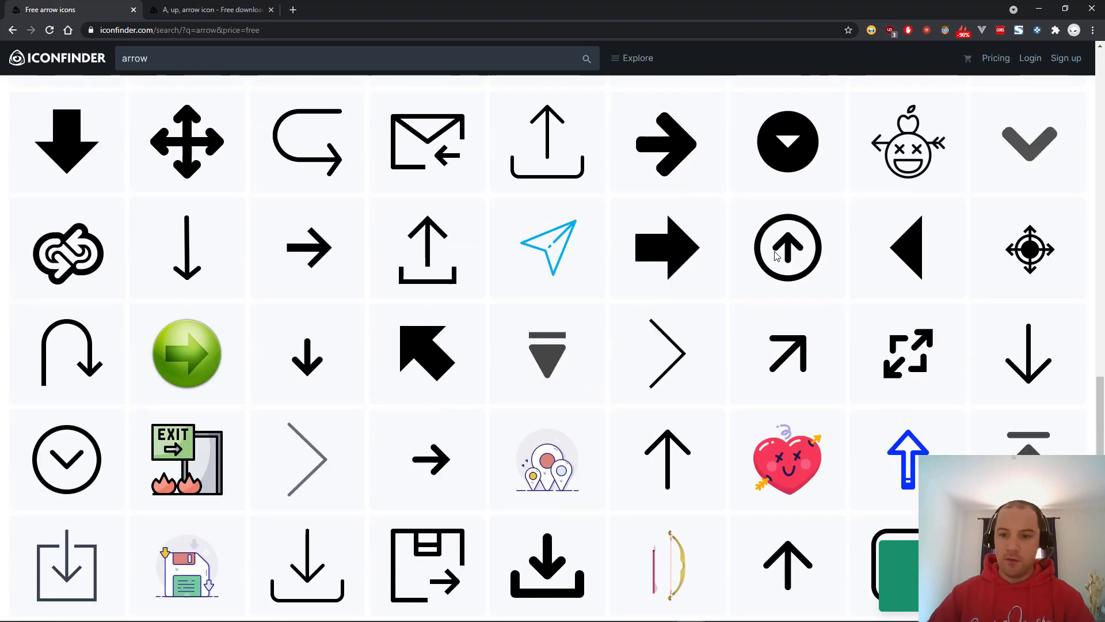
scroll(776, 256, down, 15)
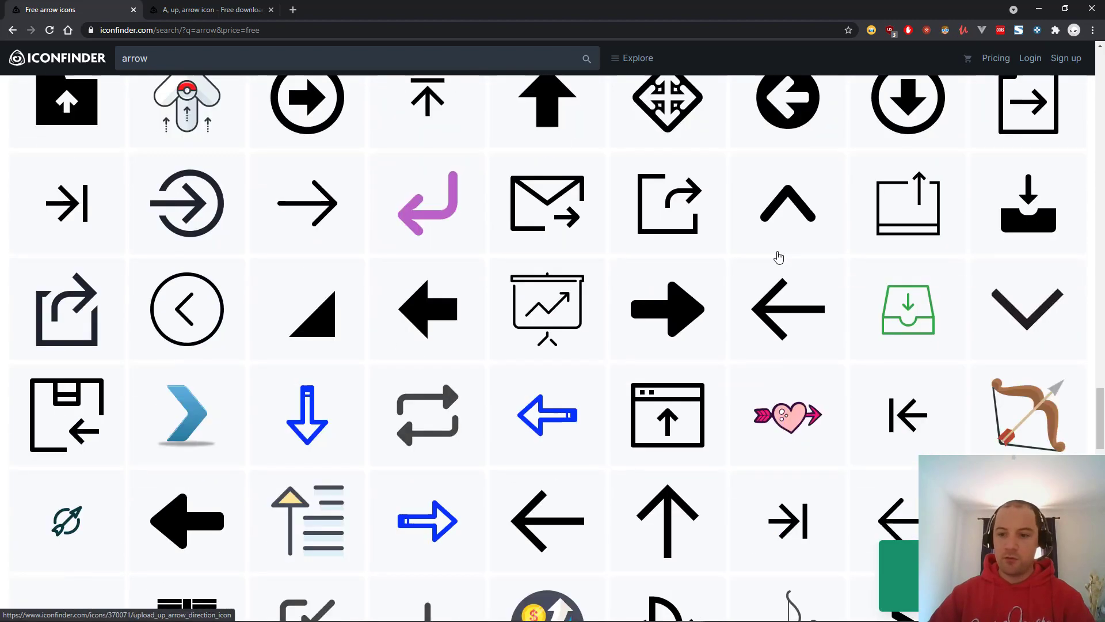
scroll(779, 257, down, 15)
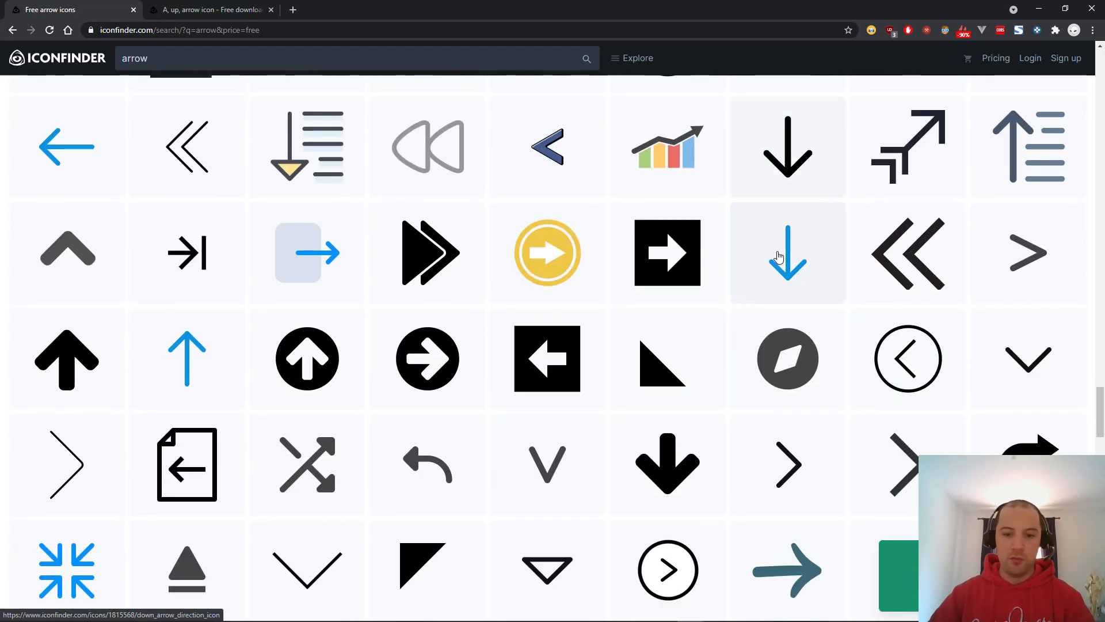
scroll(778, 257, down, 16)
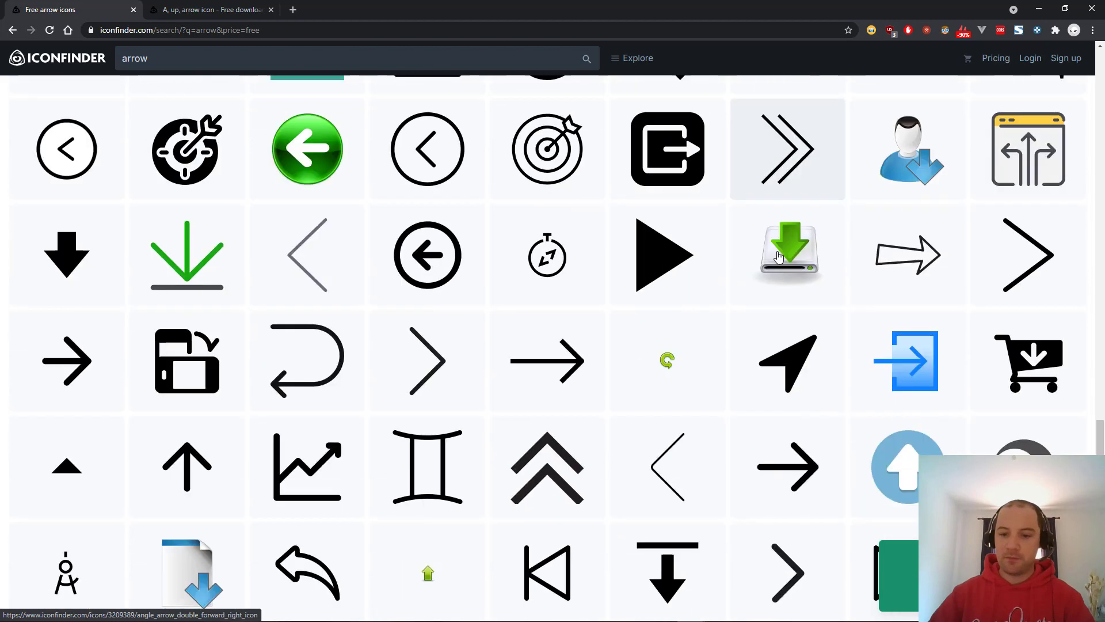
scroll(779, 255, down, 19)
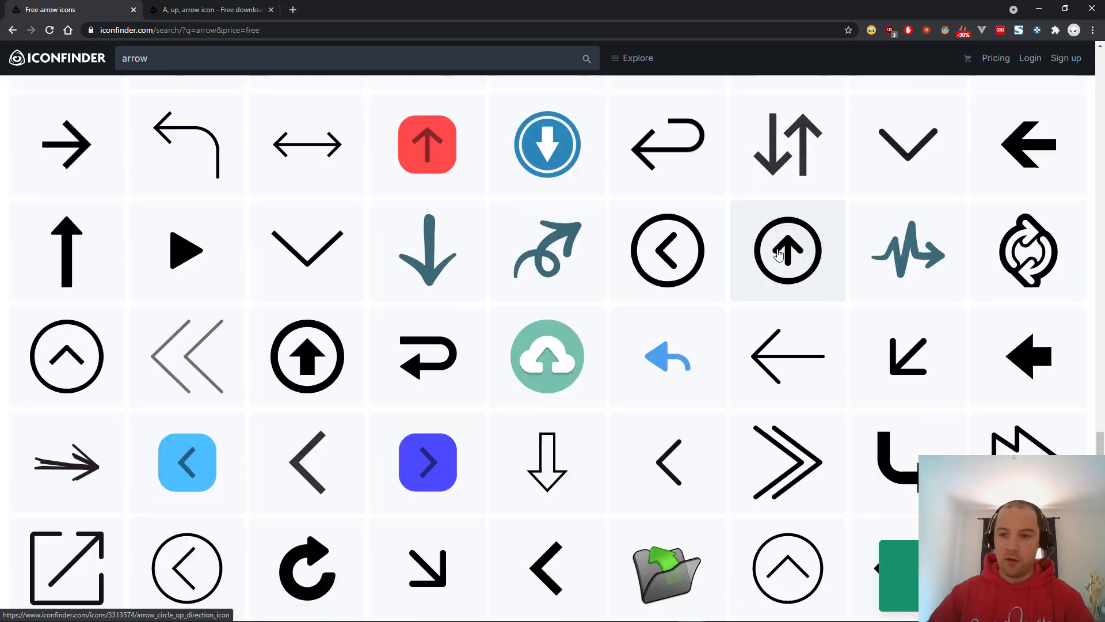
scroll(780, 254, down, 2)
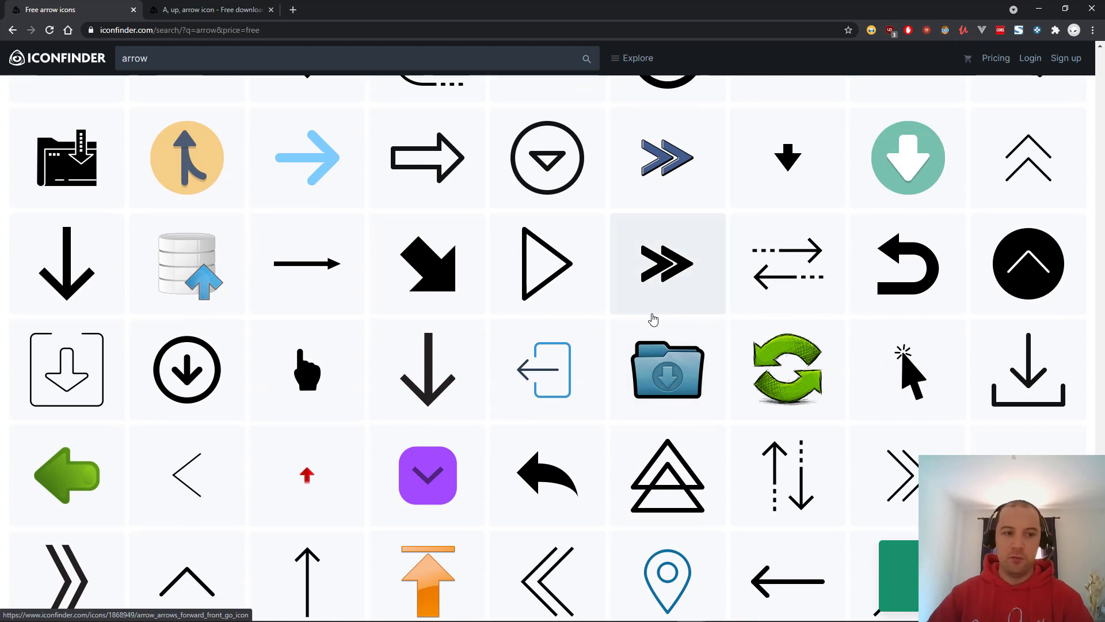
Step: Download the solid up-arrow icon as a 512 px PNG and open it as its own document in Photoshop
click(225, 10)
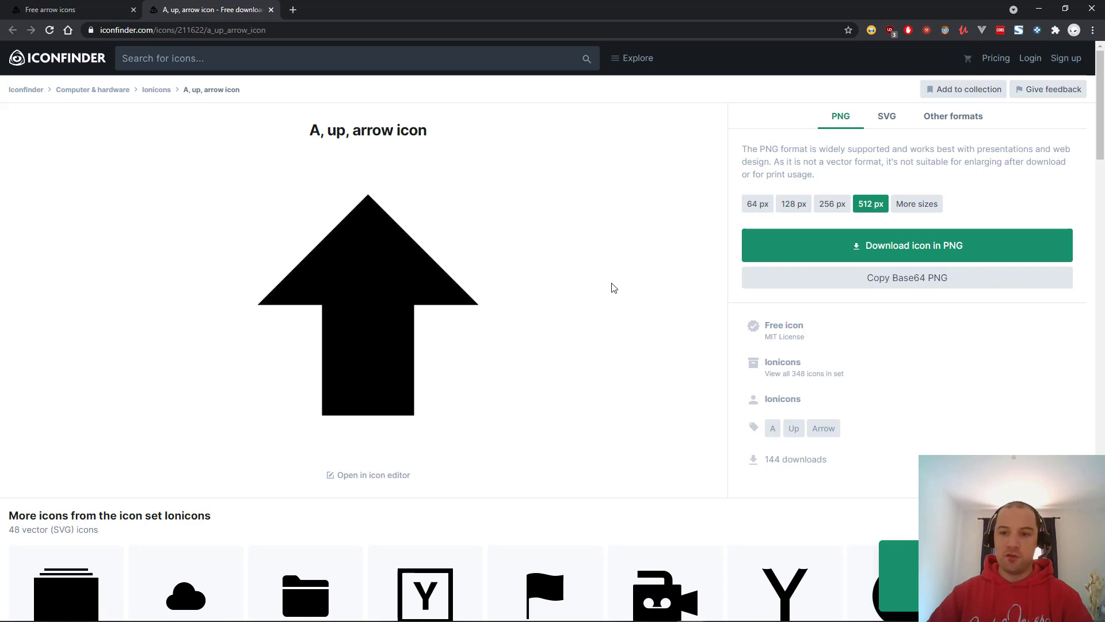
click(935, 254)
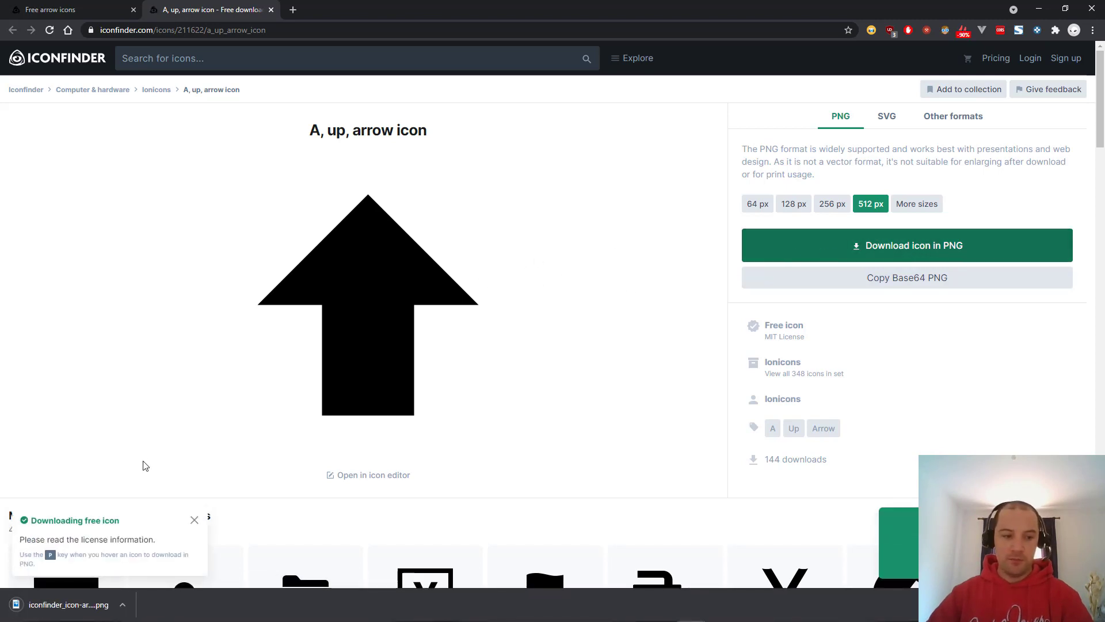
key(alt+Tab)
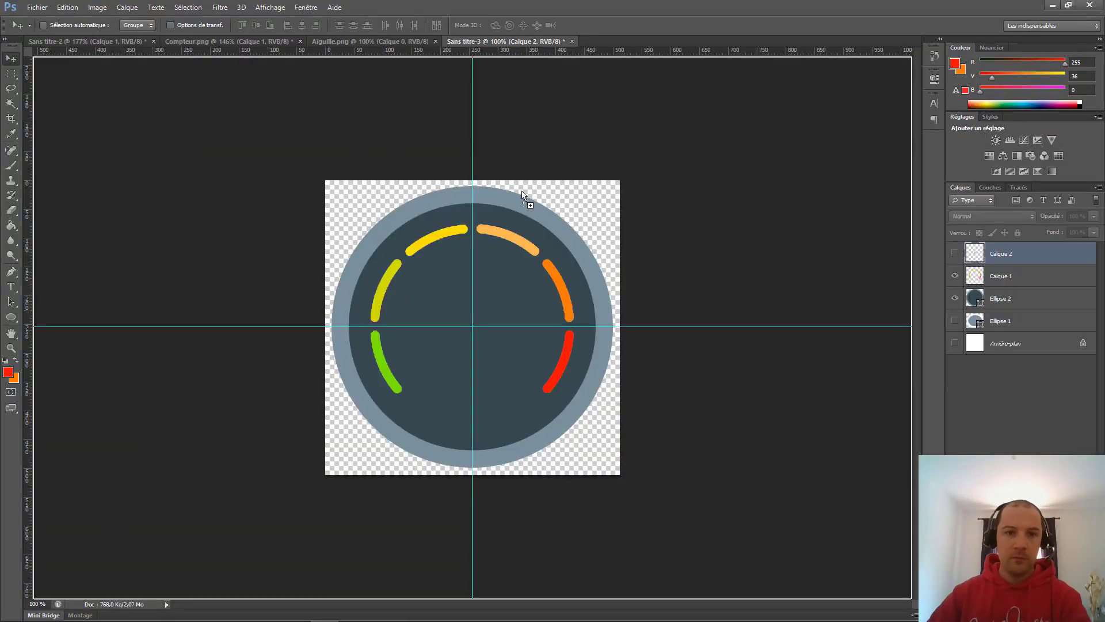
drag(610, 50, 616, 44)
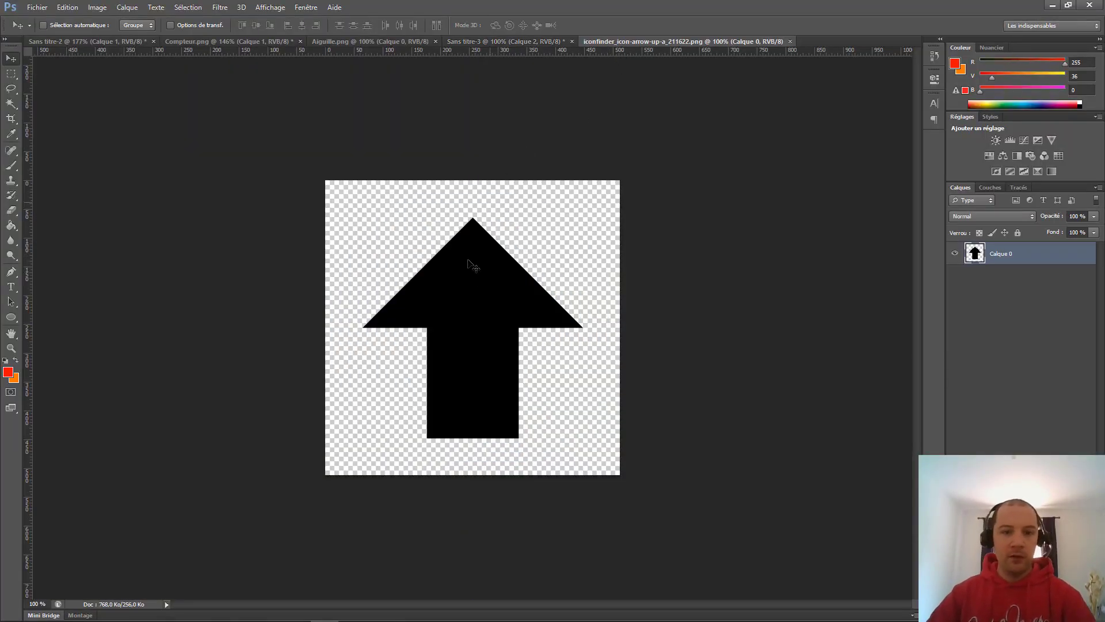
Step: Stretch the black arrow vertically to about 118% height with its width kept at 100%, and activate the Rectangular Marquee tool
key(ctrl+t)
drag(487, 211, 487, 192)
drag(473, 441, 473, 460)
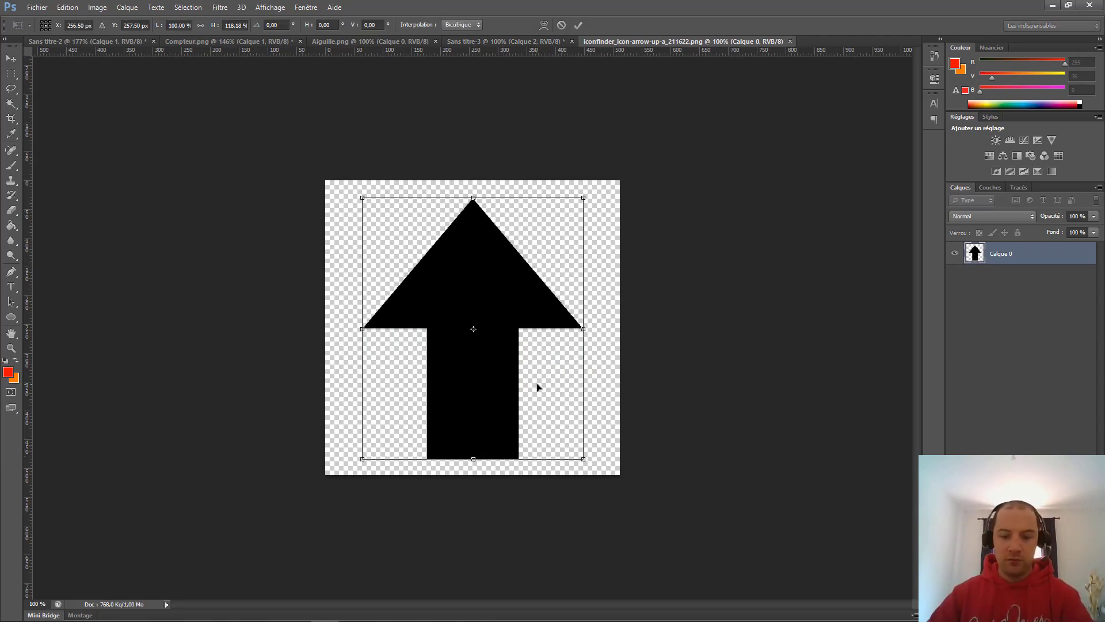
key(Return)
click(11, 73)
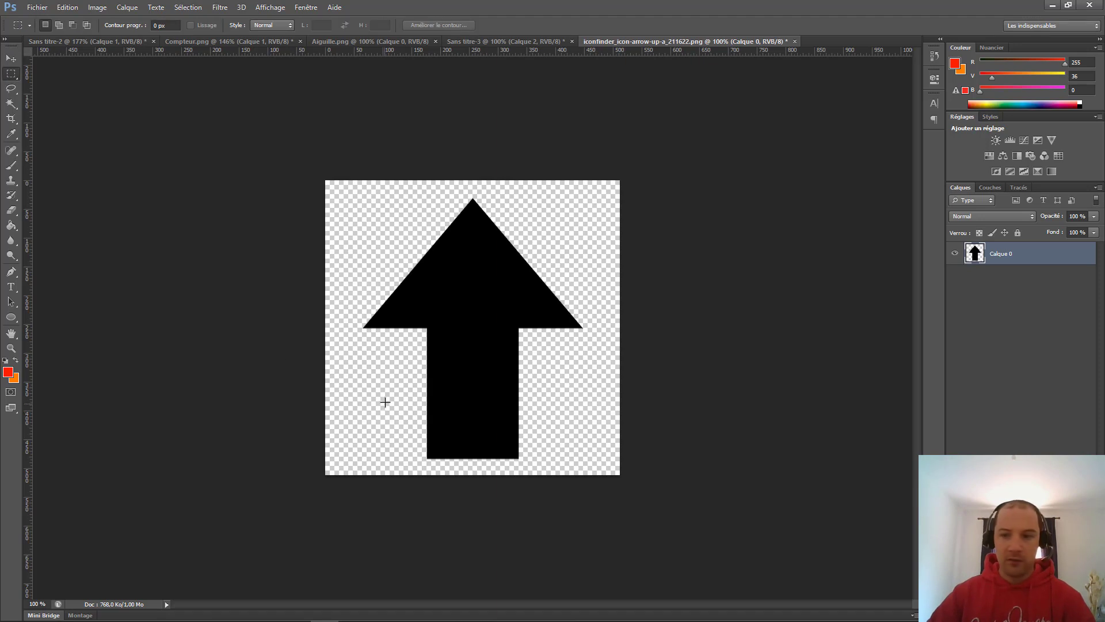
Step: Cut three horizontal gaps across the arrow's shaft, the lowest about 30 px high, and clear the selection
drag(382, 395, 549, 412)
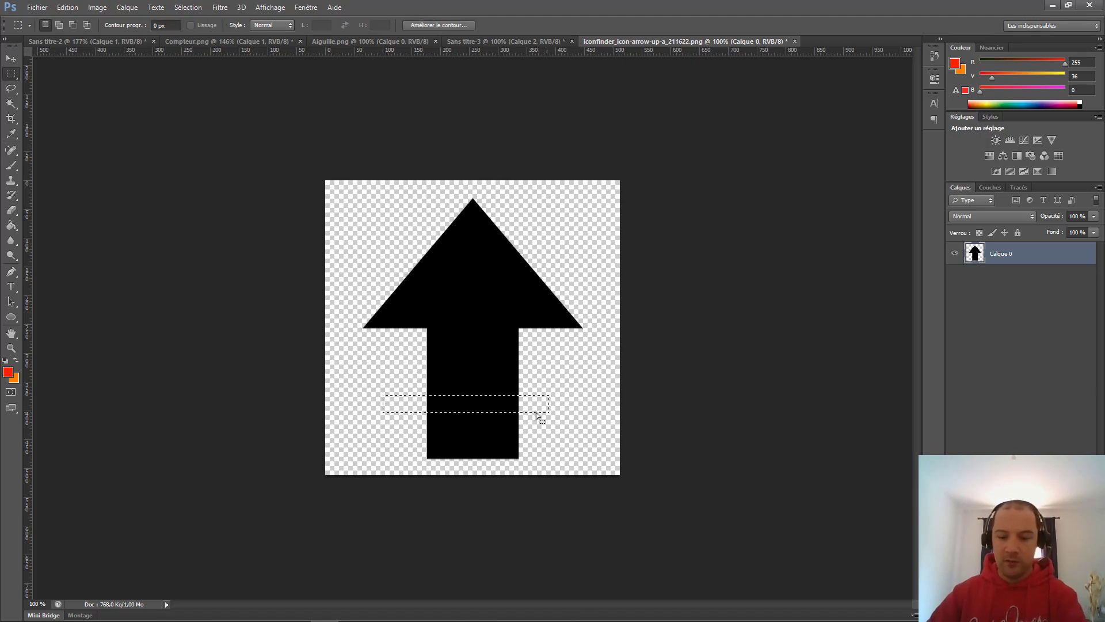
key(Delete)
drag(404, 351, 564, 362)
key(Delete)
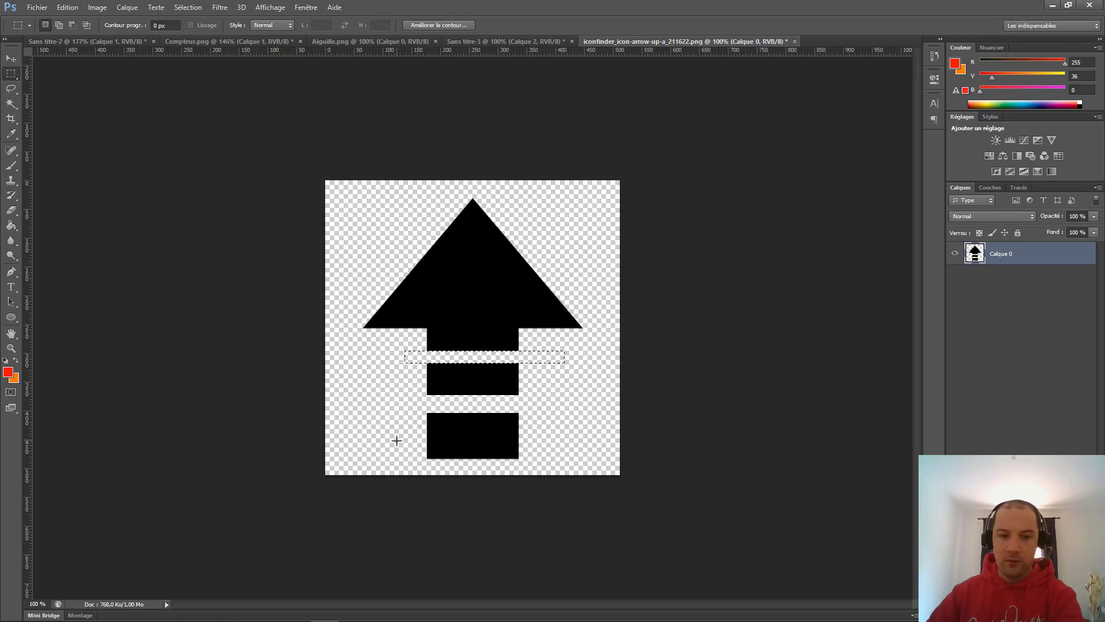
drag(400, 434, 565, 452)
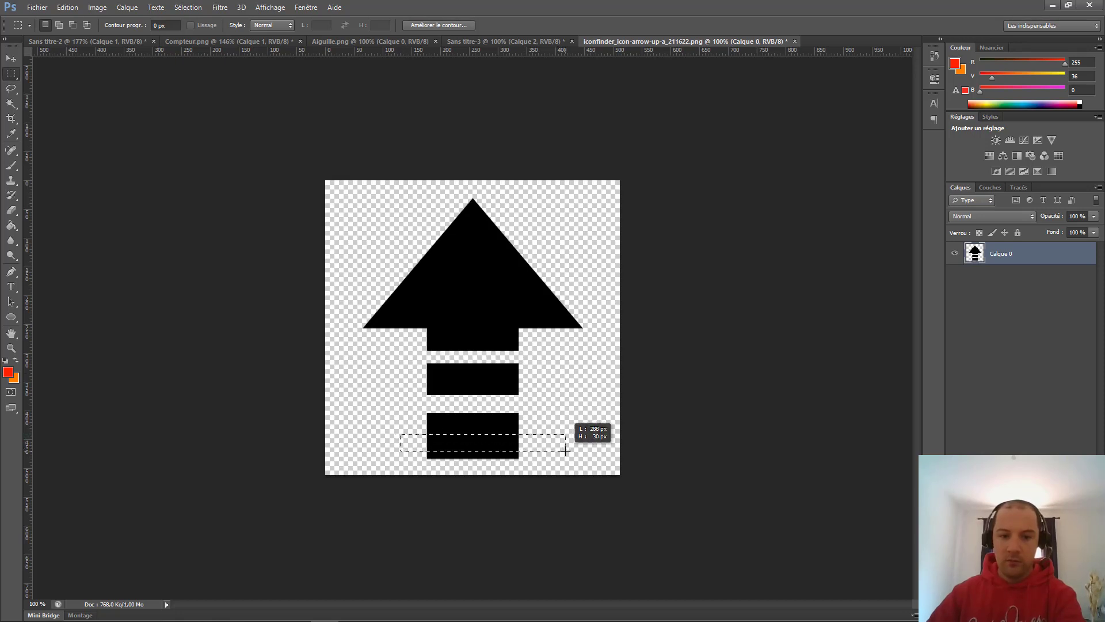
key(Delete)
key(ctrl+d)
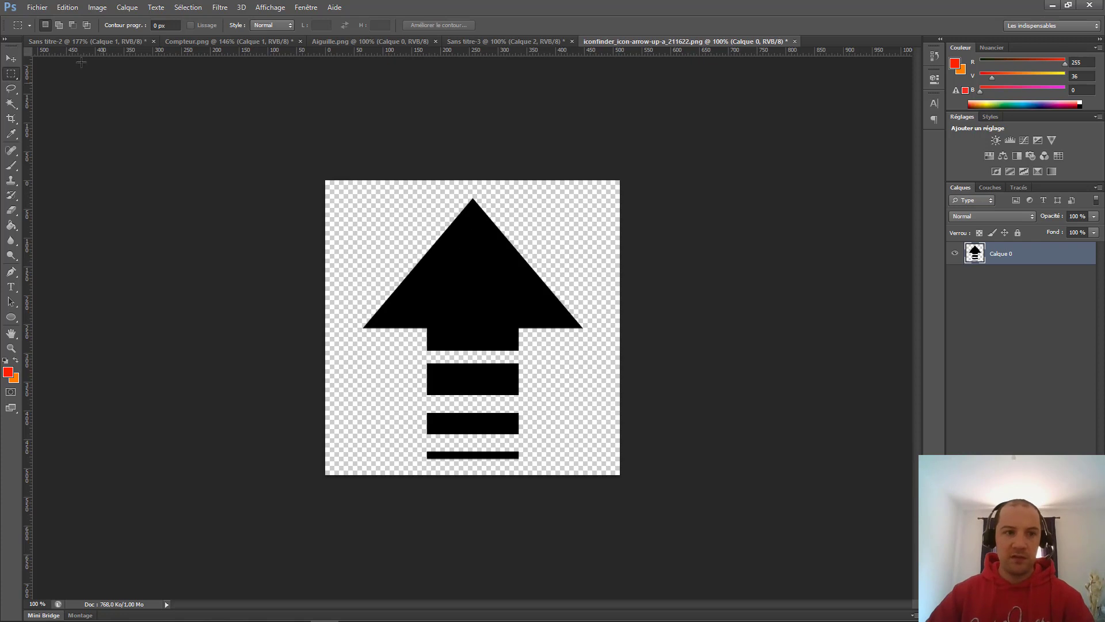
Step: Sample the dark slate colour from the last swatch in the palette document's lower row
click(74, 40)
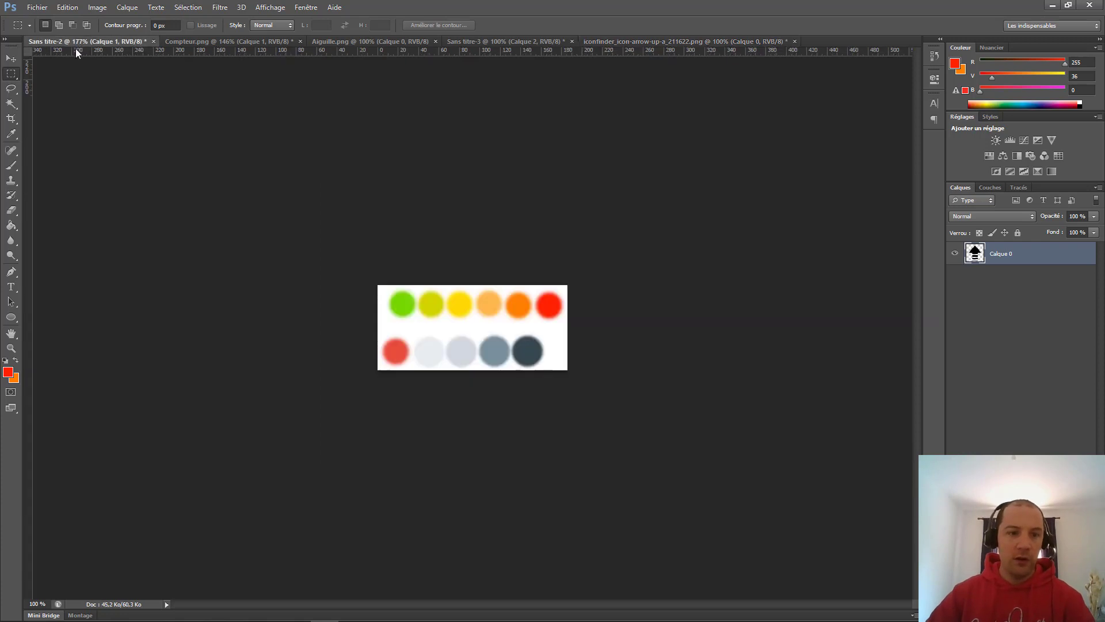
click(11, 132)
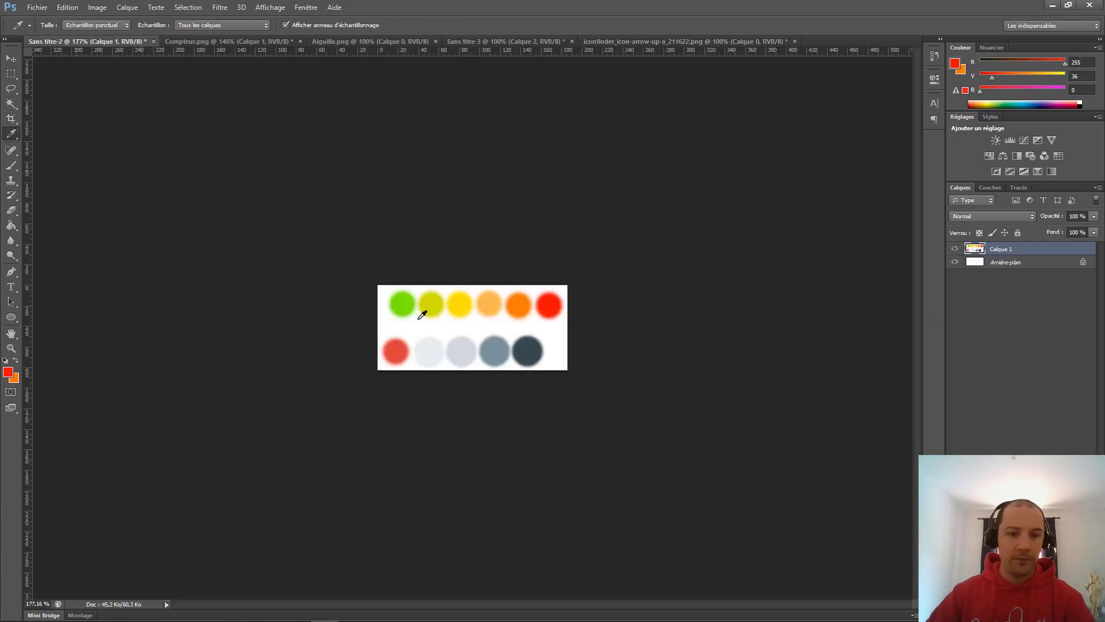
click(536, 346)
Step: Apply a Color Overlay layer style to the arrow in its own document, using the sampled foreground colour #37474f
click(690, 41)
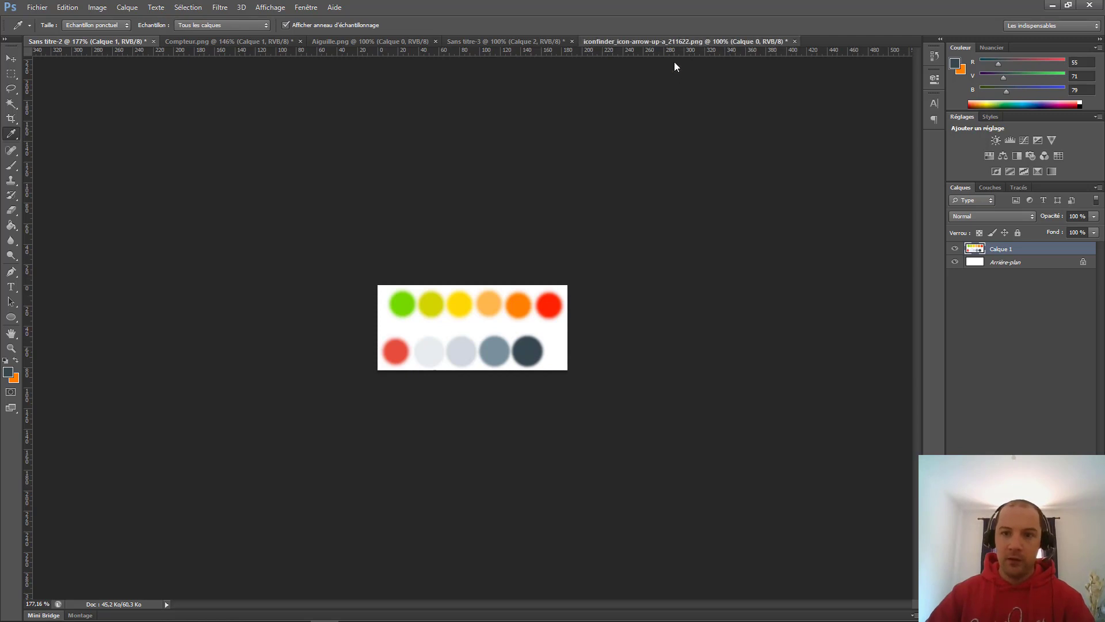
double_click(1057, 254)
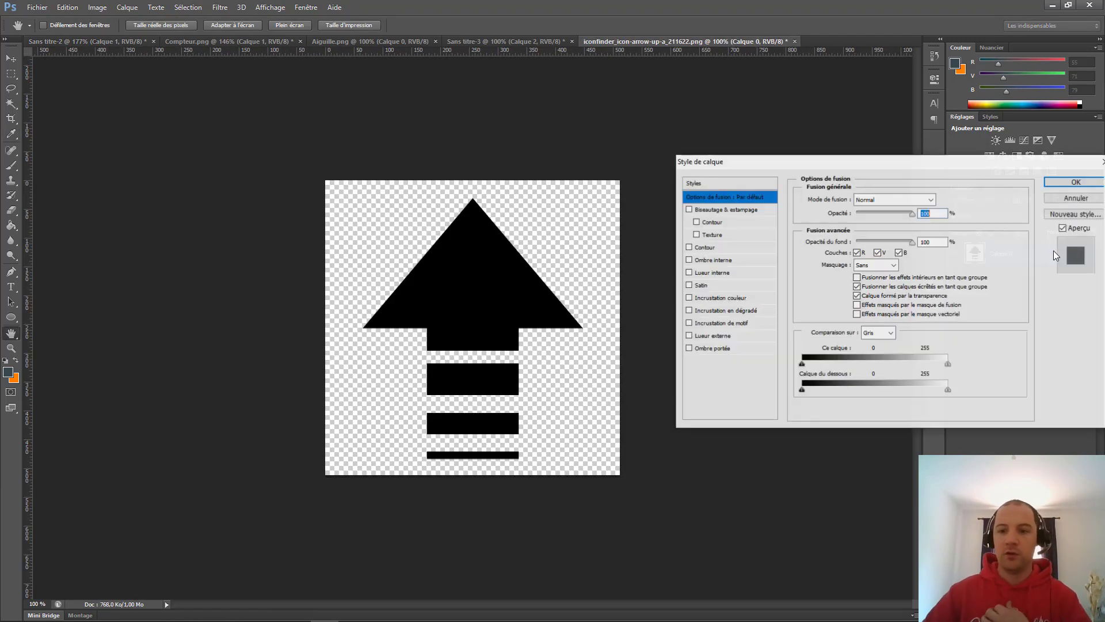
click(736, 299)
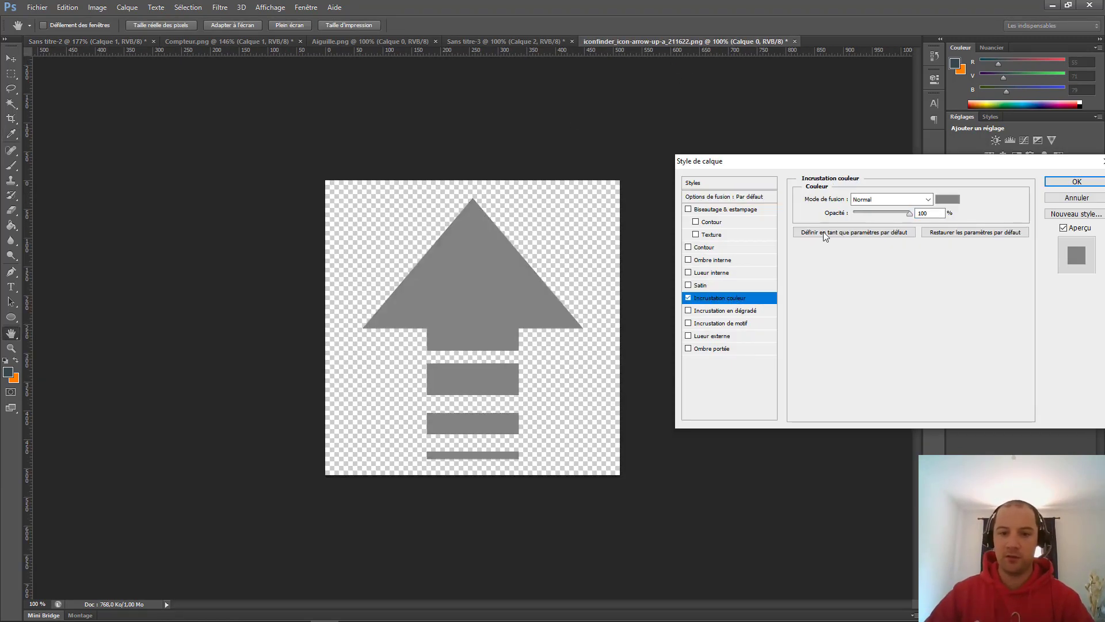
click(948, 199)
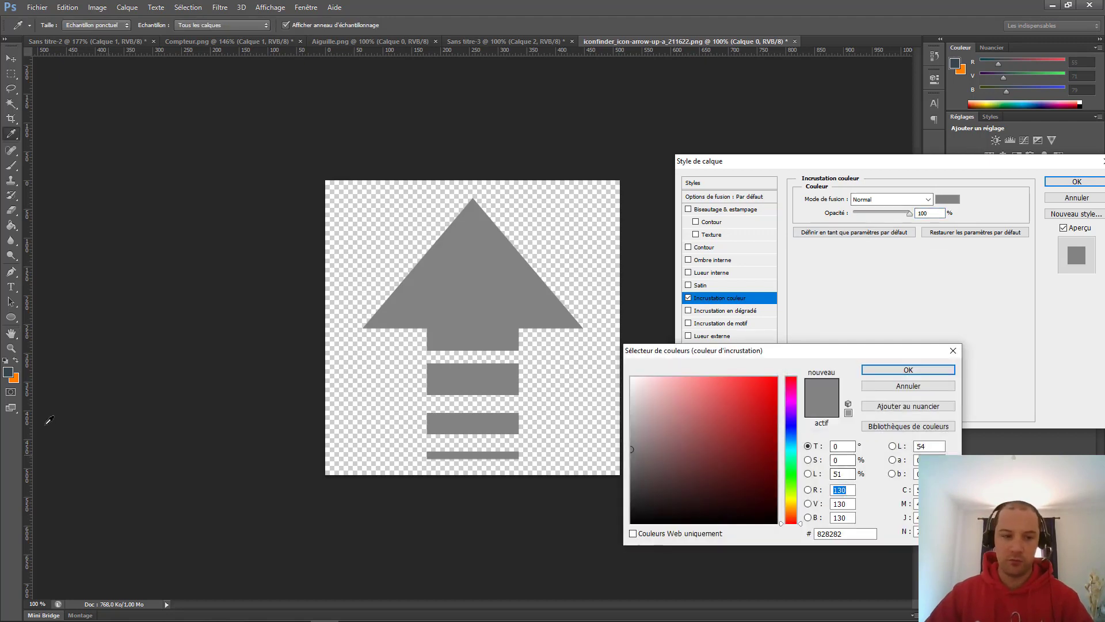
click(8, 371)
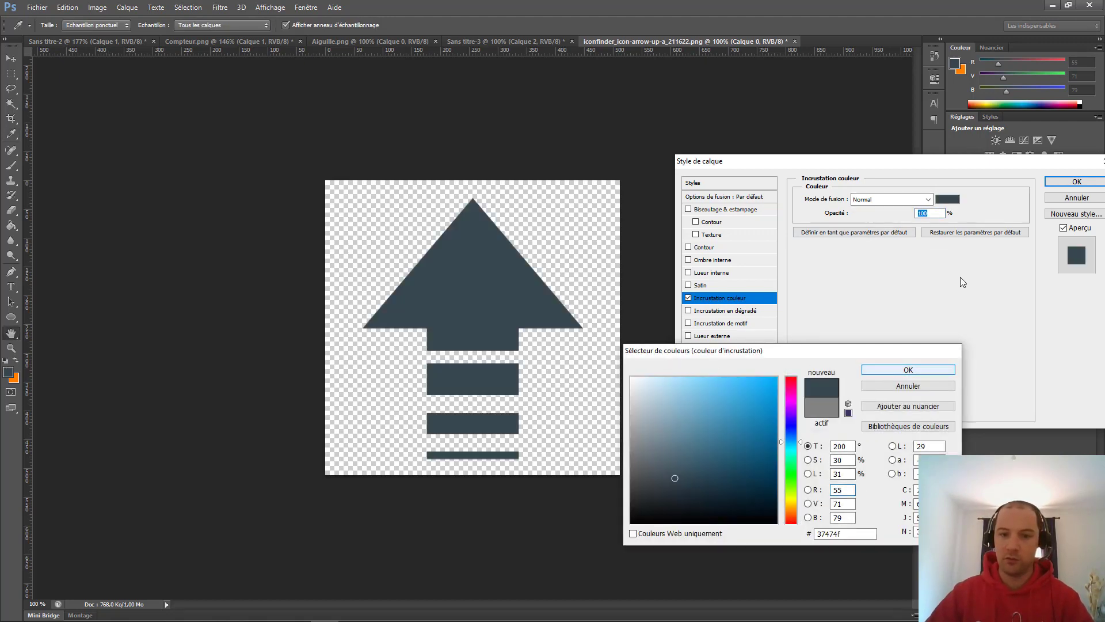
click(908, 370)
click(1076, 181)
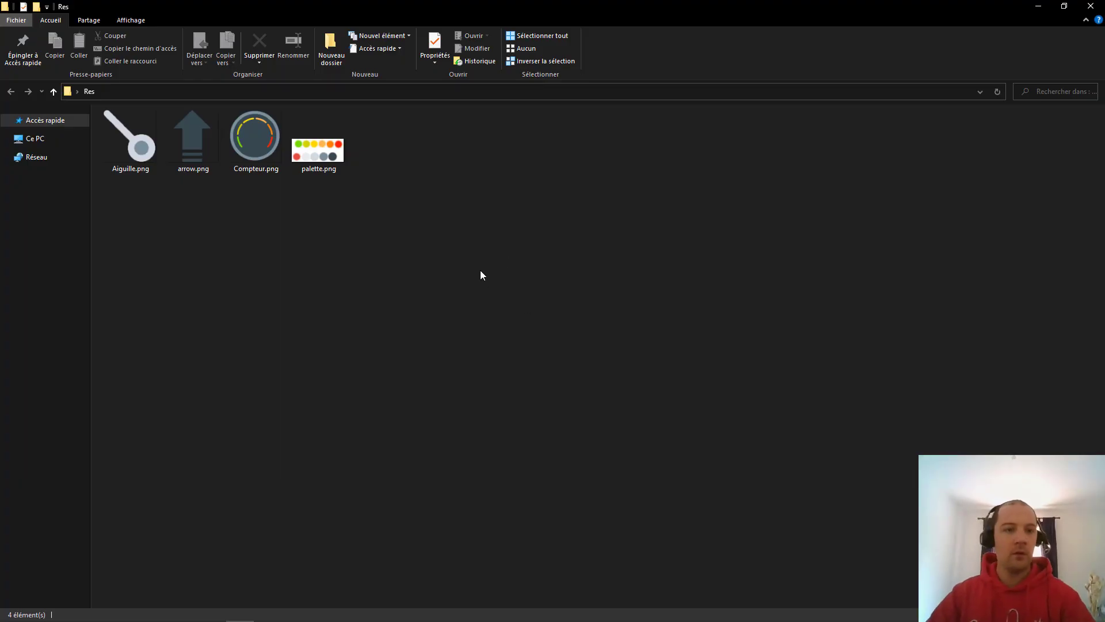
Step: In the Res folder, enlarge the thumbnails and review Aiguille.png, arrow.png and Compteur.png, leaving these three files selected
scroll(480, 271, up, 4)
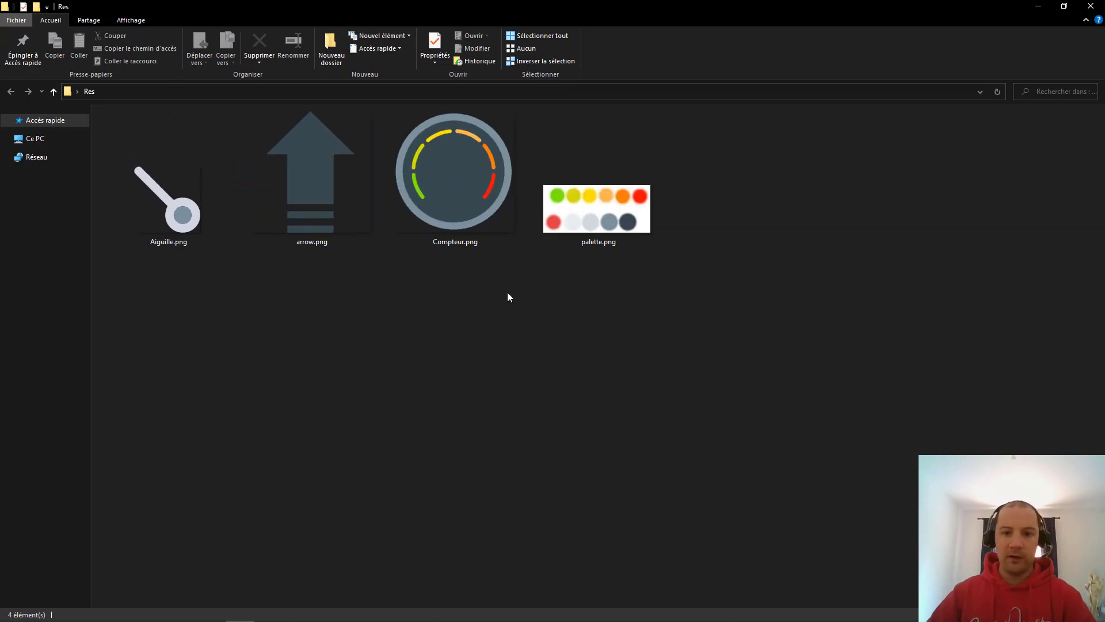
drag(538, 306, 233, 201)
drag(174, 313, 533, 213)
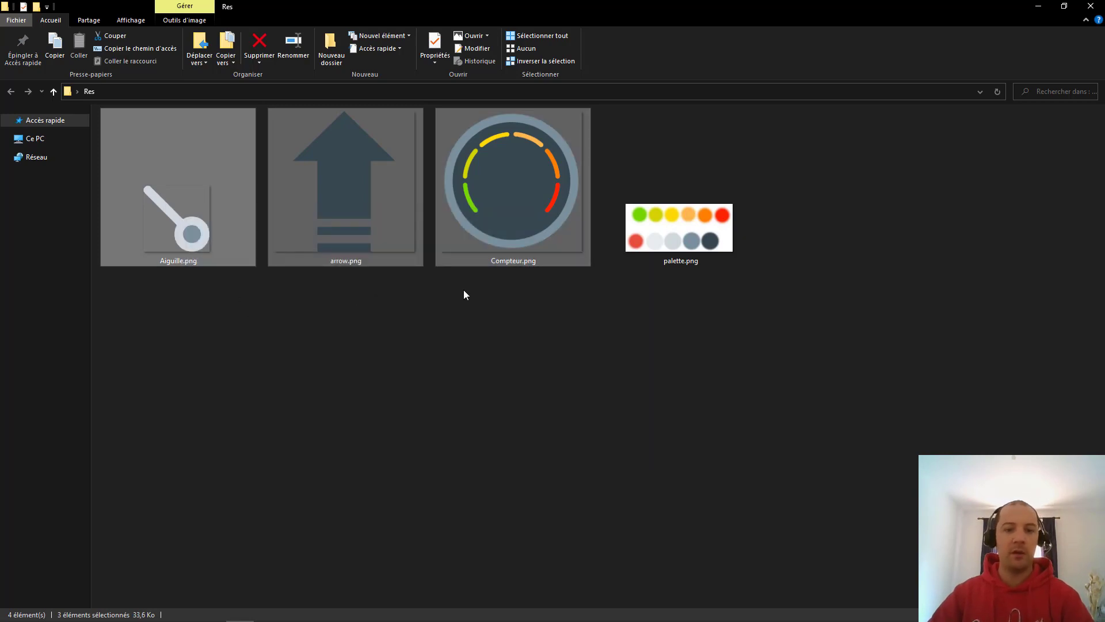
click(424, 315)
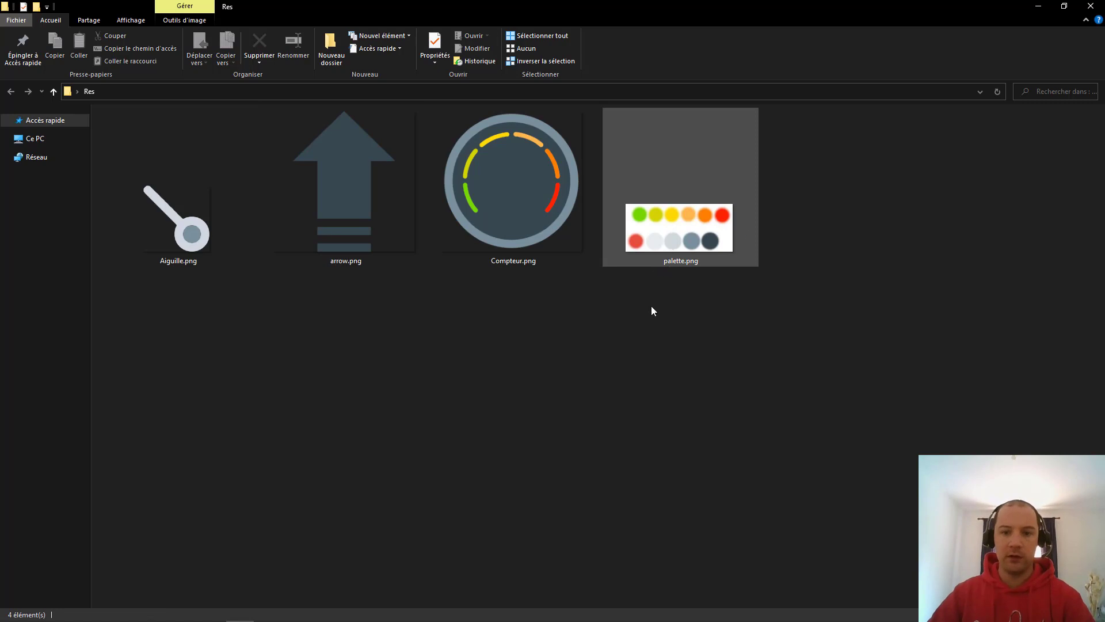
drag(561, 304, 144, 207)
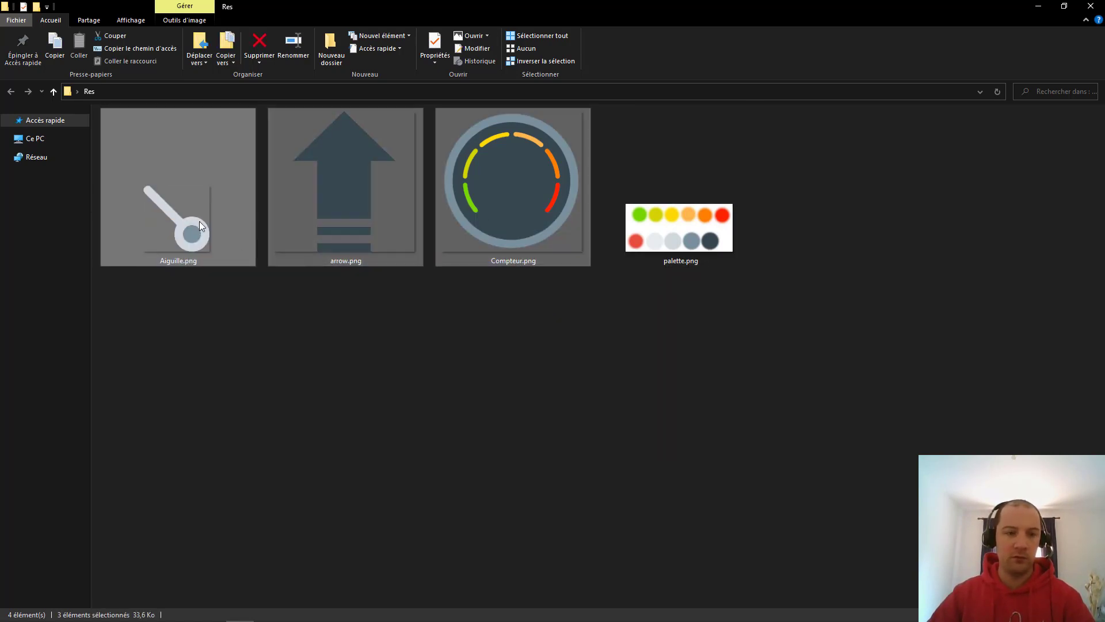
Step: Switch to Visual Studio with the WpfAppMoniteurTuto solution and maximise its window
key(alt+Tab)
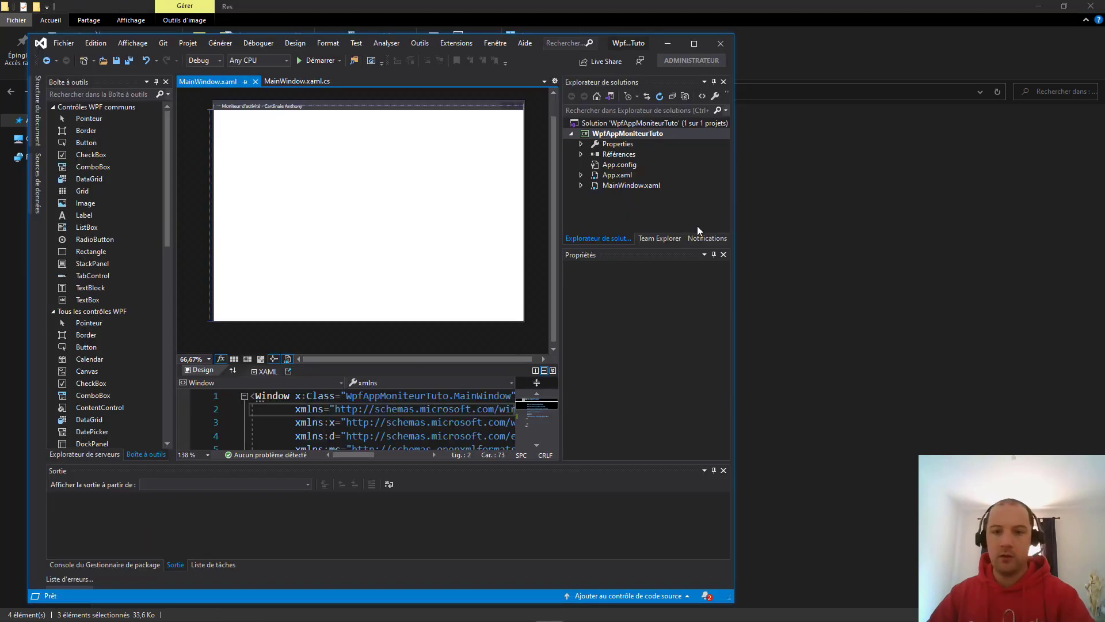
drag(540, 52, 854, 50)
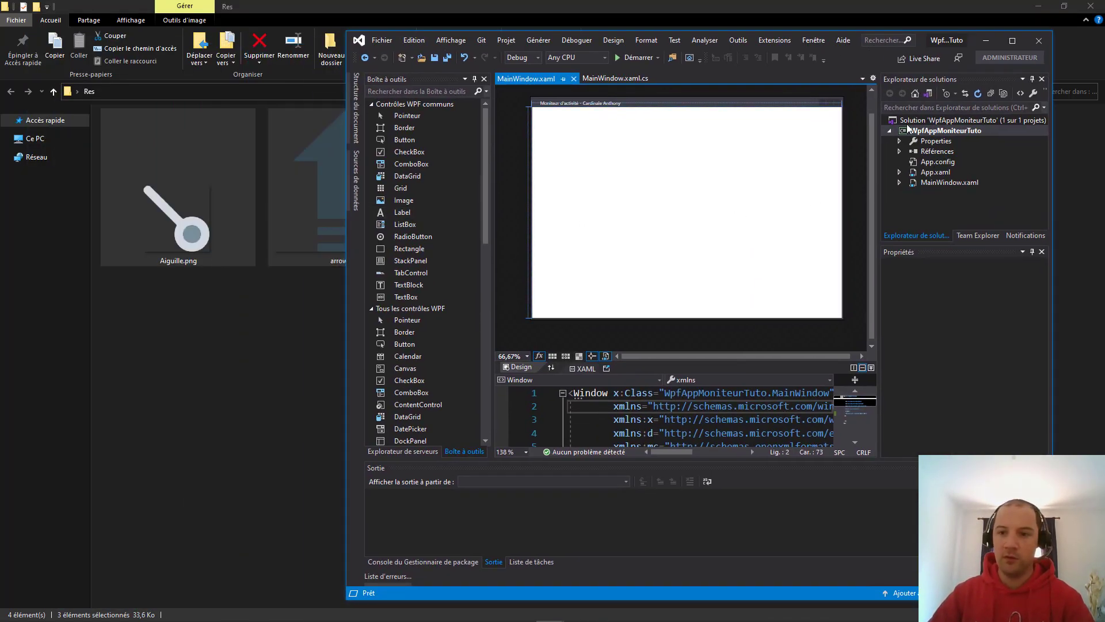
click(1012, 40)
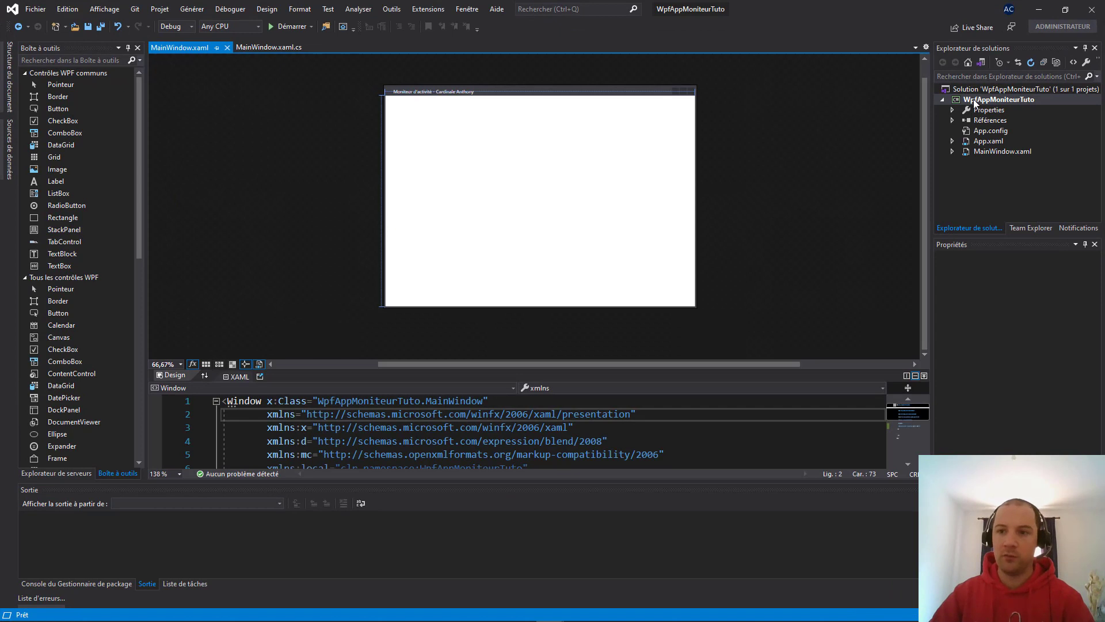
Step: Add the existing files Aiguille.png, arrow.png, Compteur.png and palette.png from the Res folder to the WpfAppMoniteurTuto project, with all file types listed
right_click(972, 99)
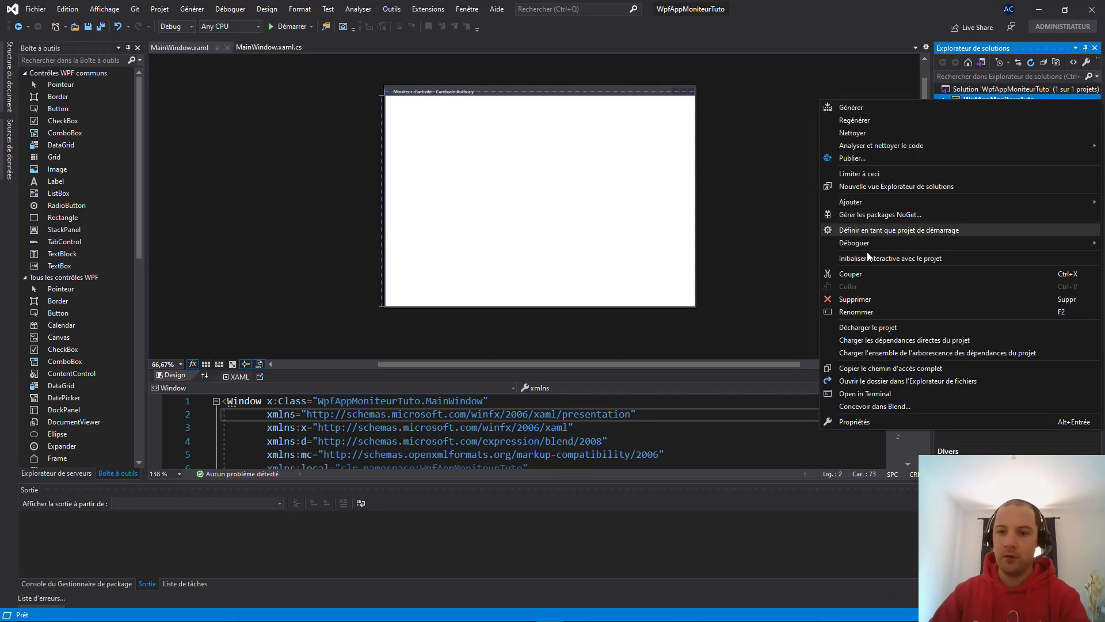
click(878, 202)
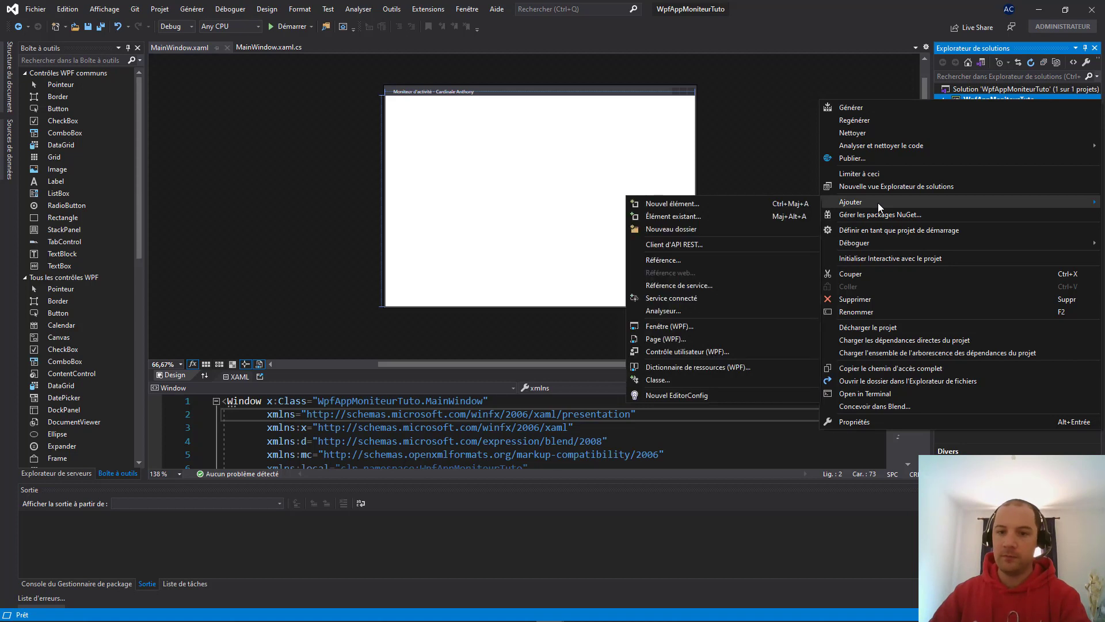
click(691, 216)
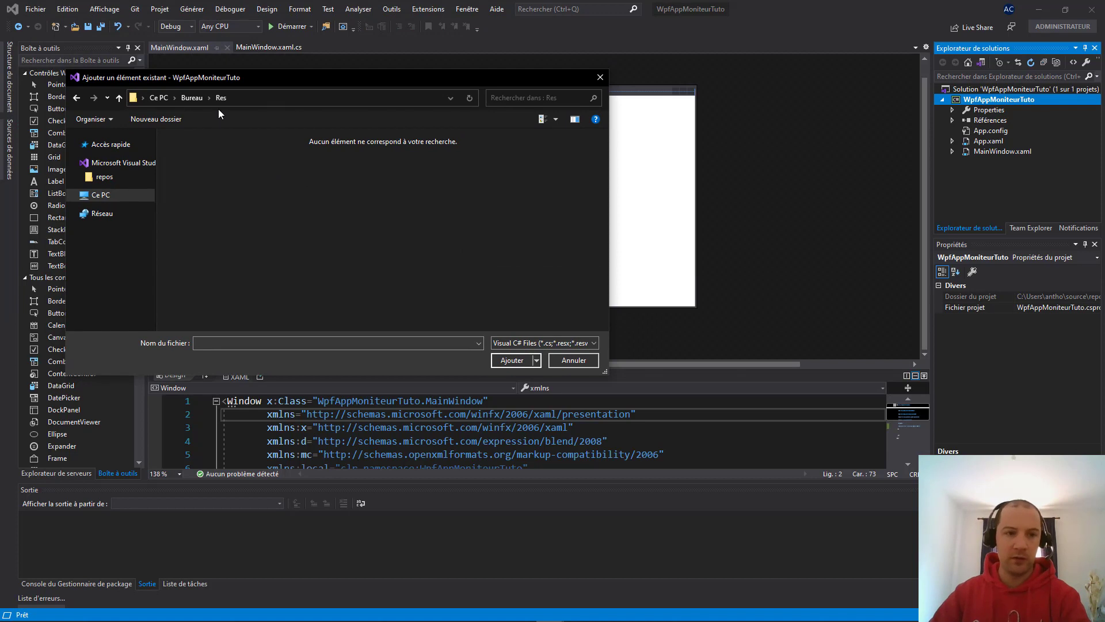
click(528, 342)
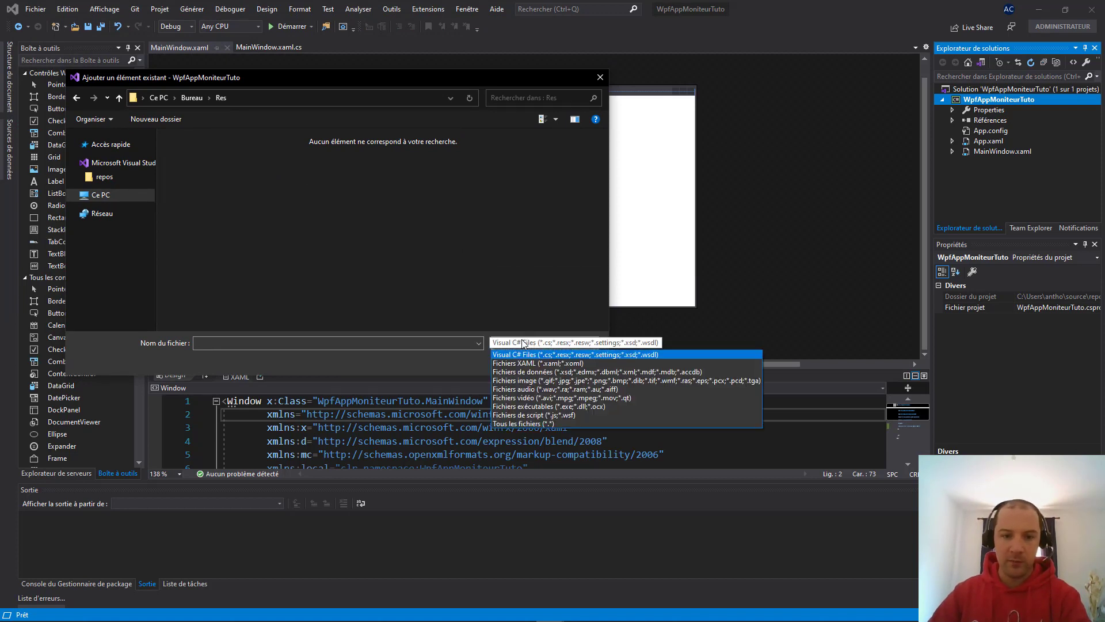
click(535, 425)
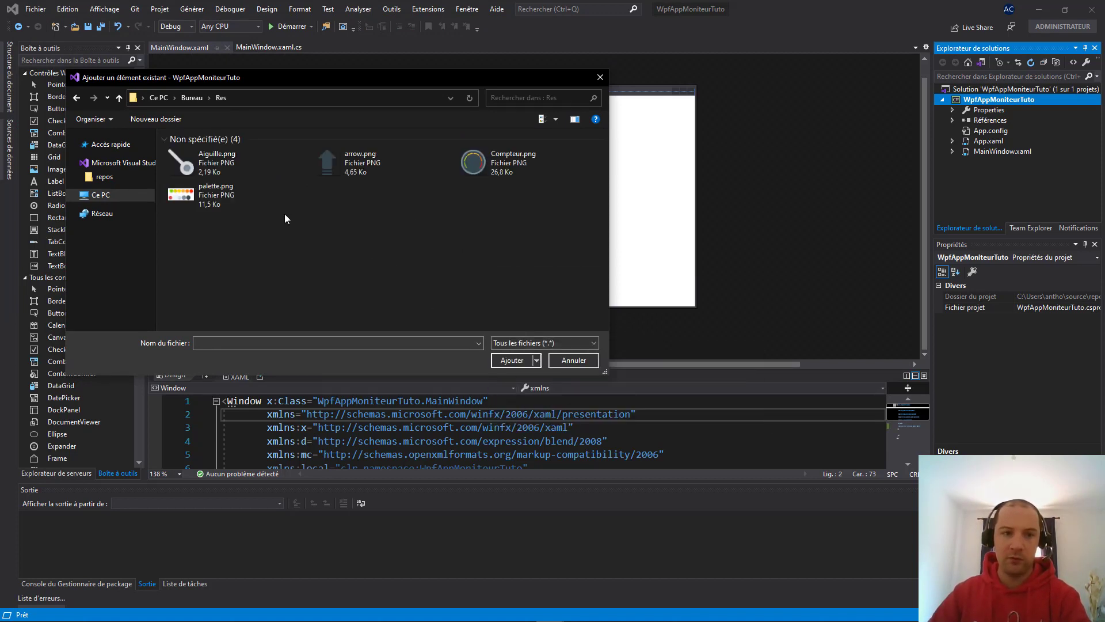
click(230, 164)
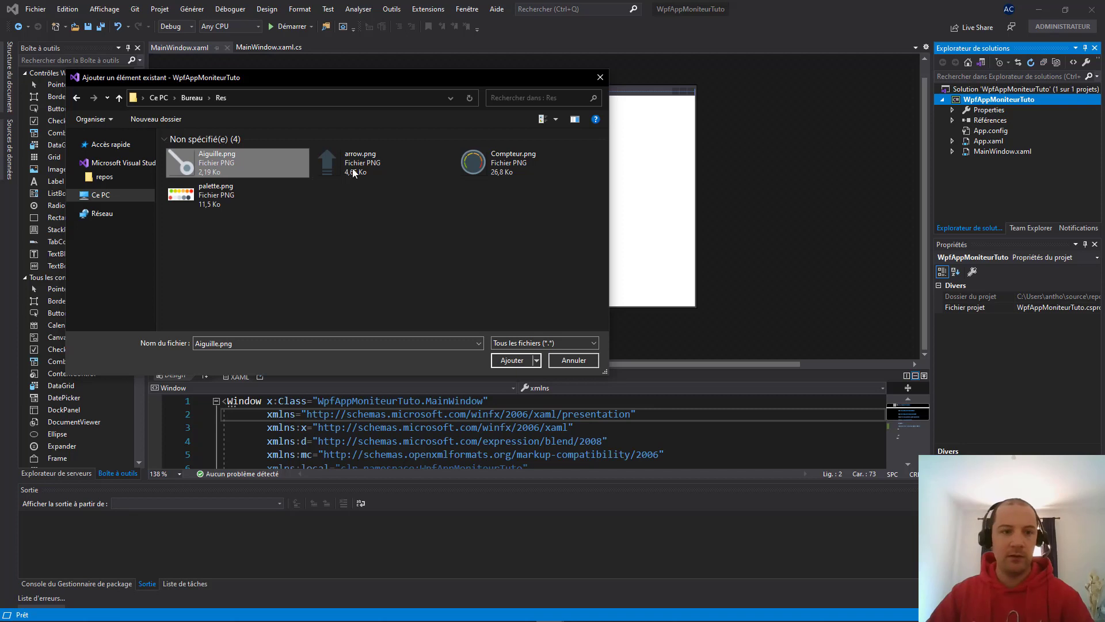
shift+click(492, 173)
ctrl+click(209, 198)
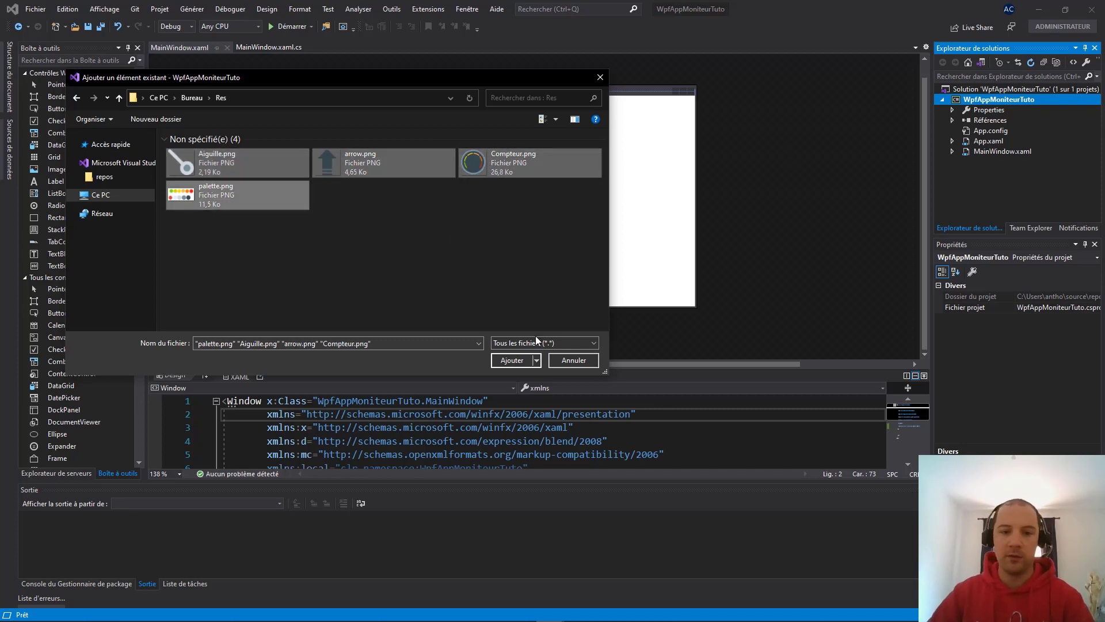
click(511, 360)
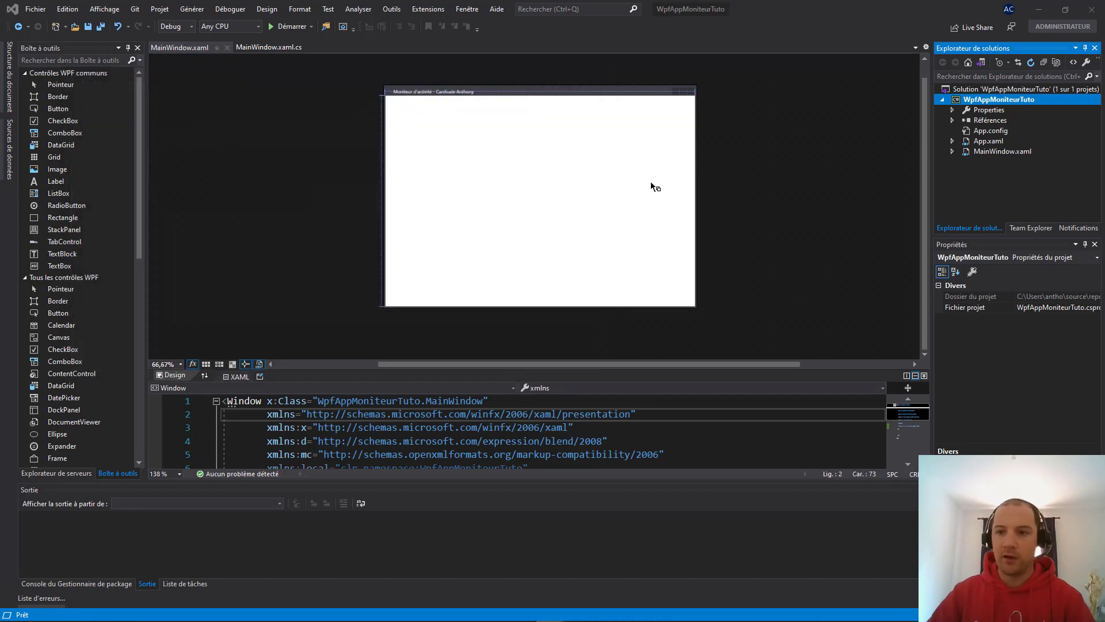
Step: Set the copy to output directory option to "Toujours copier" for all four PNG files and widen the solution and properties area
click(985, 153)
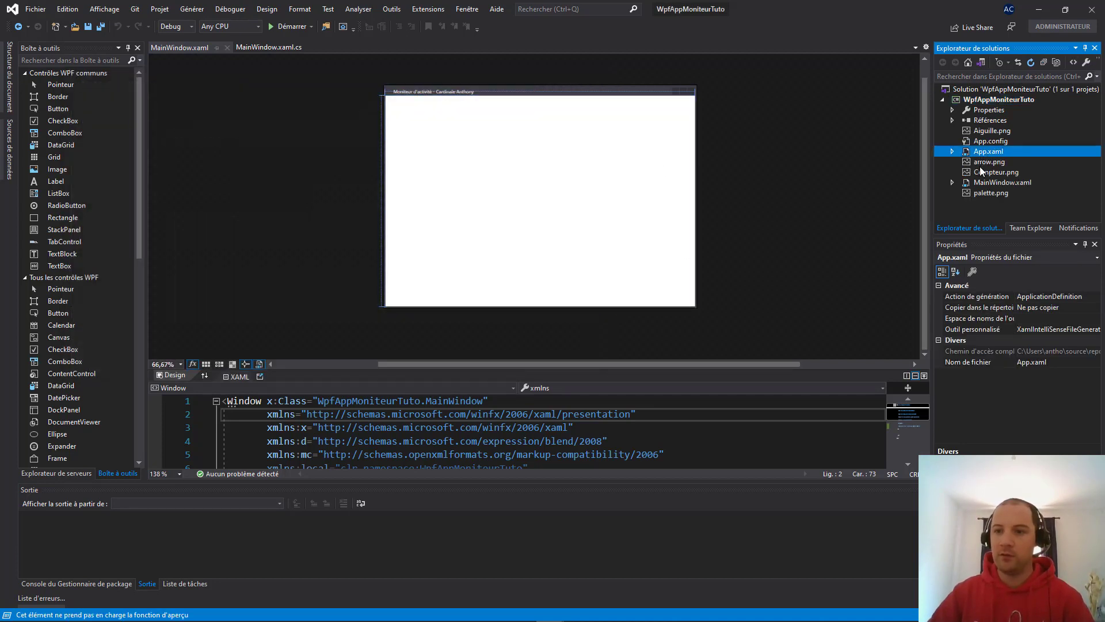
click(984, 171)
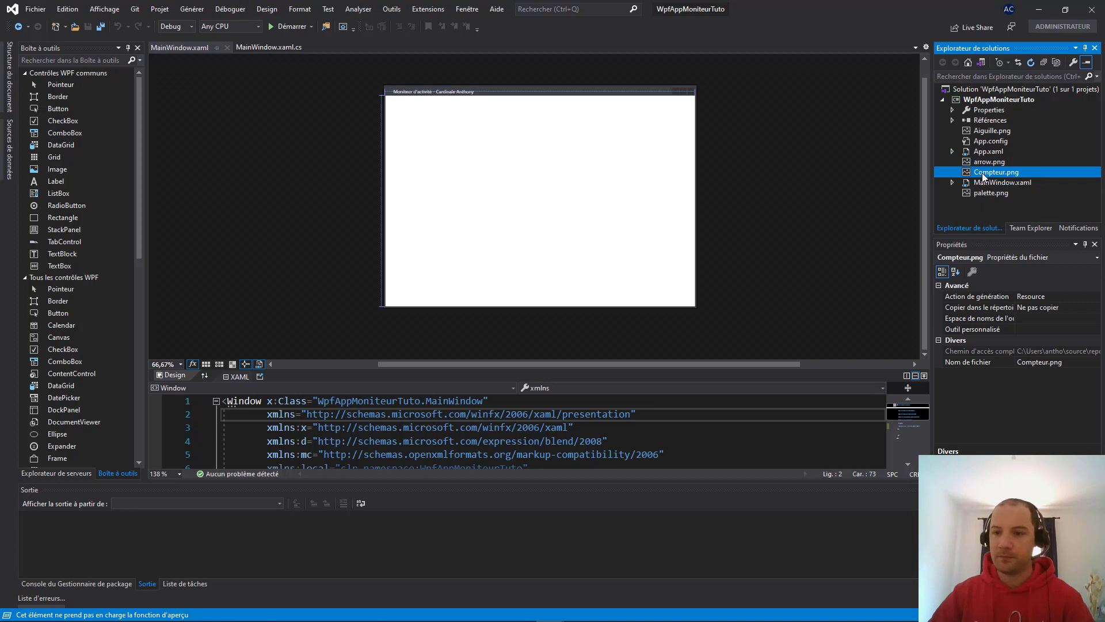
click(973, 193)
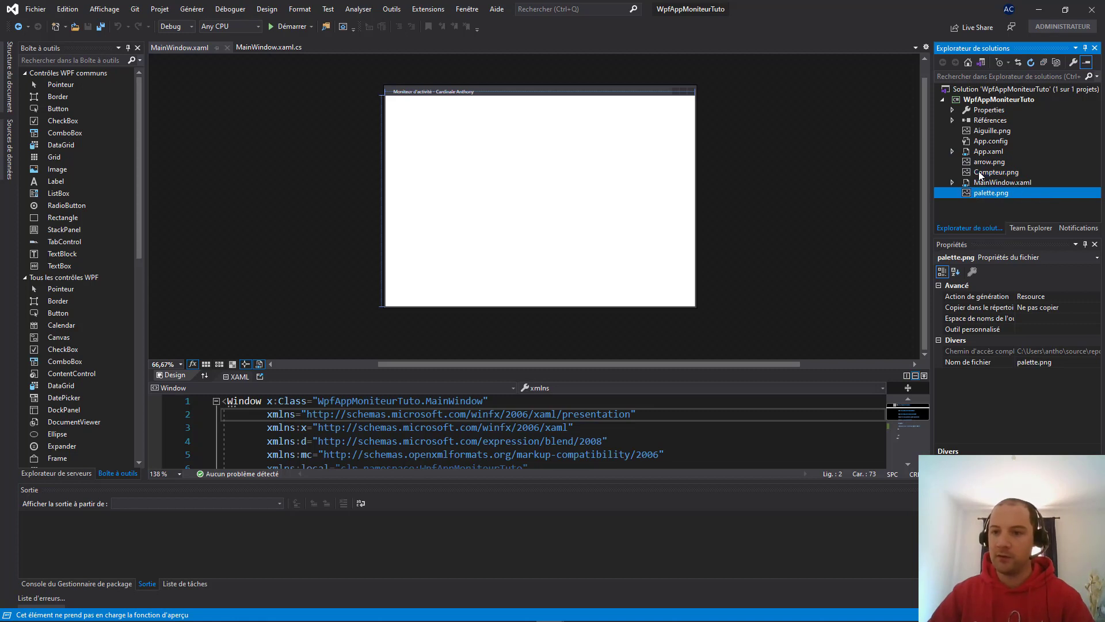
ctrl+click(980, 173)
ctrl+click(984, 161)
ctrl+click(982, 131)
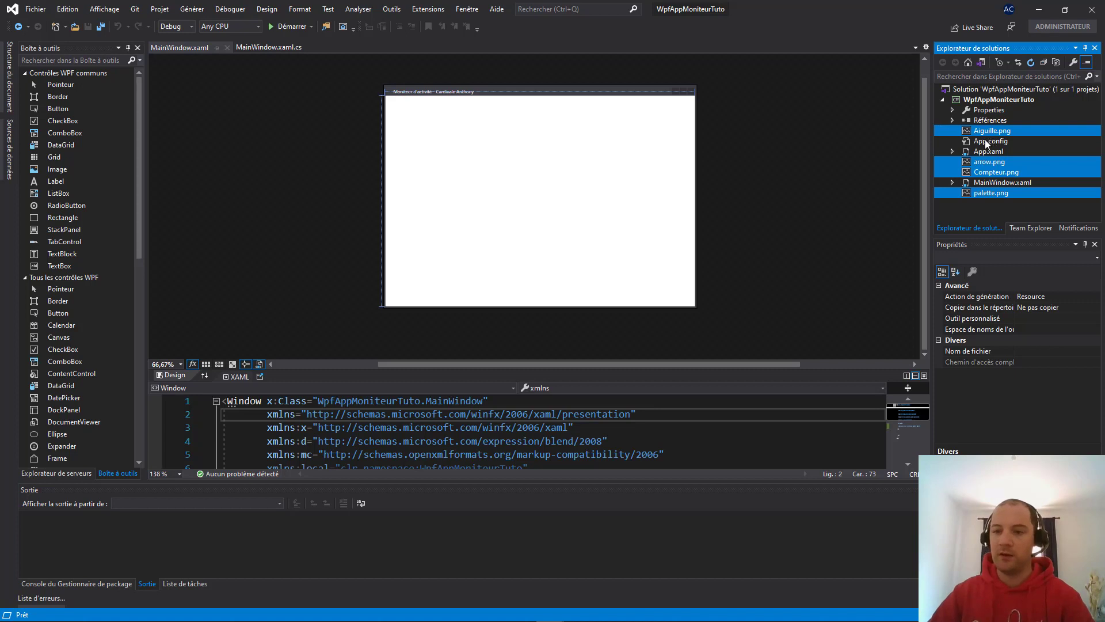
click(1037, 308)
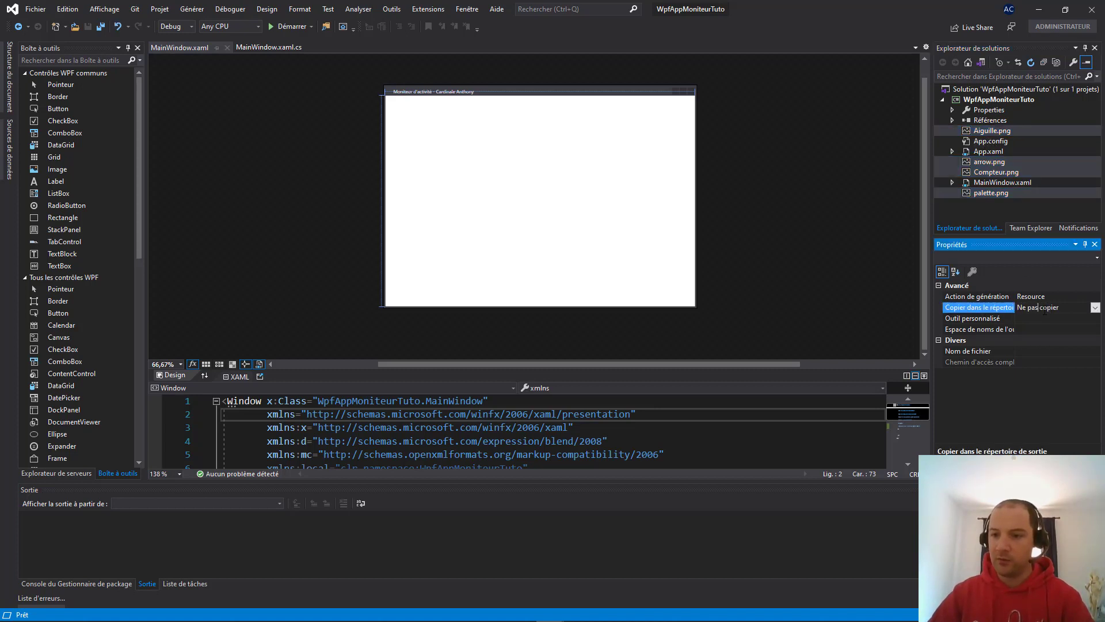
click(1094, 308)
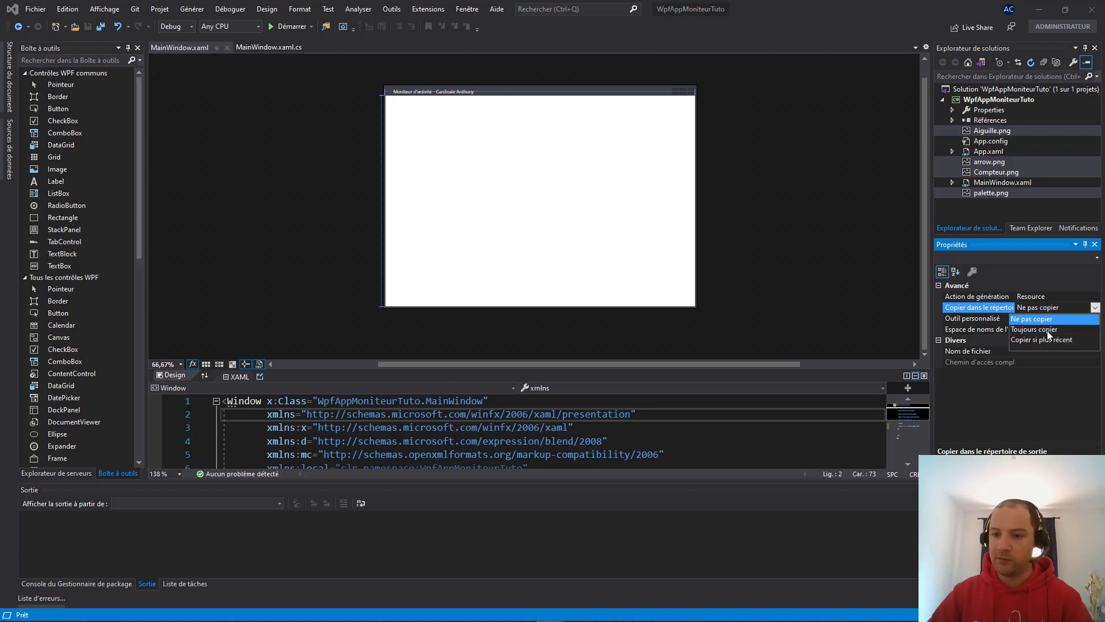
click(1041, 330)
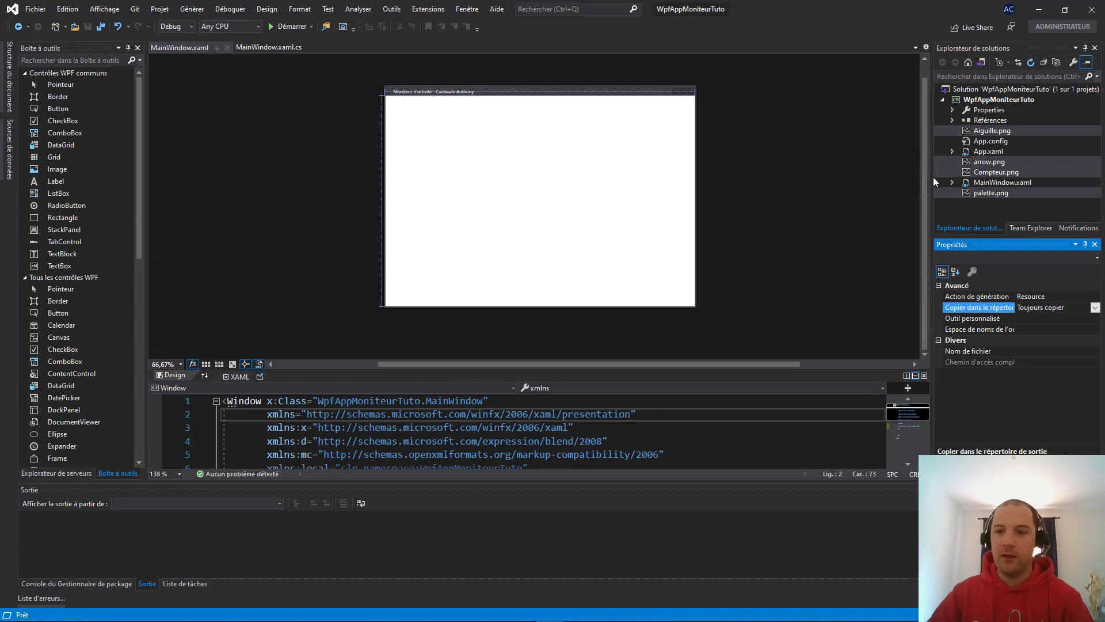
drag(933, 182, 902, 182)
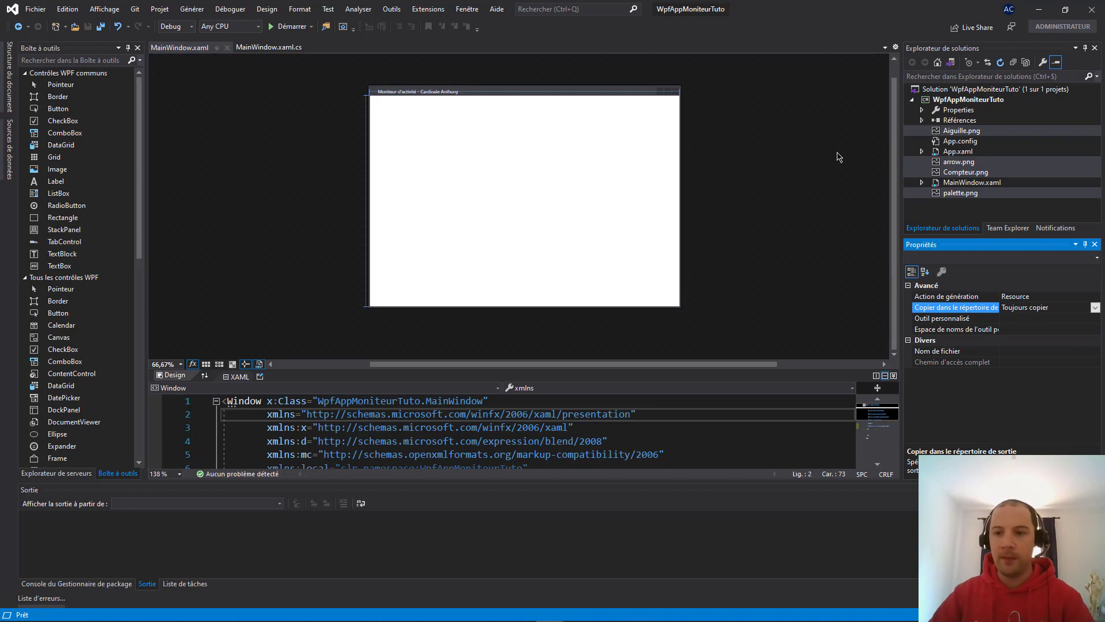
Step: Select Compteur.png in the WpfAppMoniteurTuto project and preview its gauge image
click(953, 175)
mouse_move(960, 175)
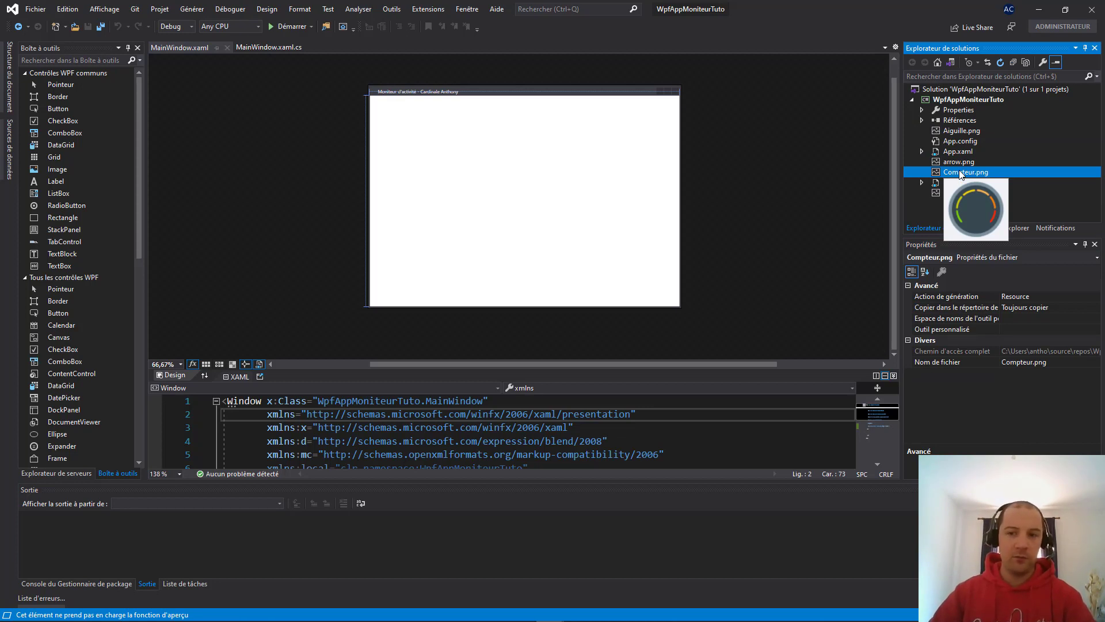
drag(948, 176, 442, 140)
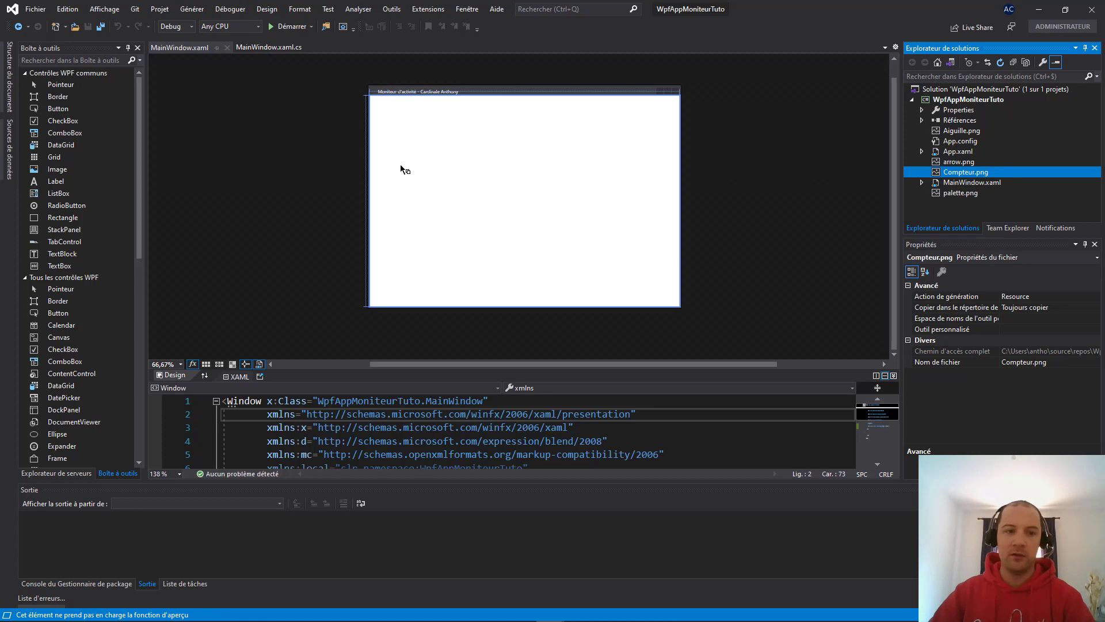
drag(499, 170, 482, 196)
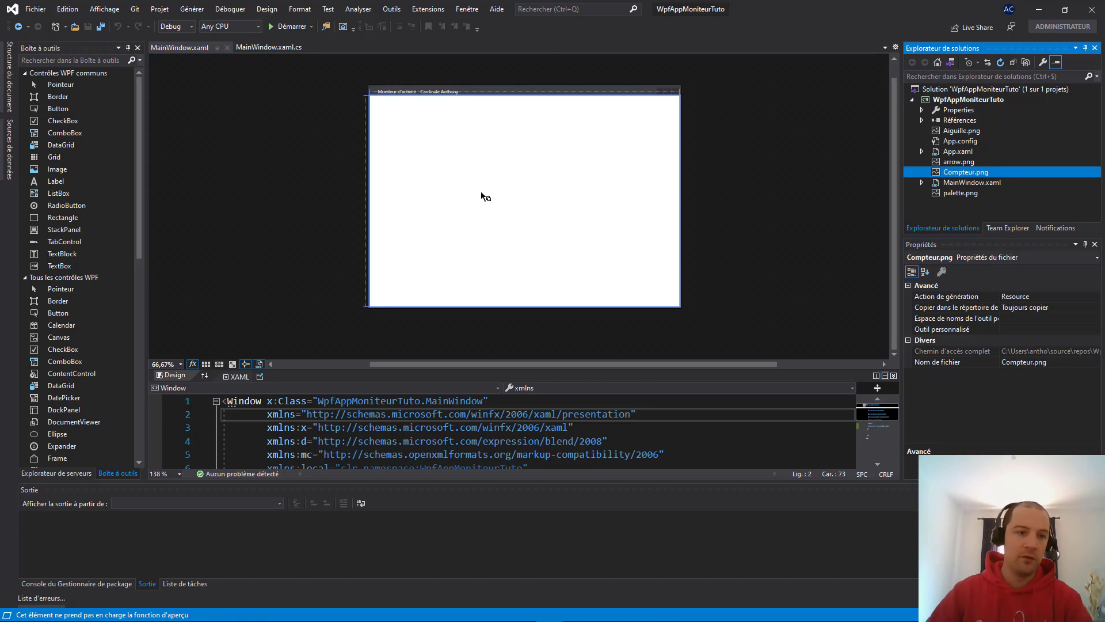
drag(509, 155, 576, 161)
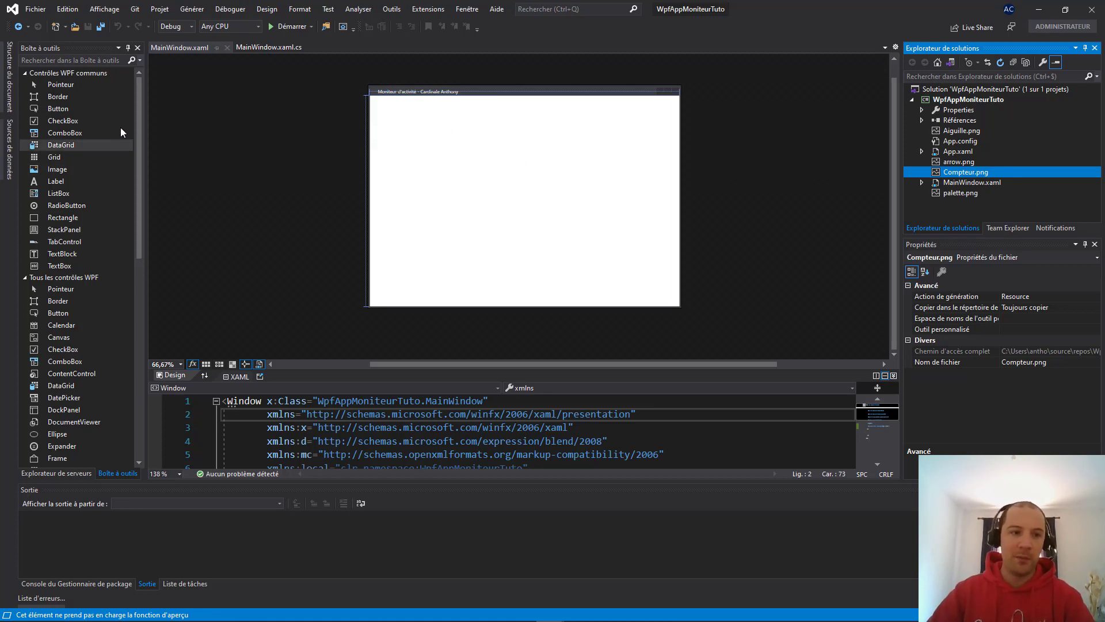
Step: Look through the common and complete lists of WPF controls available for the main window
drag(139, 107, 144, 290)
scroll(155, 219, up, 10)
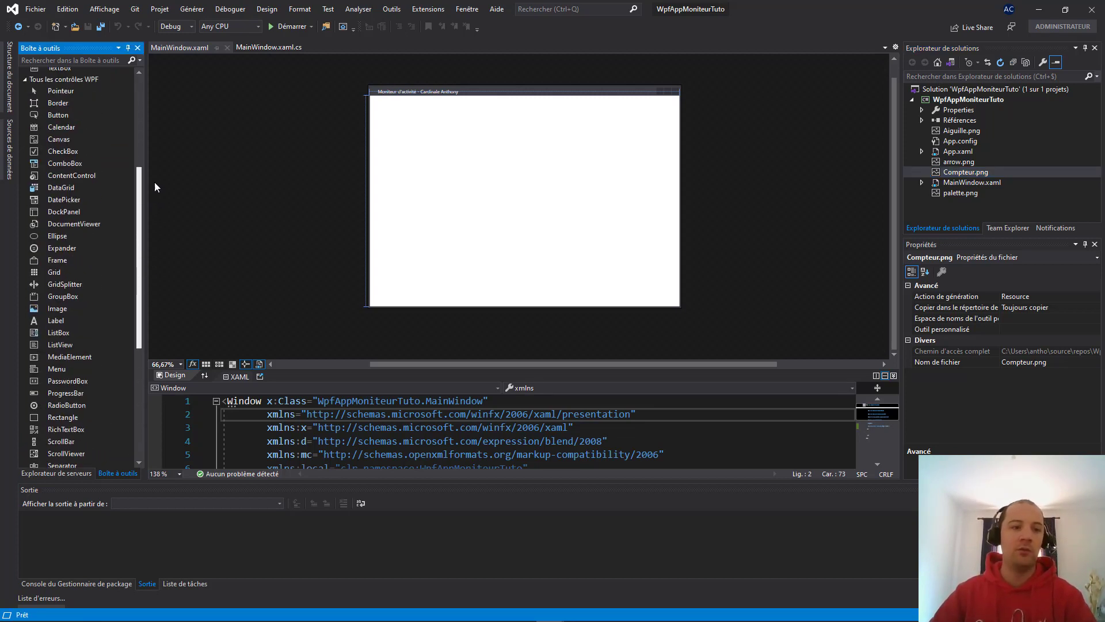
scroll(145, 126, down, 3)
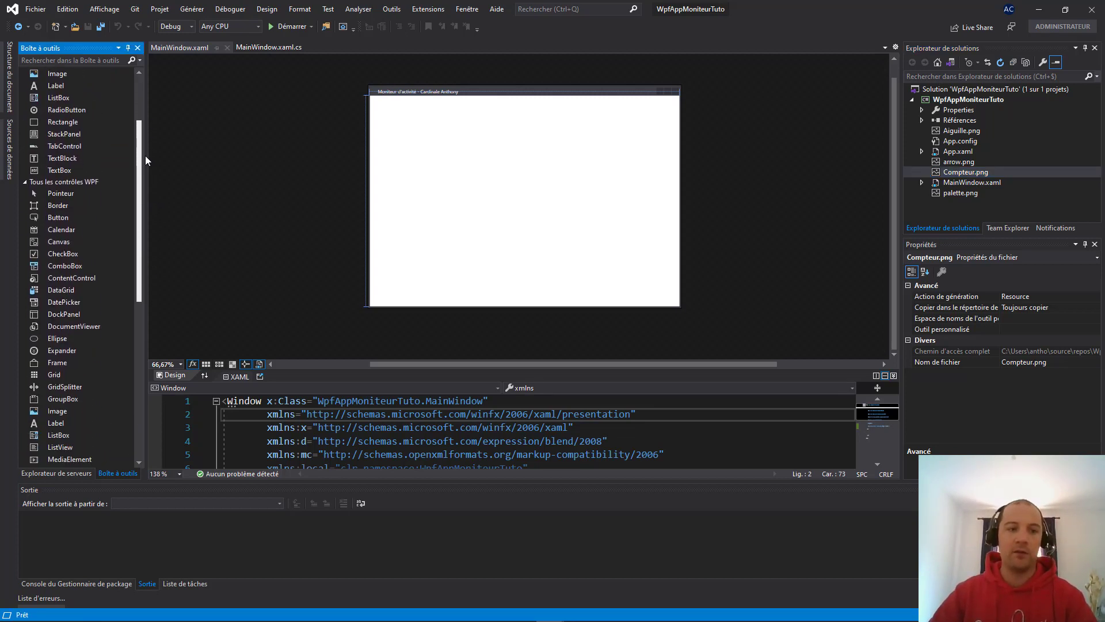
mouse_move(141, 166)
mouse_down()
mouse_move(136, 185)
mouse_move(154, 203)
mouse_move(130, 278)
mouse_move(140, 181)
mouse_up()
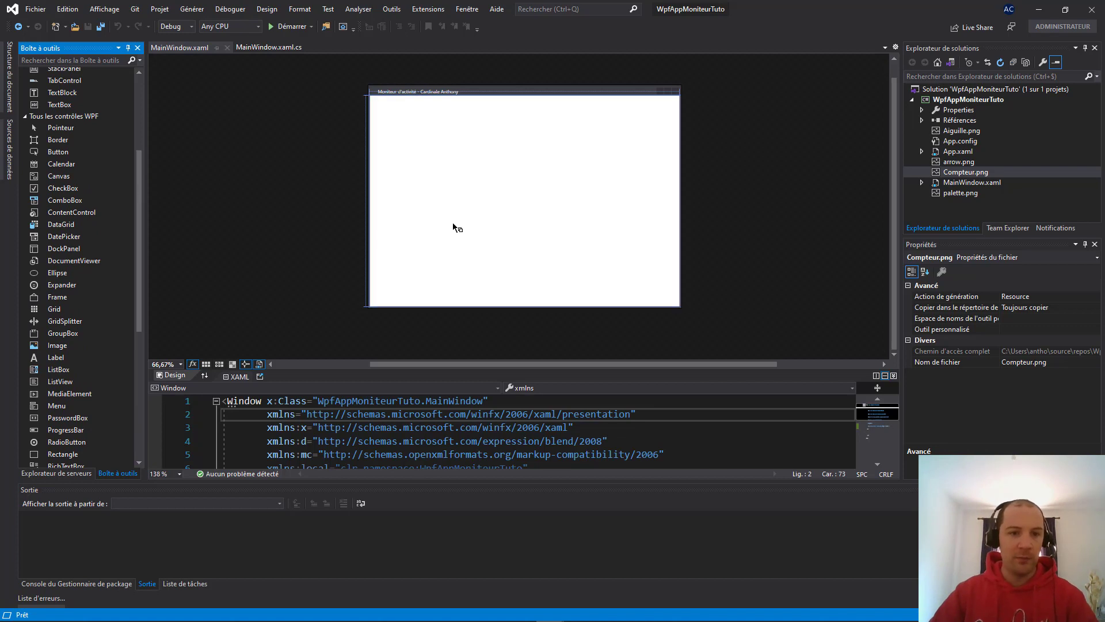
mouse_move(964, 173)
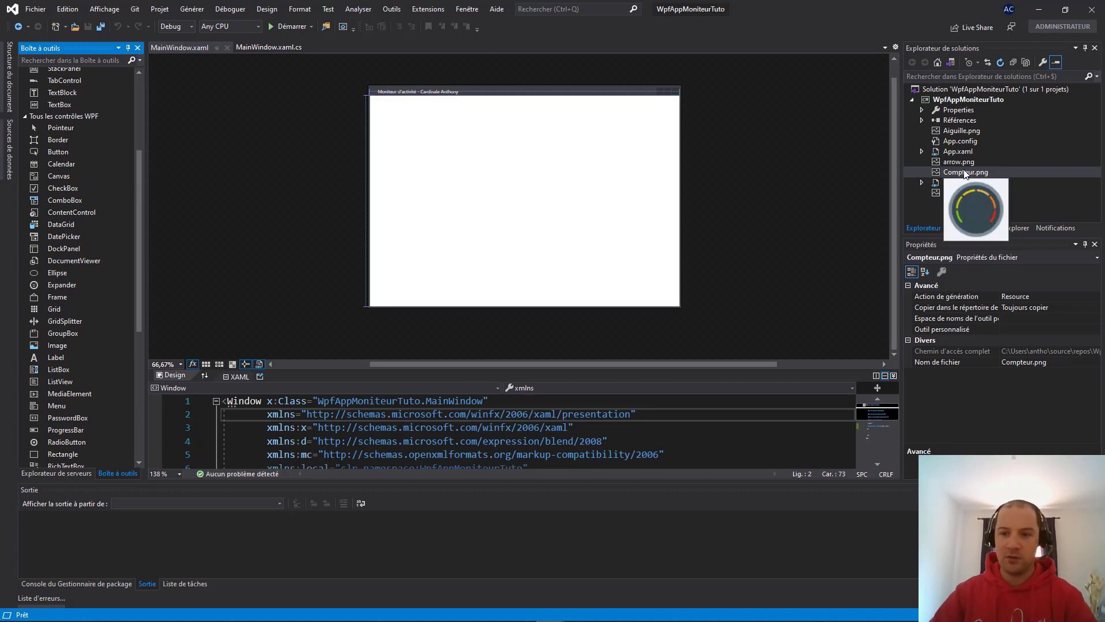
drag(795, 173, 514, 206)
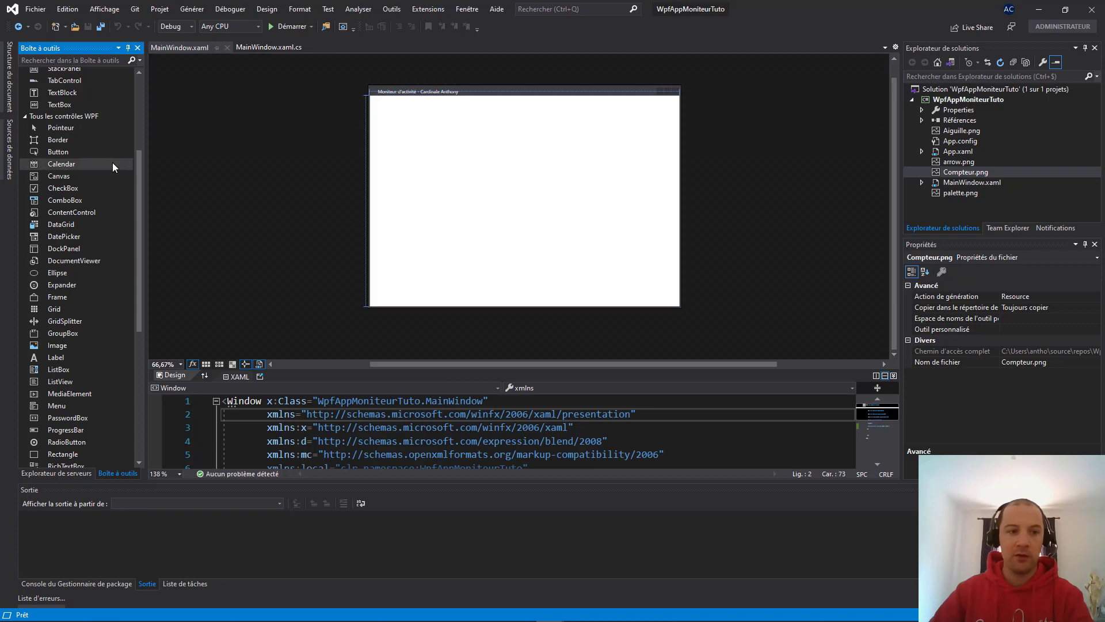
drag(108, 199, 229, 268)
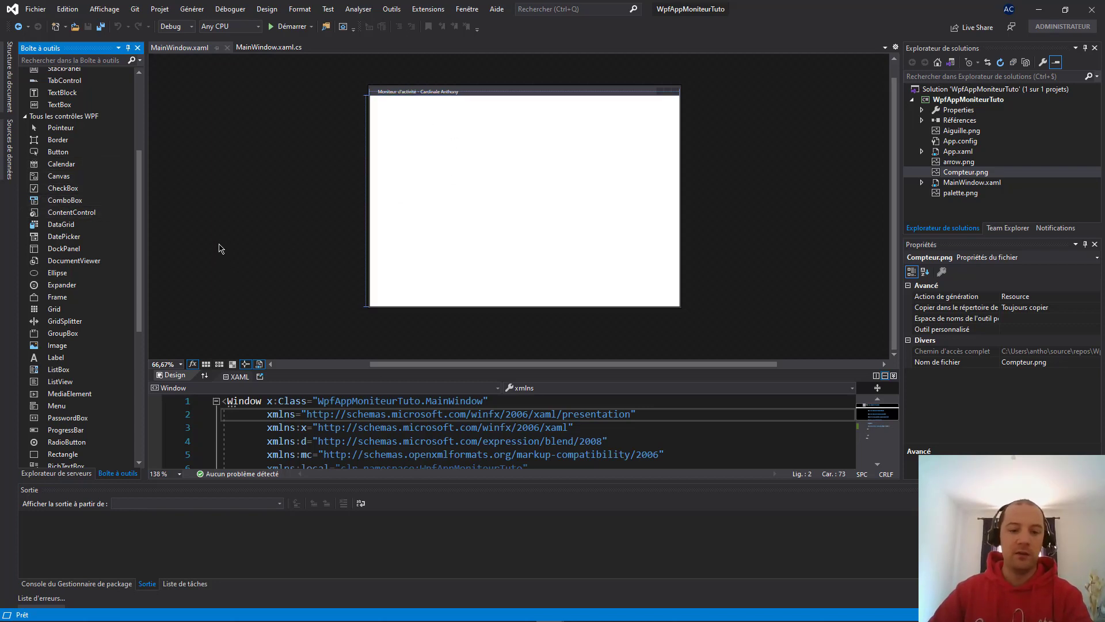